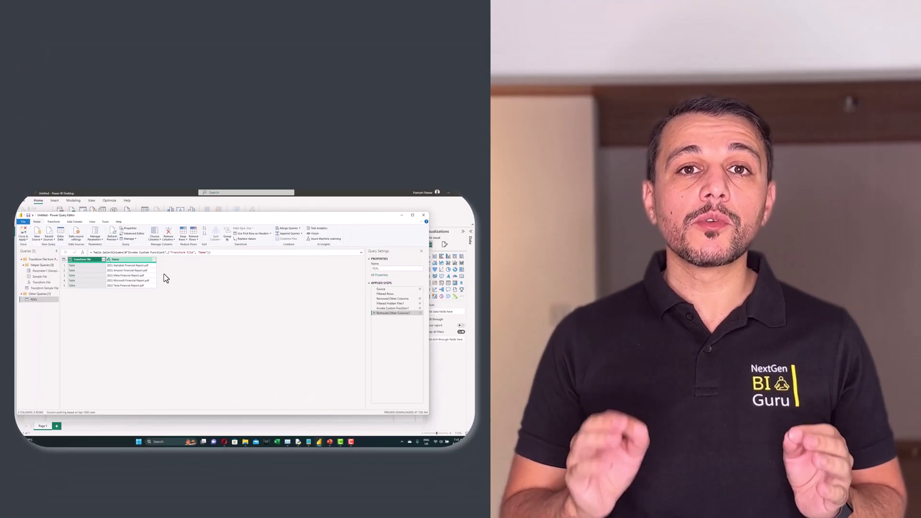
Expand the Transform File column with all of its fields
left_click(103, 260)
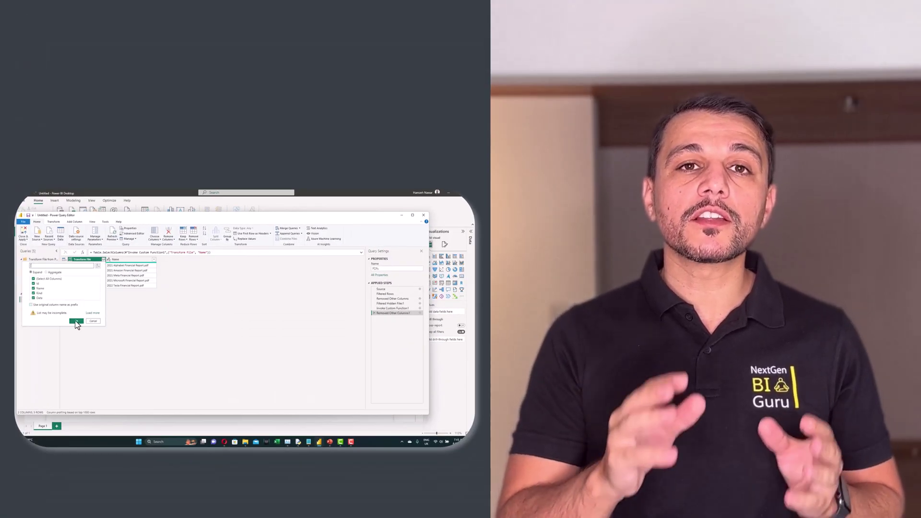
left_click(76, 319)
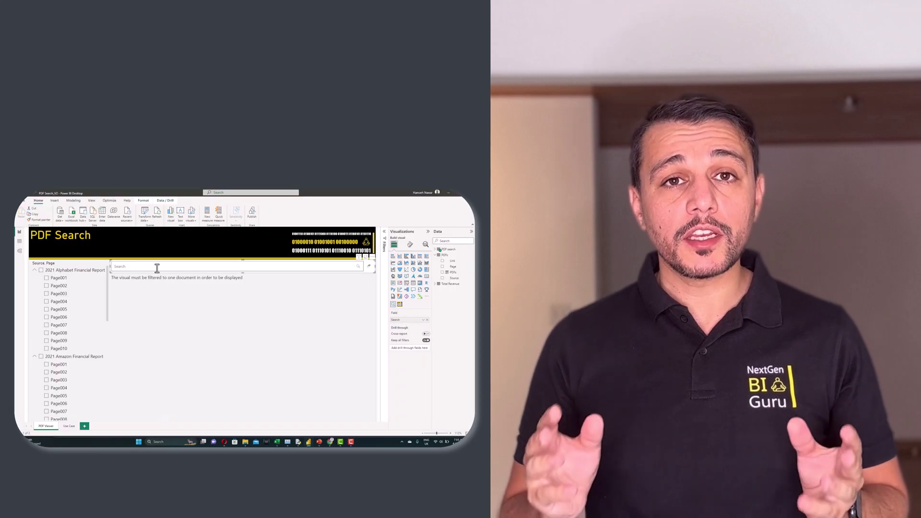
Search the PDF Search report for "stock"
type("stock")
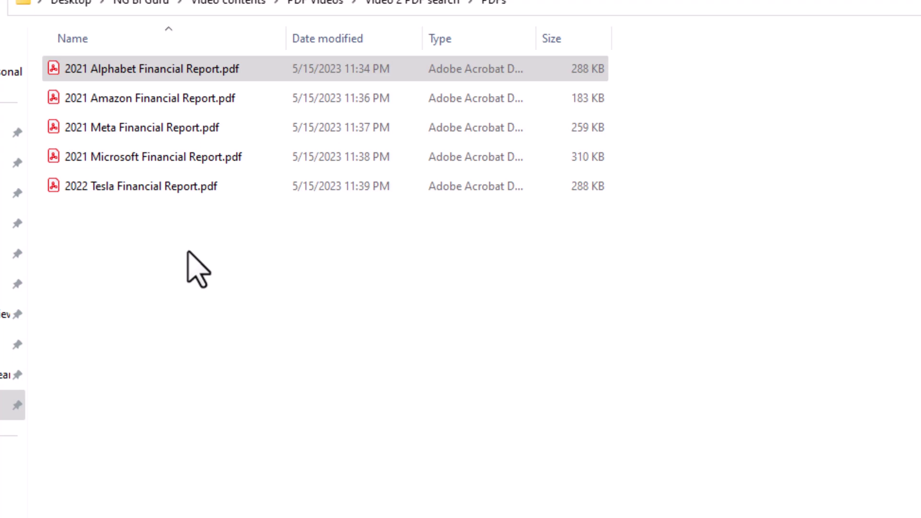
Open 2021 Alphabet Financial Report.pdf, check that its first paragraph can be selected as text, and close the document
left_click(204, 76)
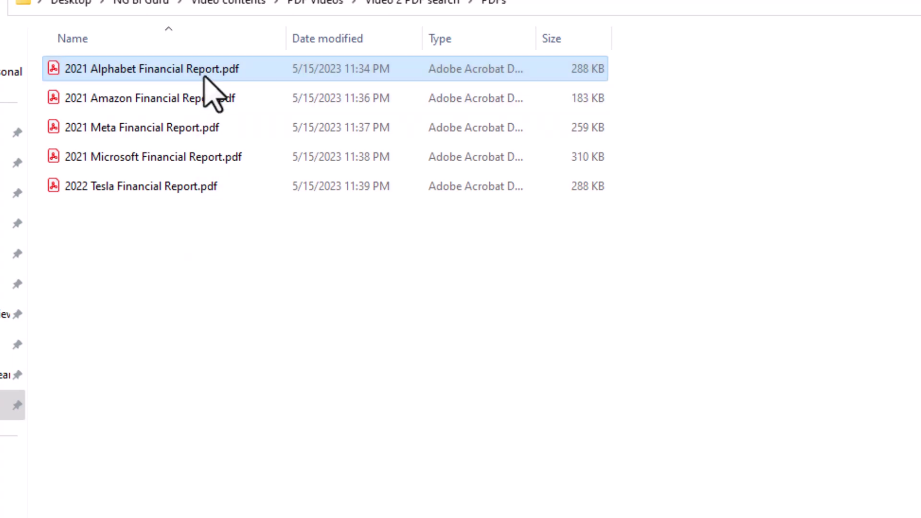
double_click(204, 77)
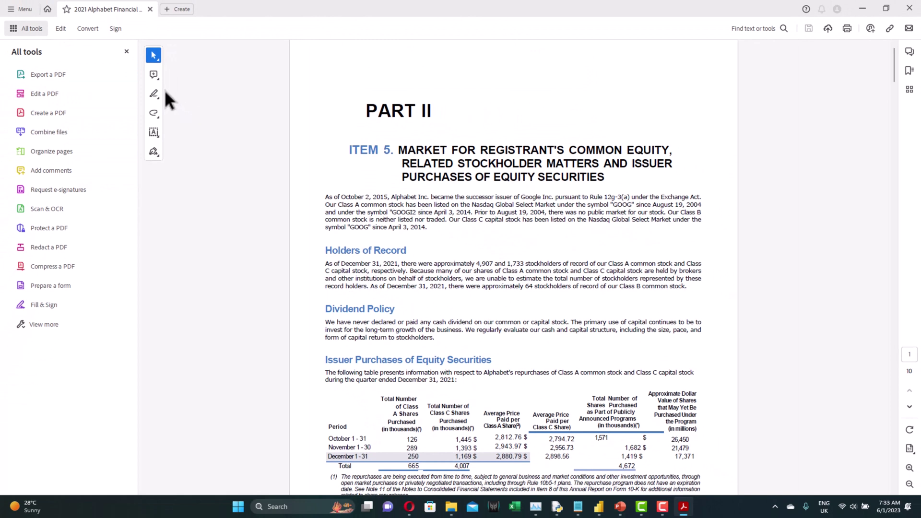
left_click_drag(373, 196, 396, 220)
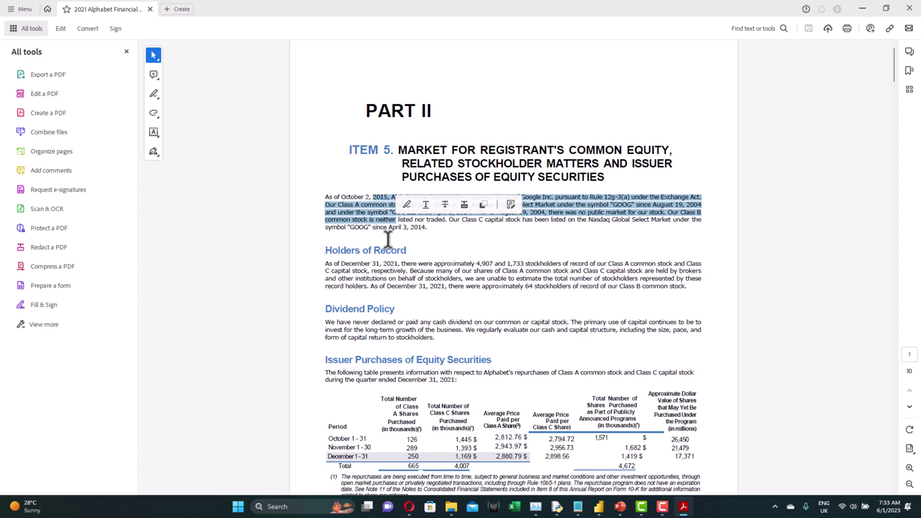
left_click(388, 238)
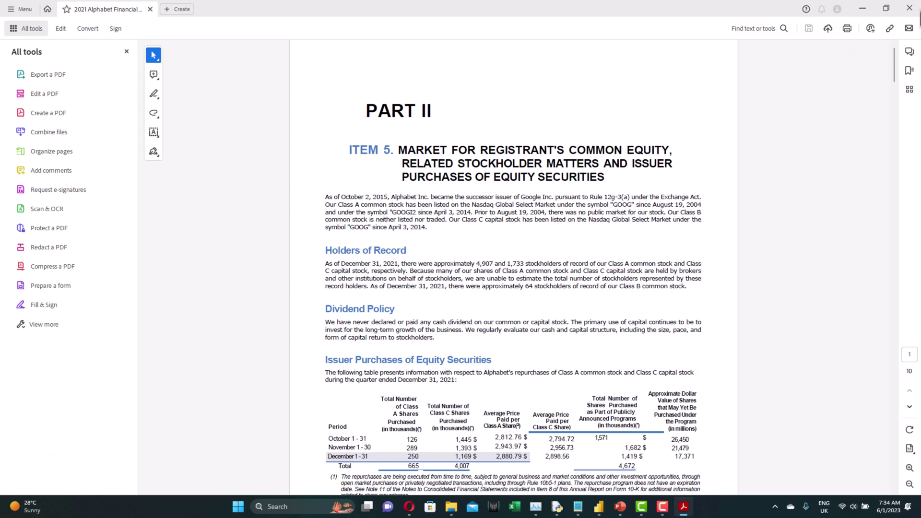
left_click(912, 13)
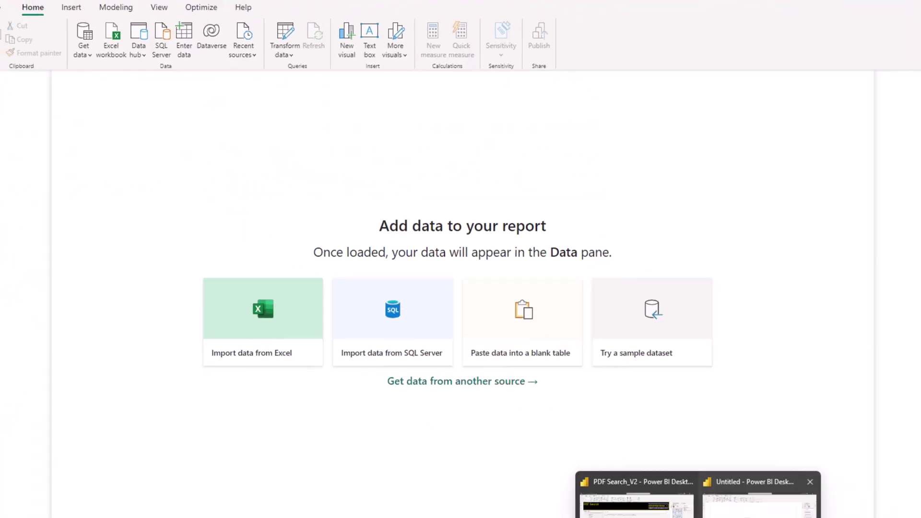
Switch to the untitled Power BI Desktop report and start a new data connection of type Folder
left_click(758, 499)
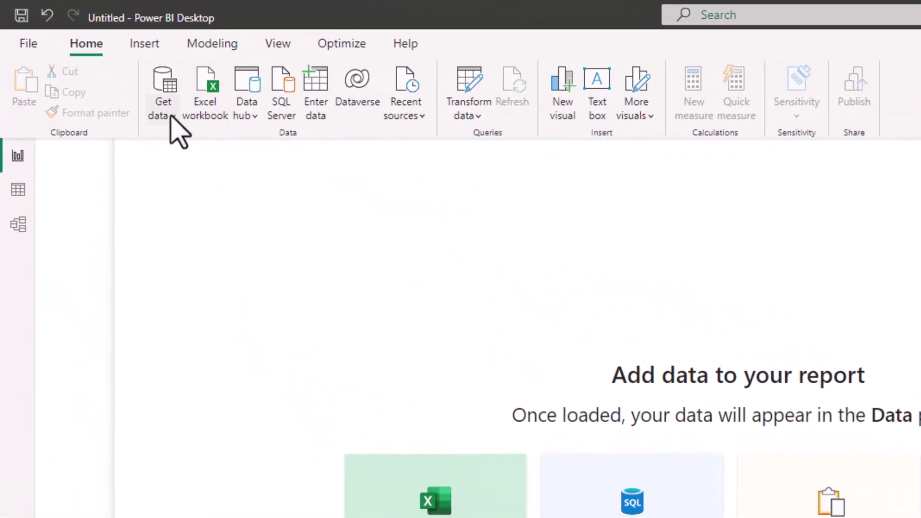
left_click(170, 118)
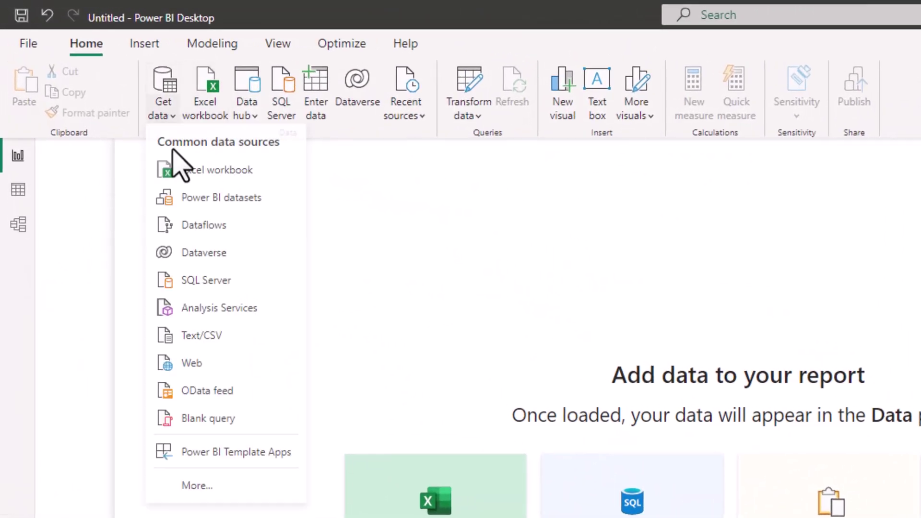
left_click(206, 495)
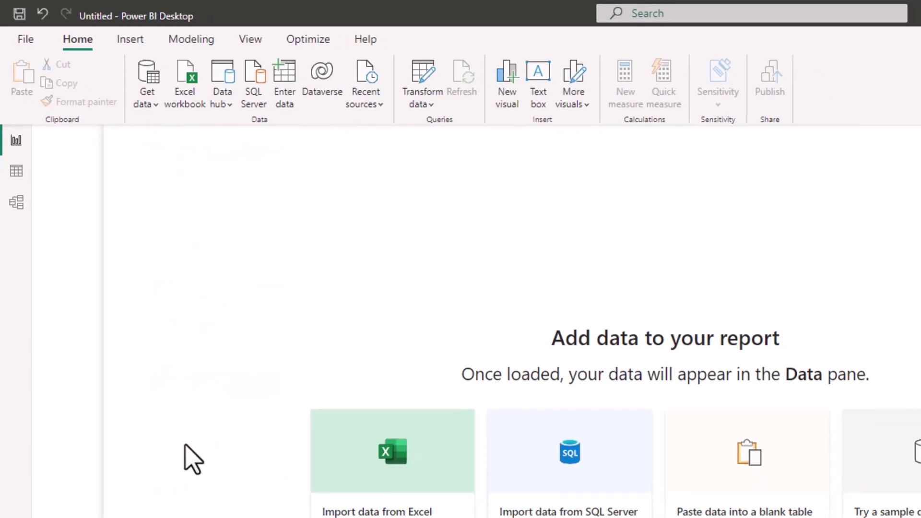
left_click(448, 198)
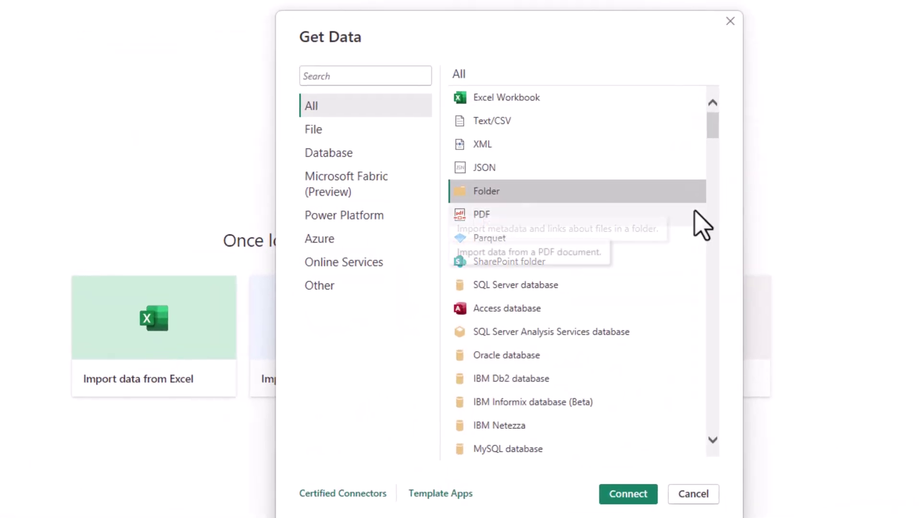
left_click(630, 499)
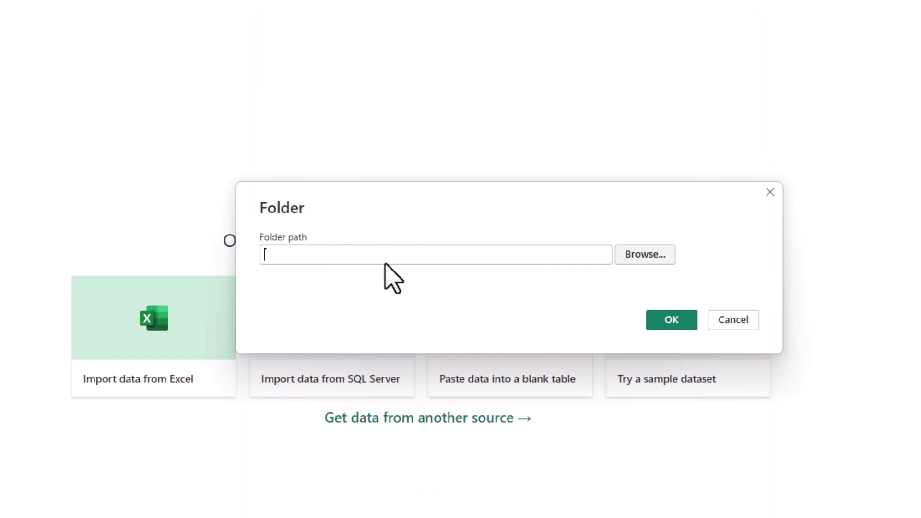
Set the folder path to the desktop's Video 2 PDF search\PDFs folder and load its file list for transforming
type("C:\\Users\\hamze\\Desktop\\NG BI Guru\\Video contents\\PDF Videos\\Video 2 PDF search\\PDFs")
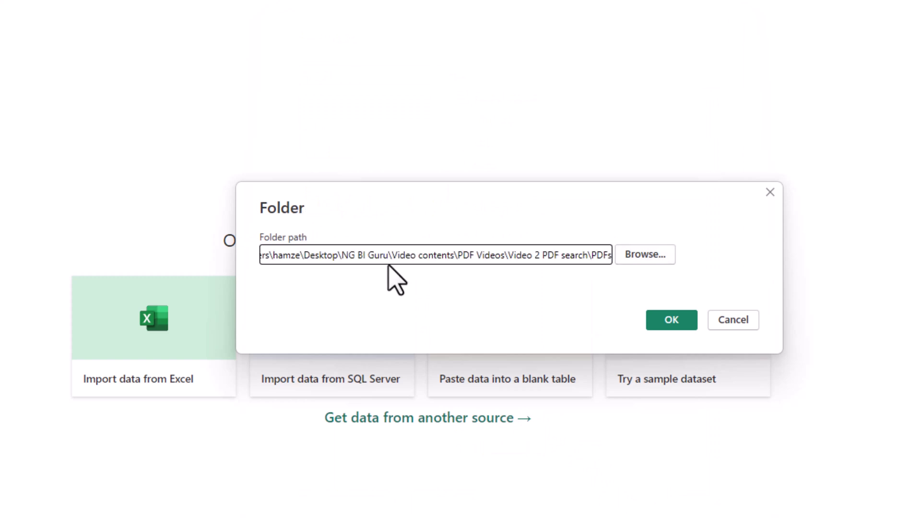
left_click(672, 321)
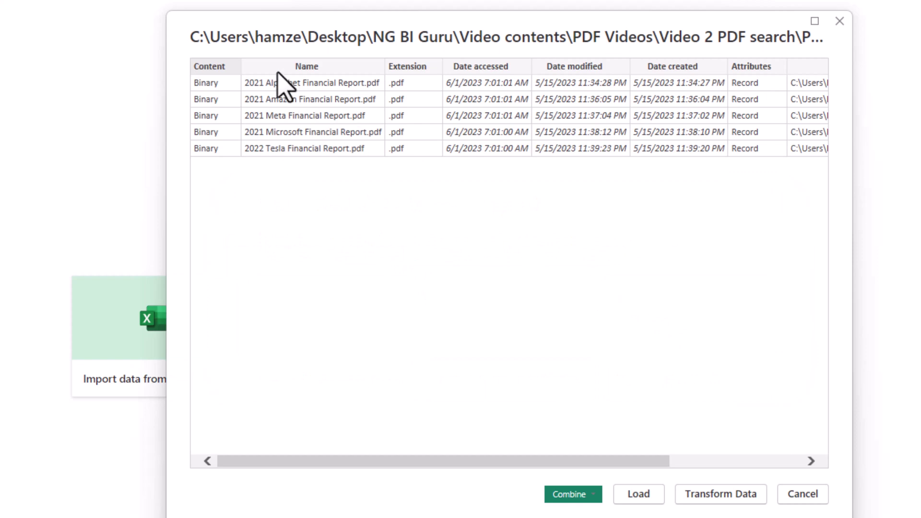
left_click(756, 499)
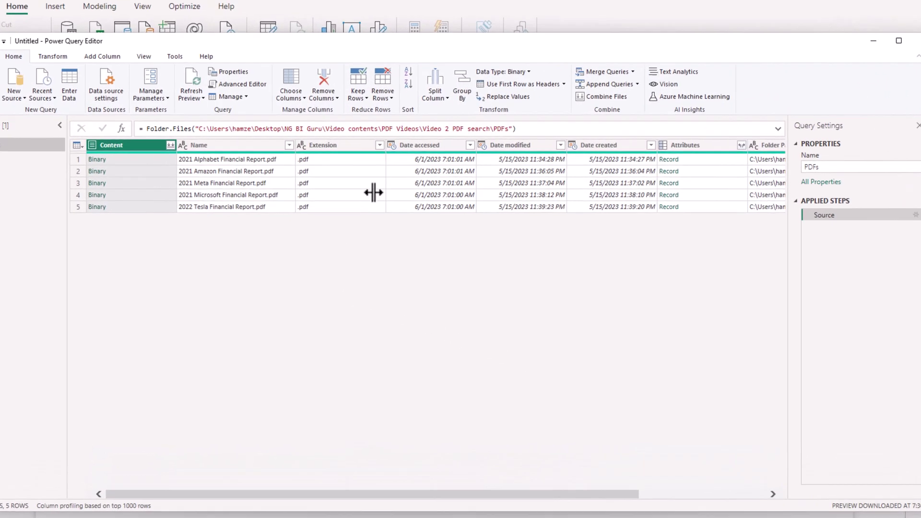
Filter the Extension column to .pdf files only
left_click(379, 145)
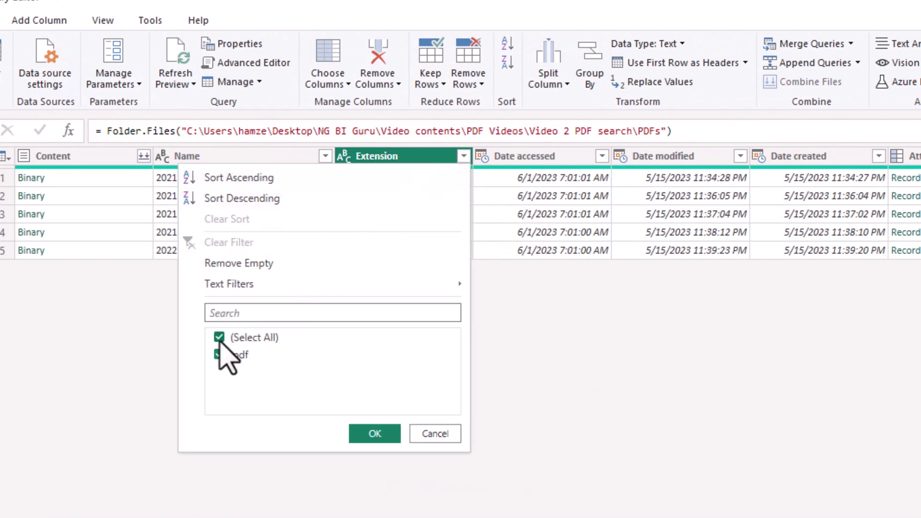
left_click(219, 337)
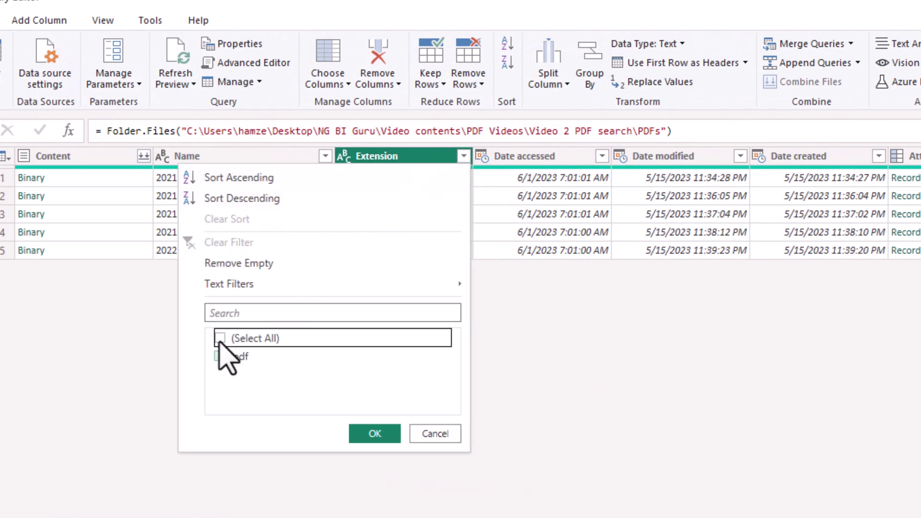
left_click(220, 355)
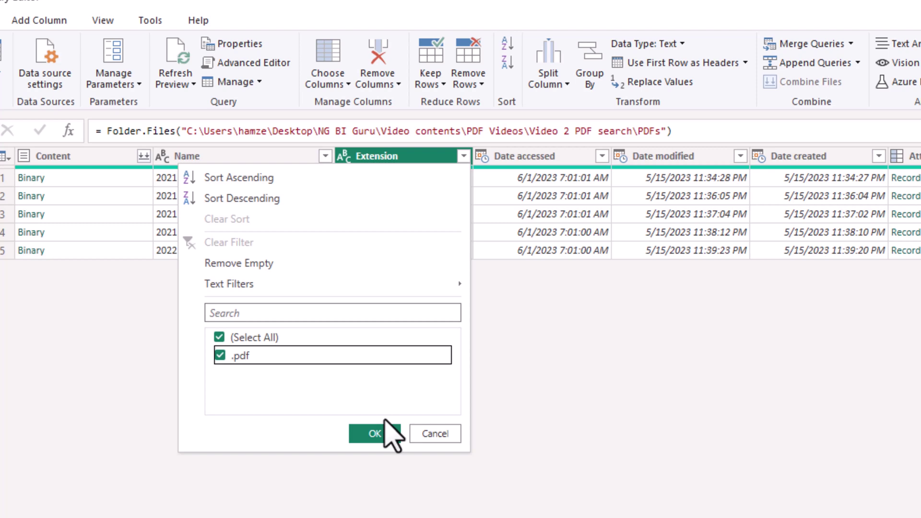
left_click(374, 433)
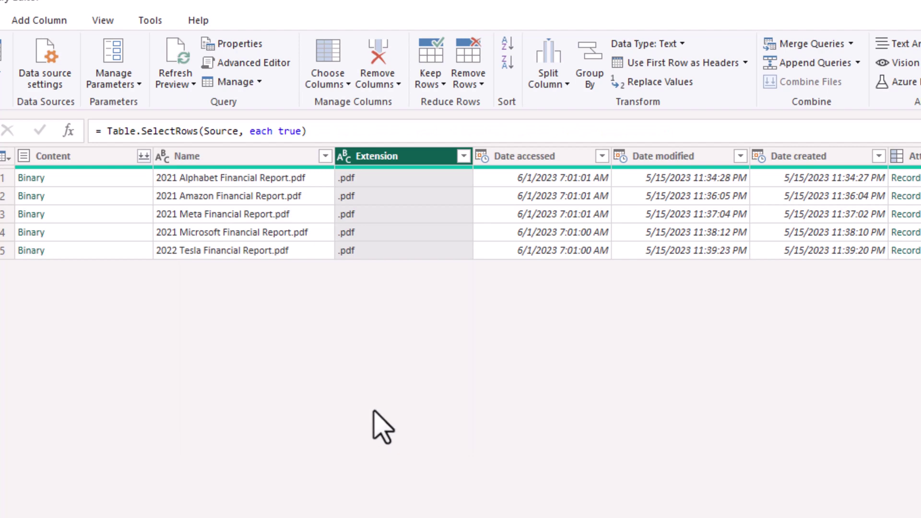
Keep only the Content and Name columns and remove all other columns from the file list
left_click(72, 158)
left_click(221, 157, "ctrl")
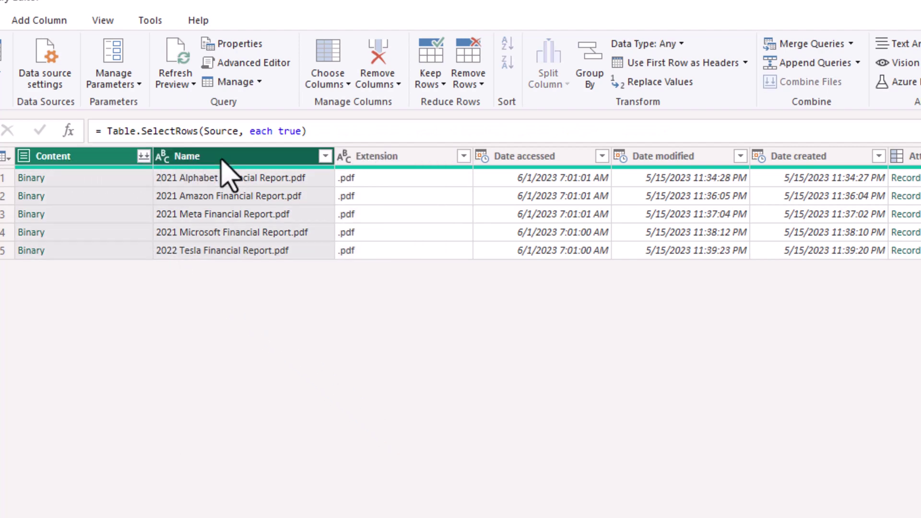
right_click(221, 159)
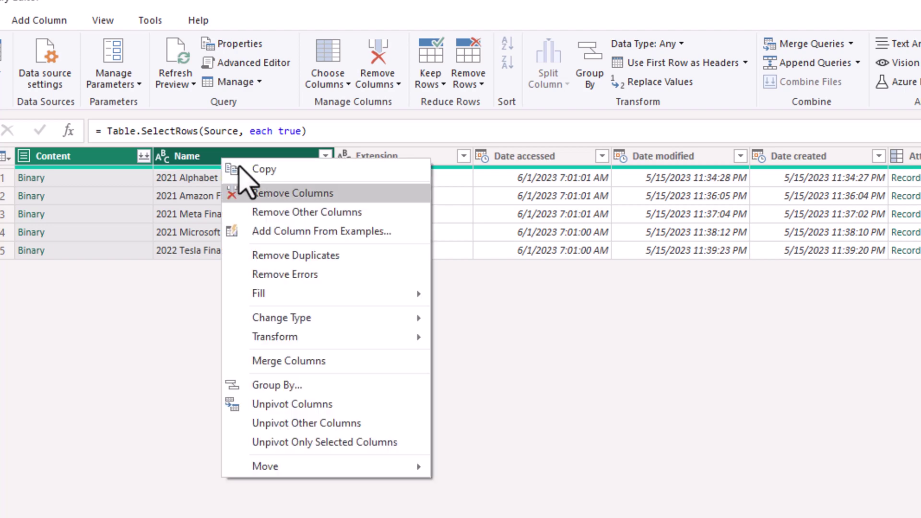
left_click(361, 212)
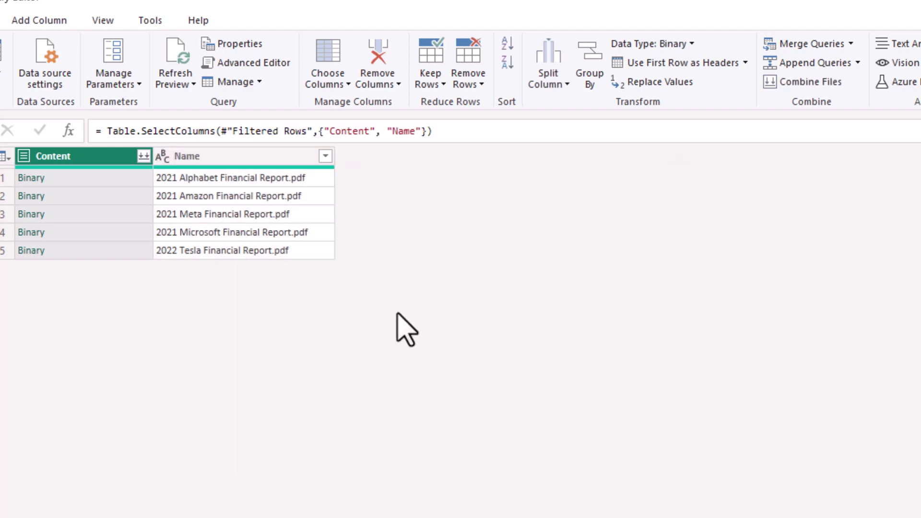
Combine the files in the Content column, using the first file as sample and the whole Parameter1 folder as the extracted object
left_click(144, 156)
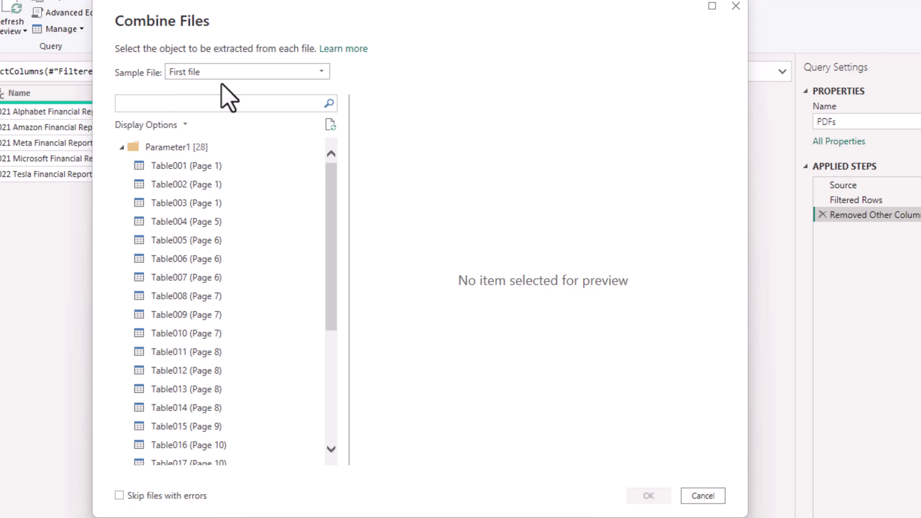
left_click(239, 73)
left_click(238, 76)
scroll(246, 228, "down", 4)
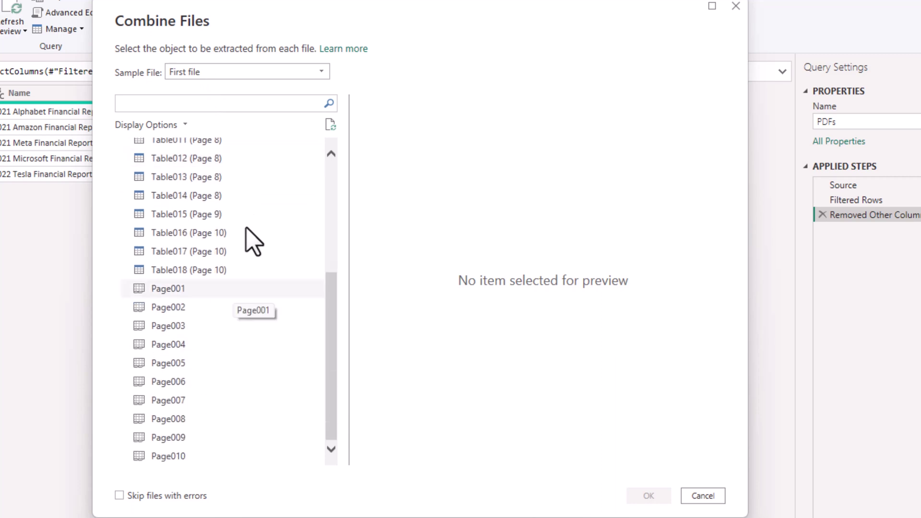
scroll(246, 229, "up", 4)
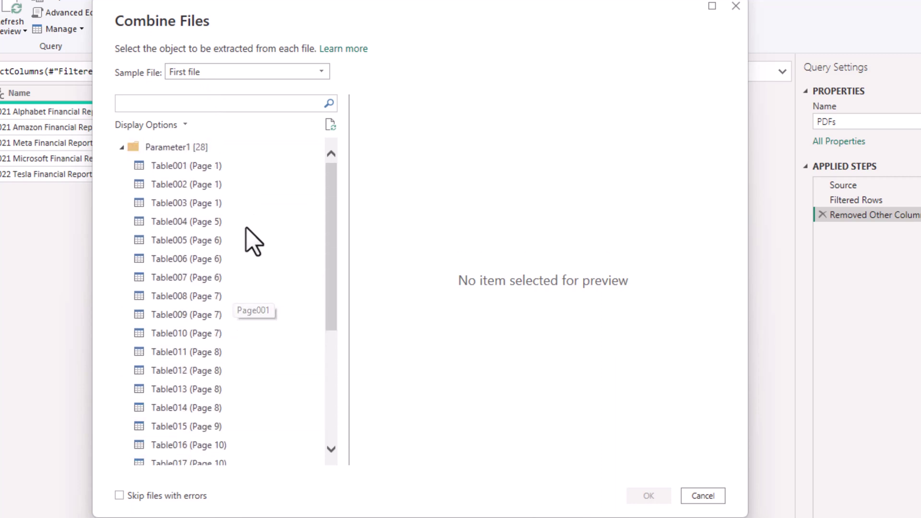
left_click(173, 148)
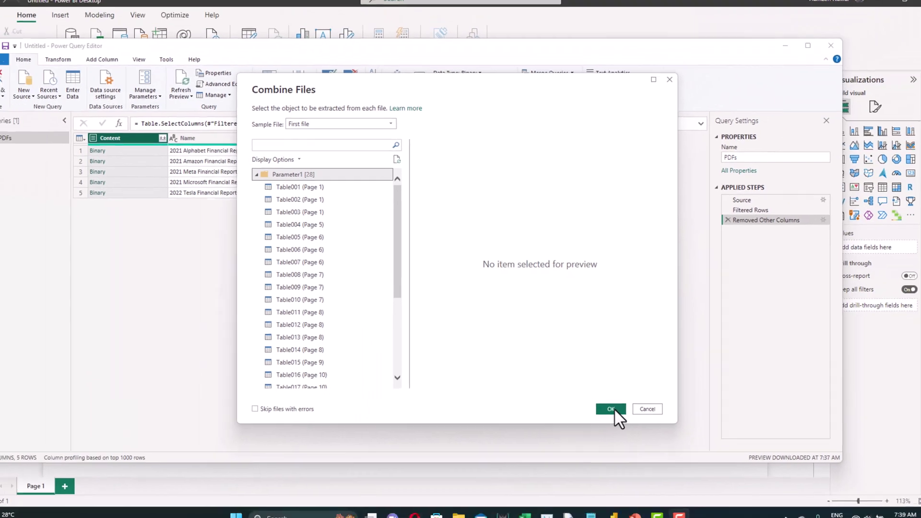
left_click(649, 496)
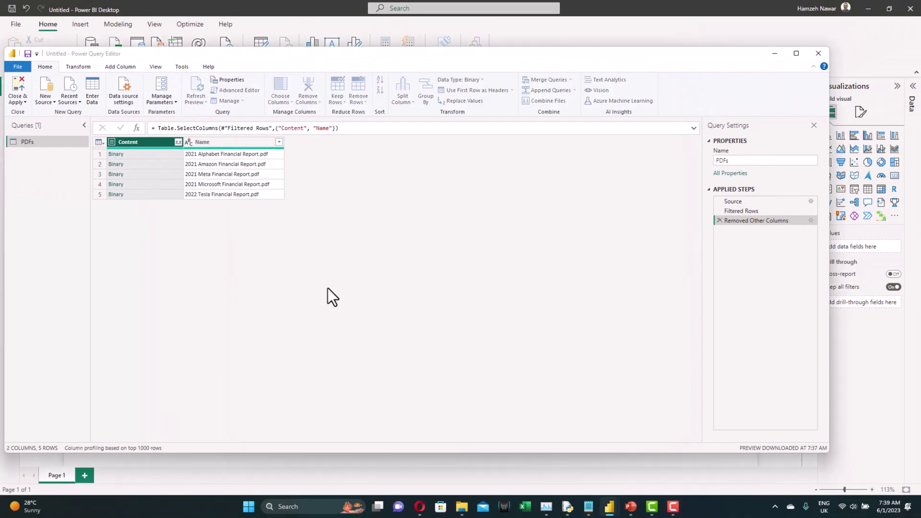
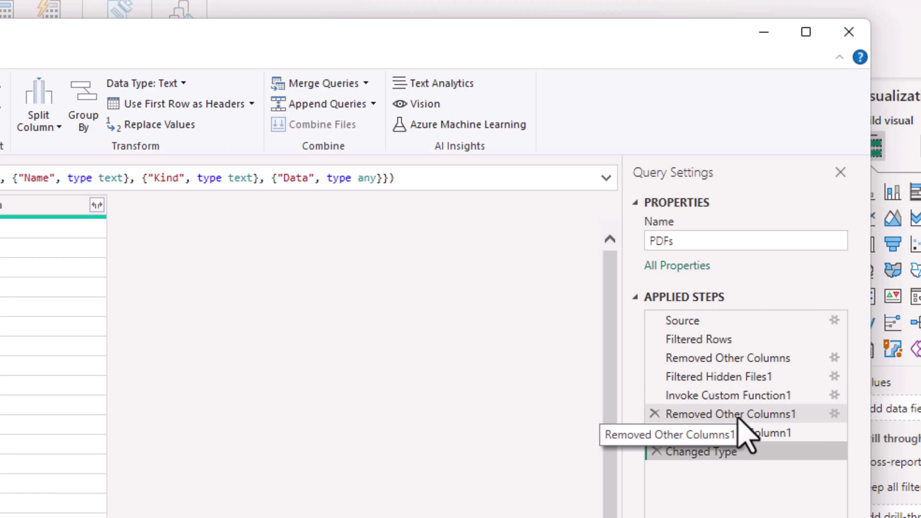
Delete the applied steps after Invoke Custom Function1: Removed Other Columns1, Expanded Table Column1 and Changed Type
left_click(739, 415)
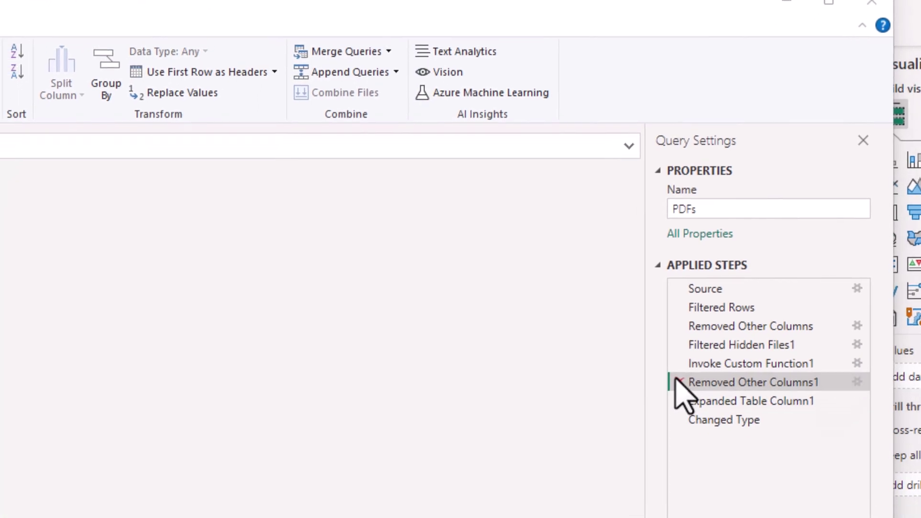
left_click(678, 381)
left_click(320, 358)
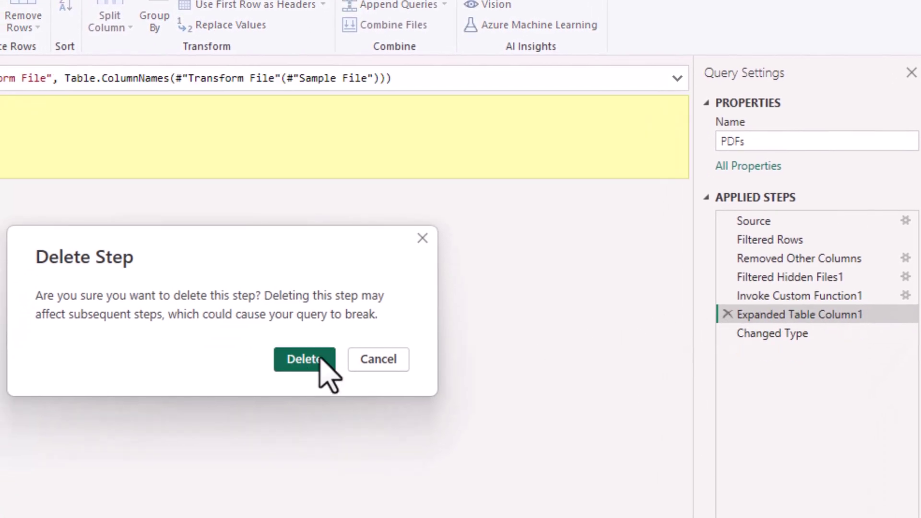
left_click(320, 359)
left_click(728, 314)
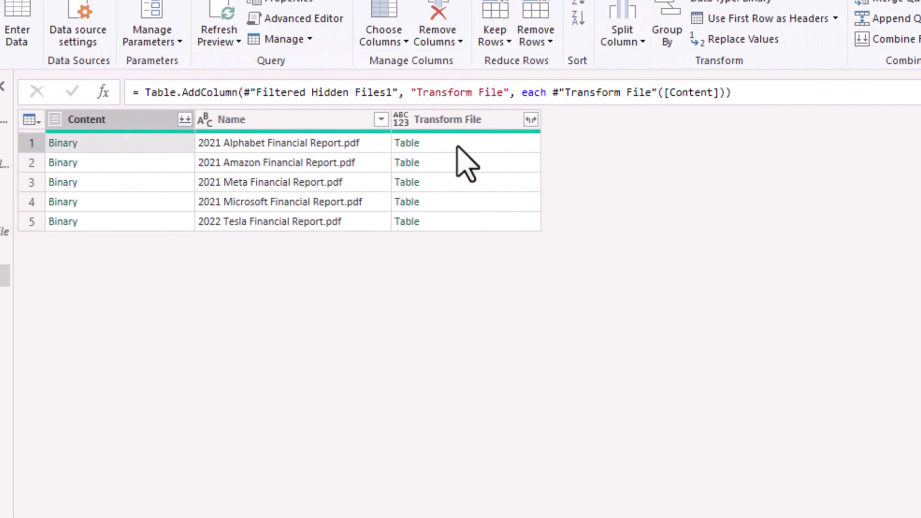
Keep only the Transform File and Name columns, in that order, and remove the other column
left_click(442, 120)
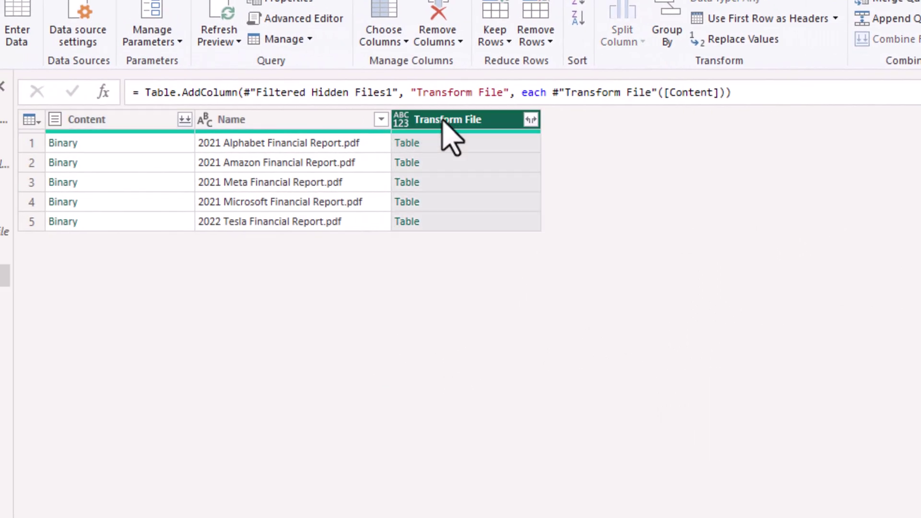
left_click(298, 123, "ctrl")
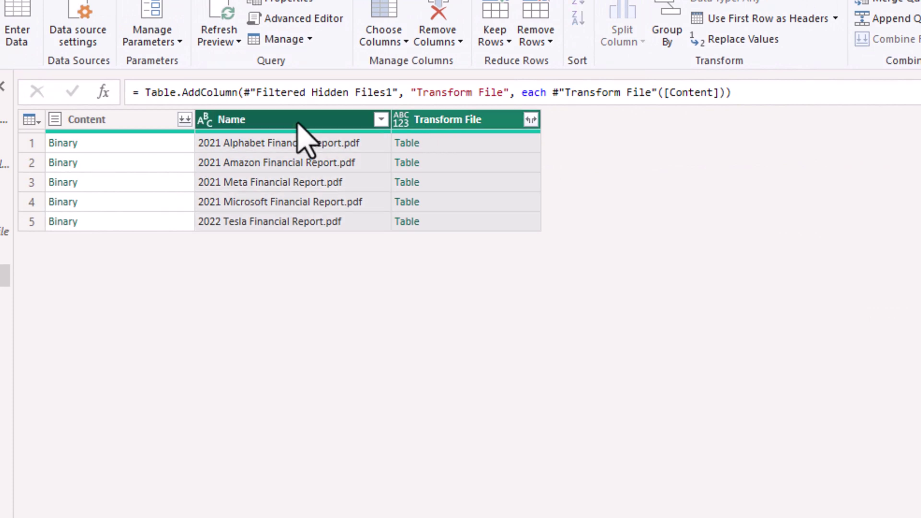
right_click(298, 124)
left_click(398, 178)
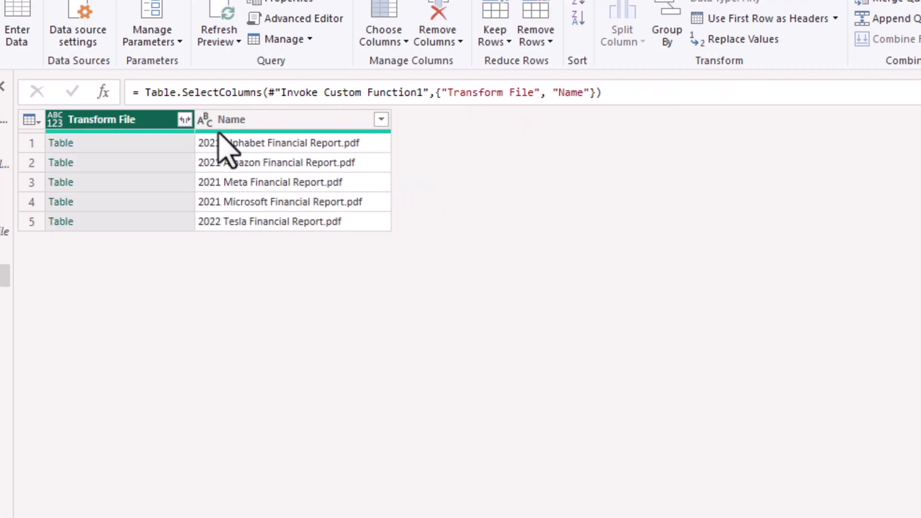
Expand all columns of the Transform File column without a name prefix, and filter the Kind column to keep only Page rows
left_click(184, 119)
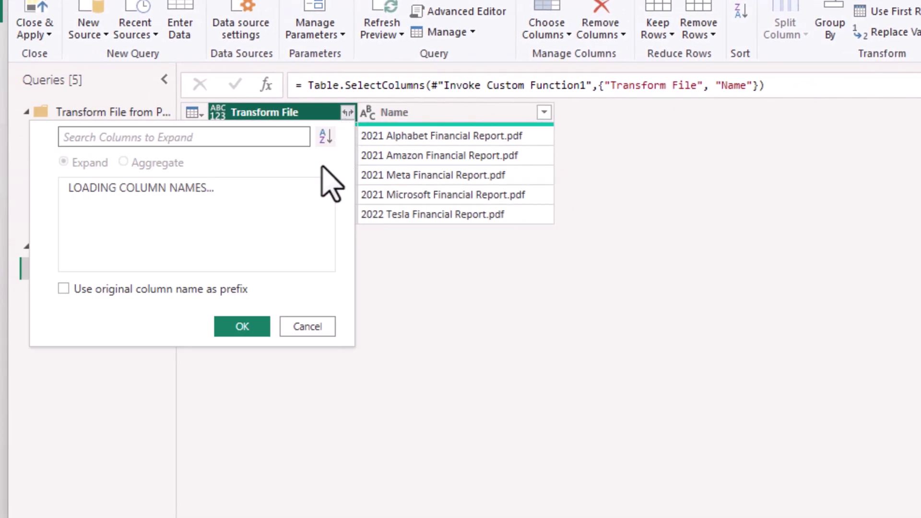
left_click(241, 352)
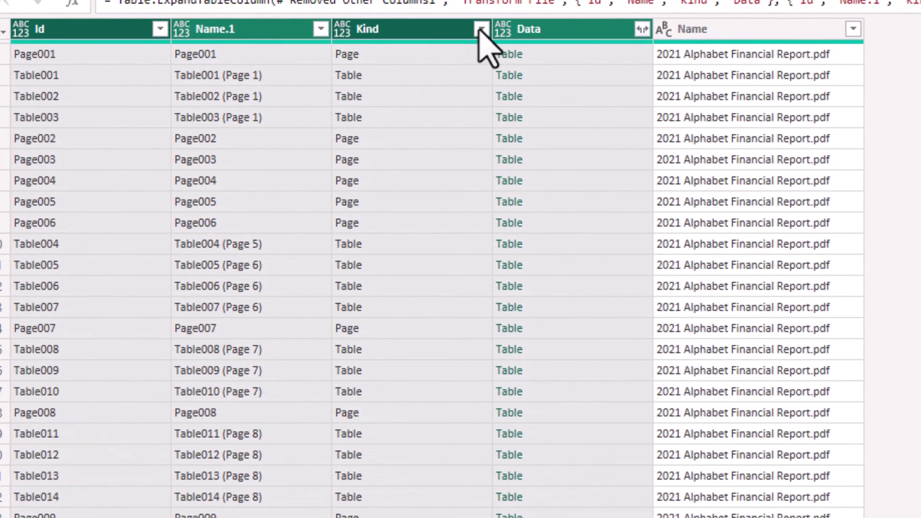
left_click(575, 100)
left_click(422, 280)
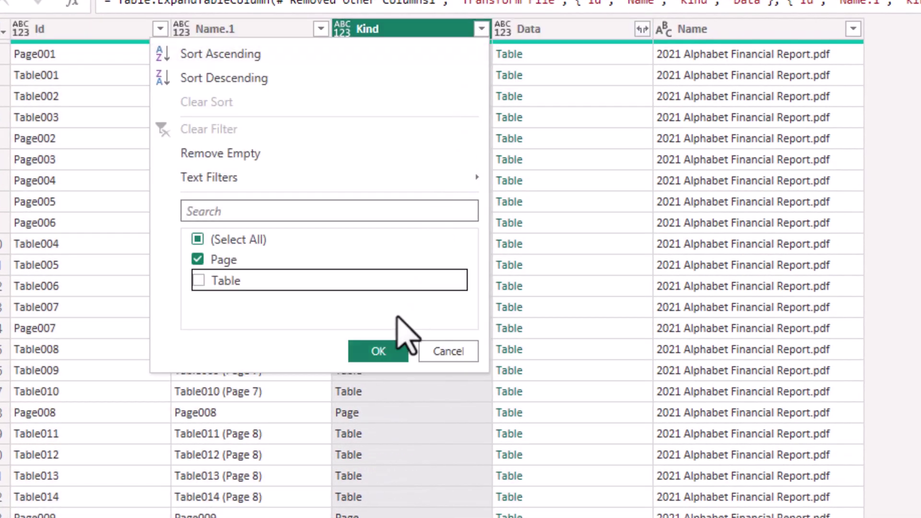
left_click(391, 357)
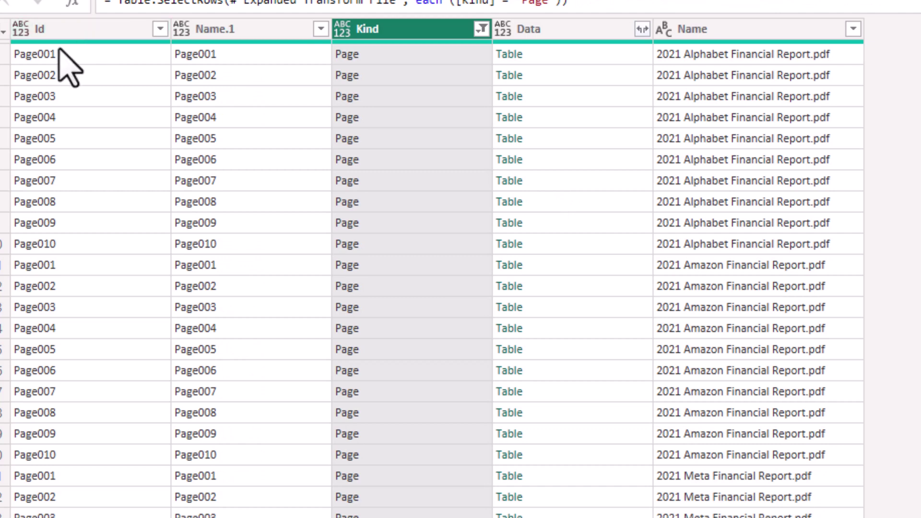
Keep only the Id, Data and Name columns and remove all other columns
left_click(104, 34)
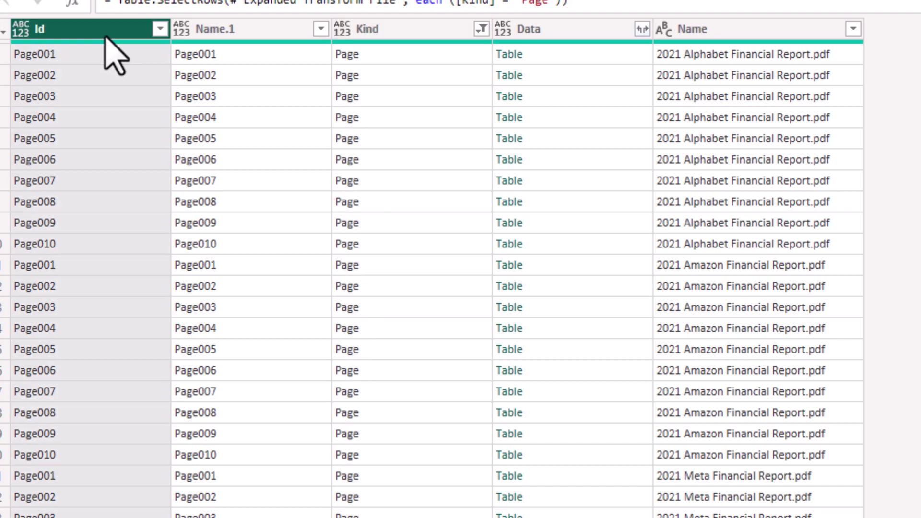
left_click(571, 29, "ctrl")
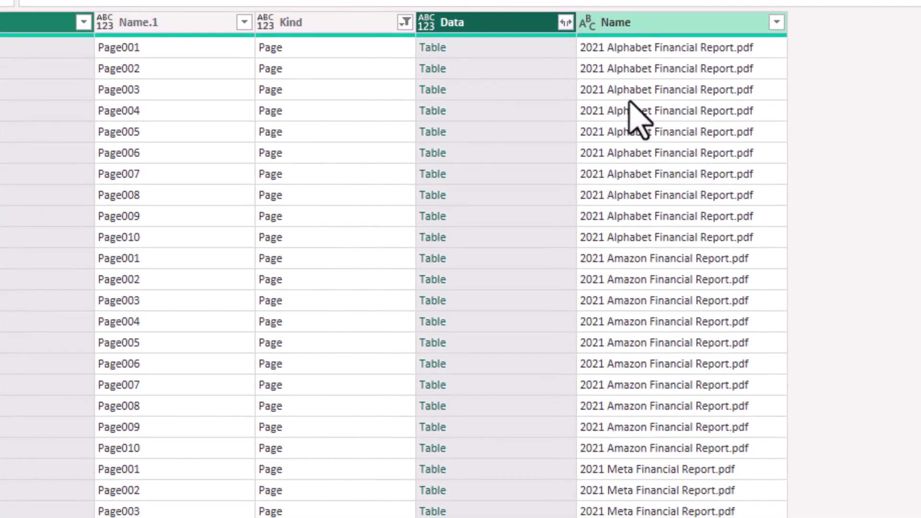
left_click(705, 107, "ctrl")
right_click(705, 105)
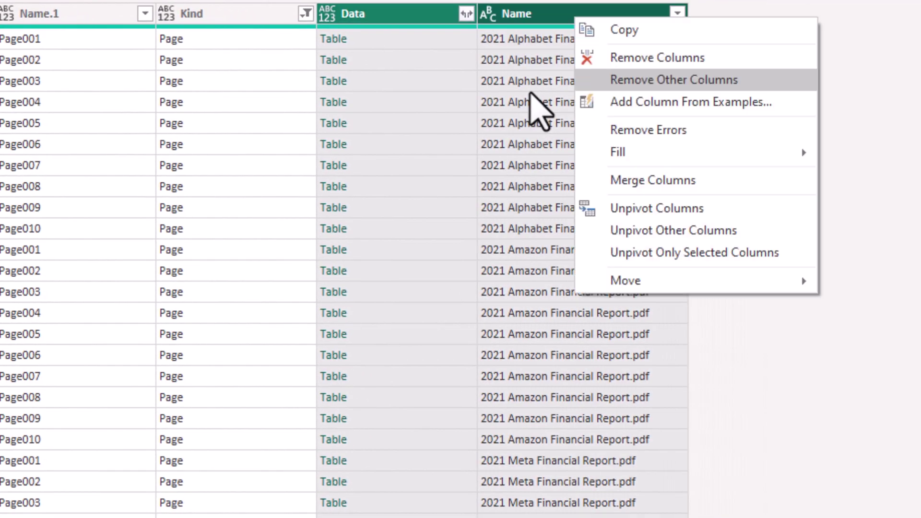
left_click(844, 104)
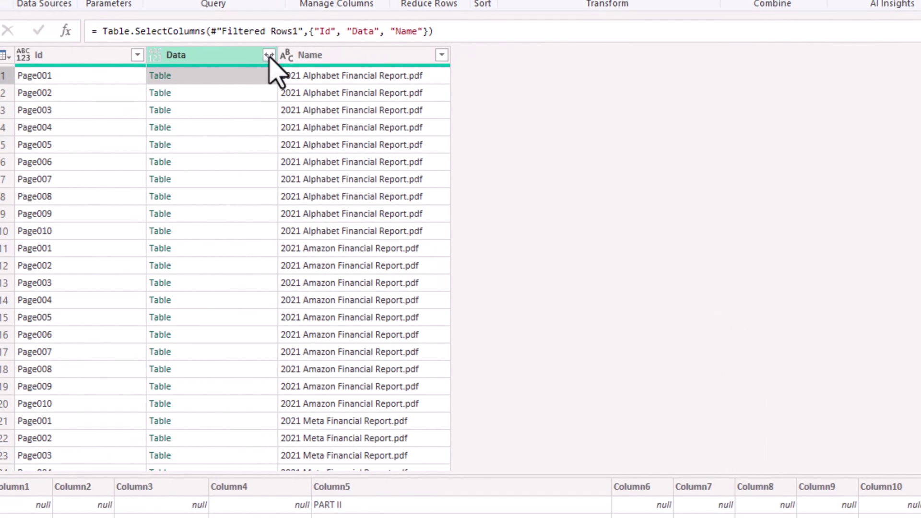
Expand the Data column into all its listed columns without the original column name as prefix
left_click(269, 55)
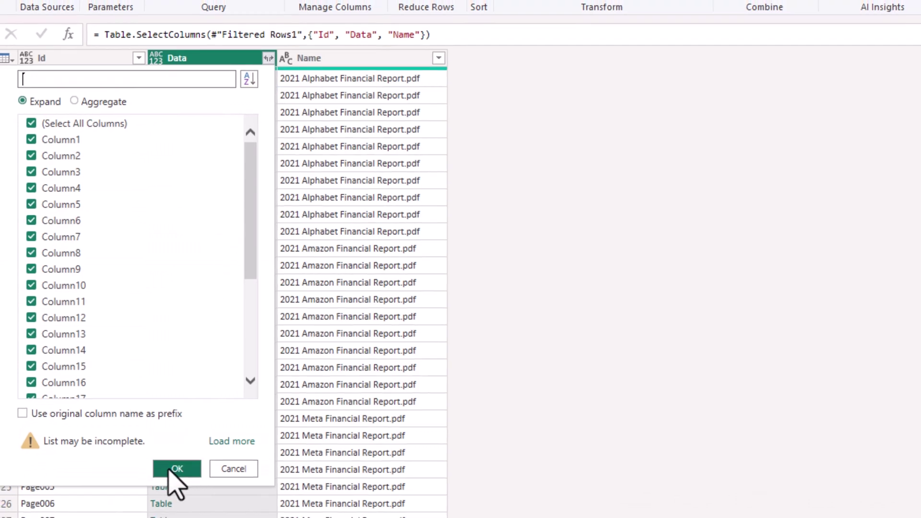
left_click(170, 470)
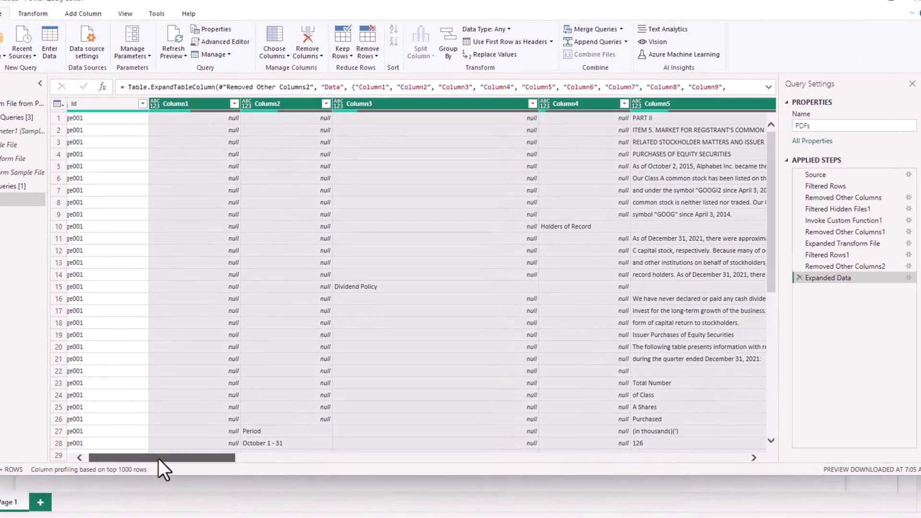
left_click_drag(183, 439, 578, 446)
scroll(656, 477, "left", 10)
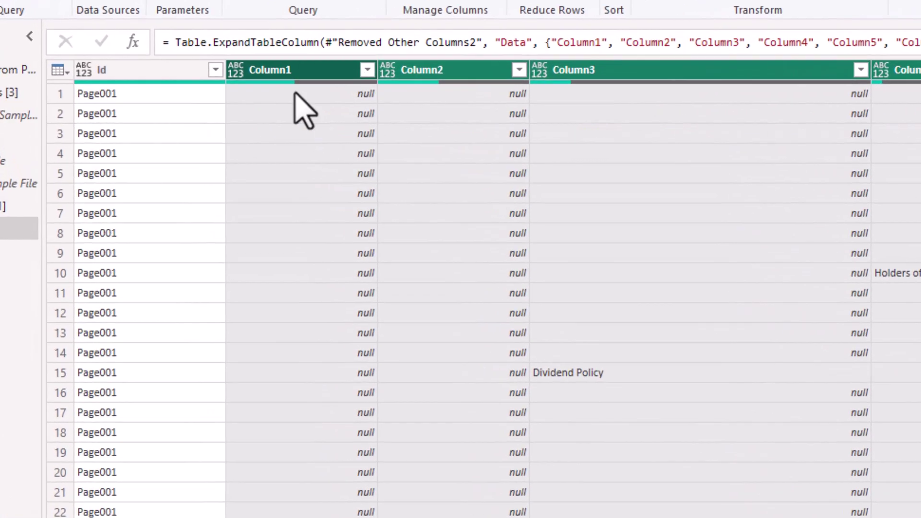
Merge all the columns expanded from Data into one column named Text Contents, using Space as separator
right_click(173, 86)
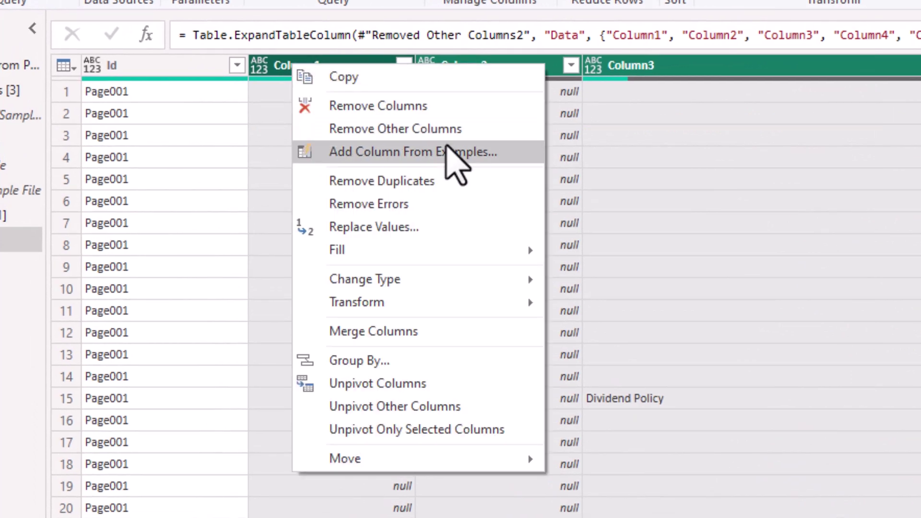
left_click(401, 332)
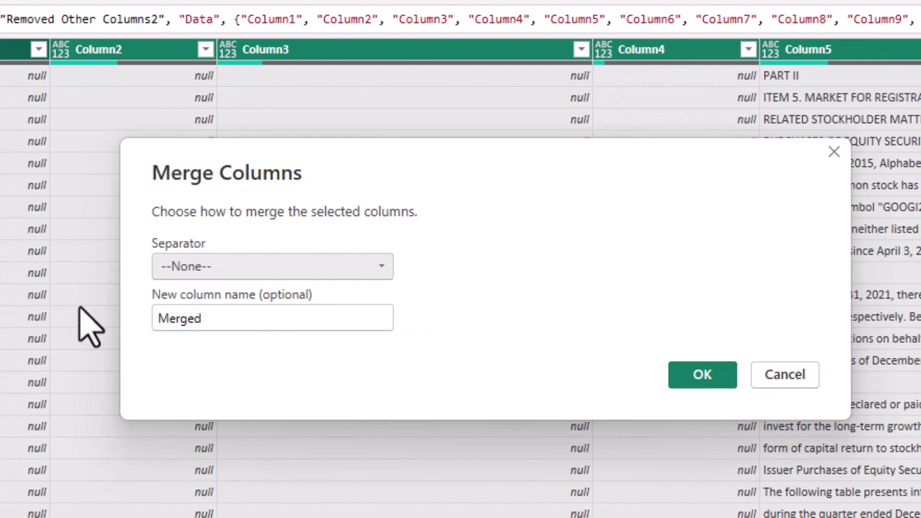
left_click(184, 267)
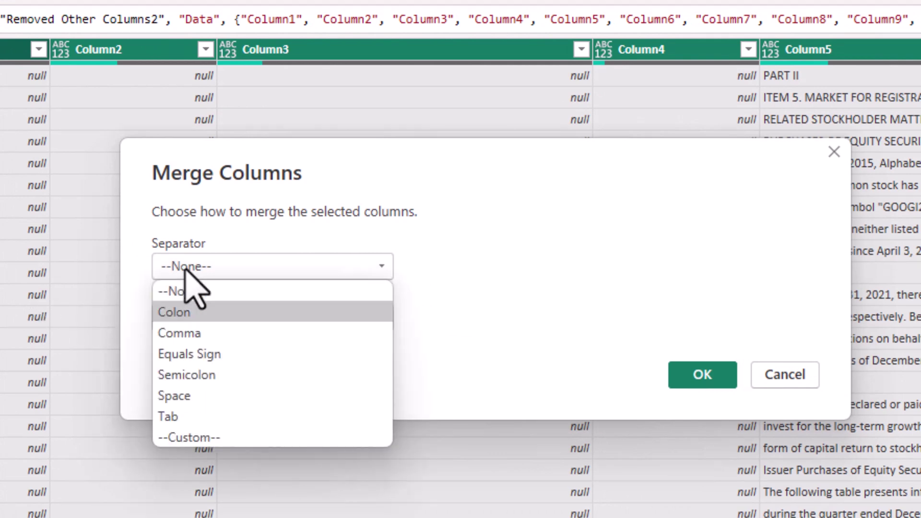
left_click(191, 396)
type("T")
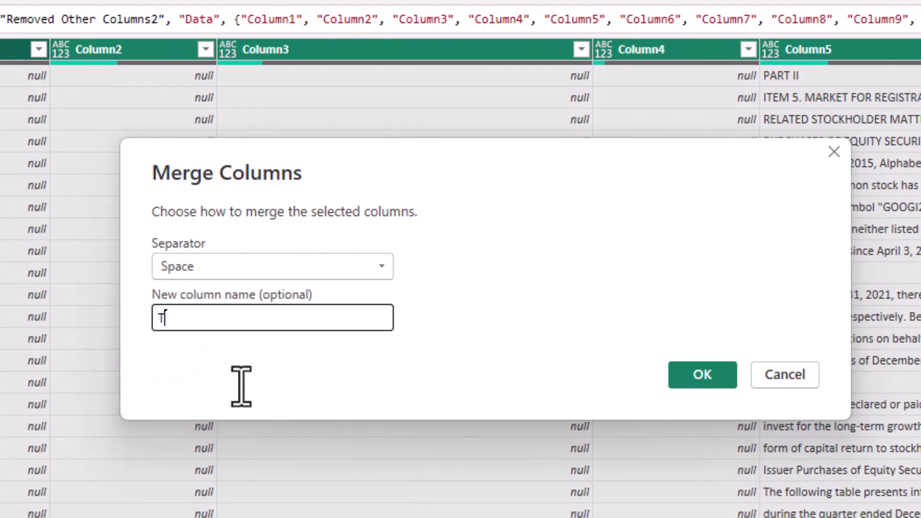
type("ext Contents")
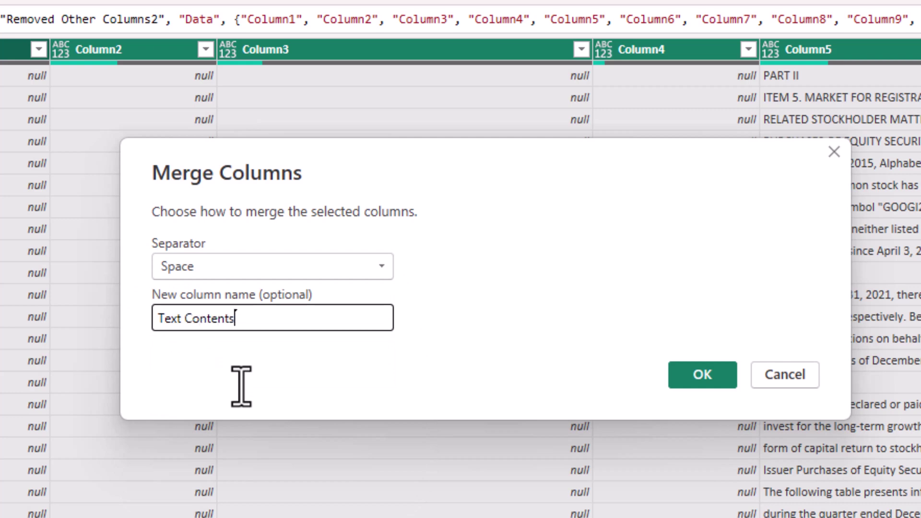
left_click(674, 377)
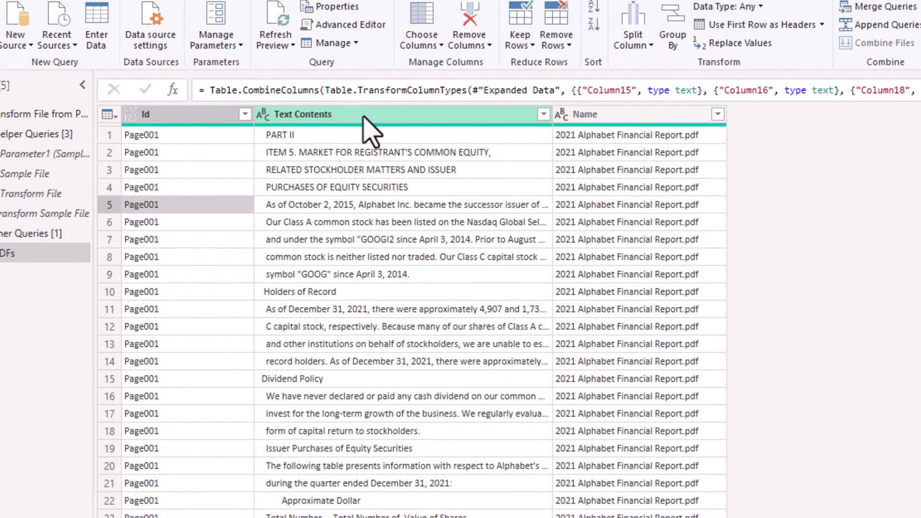
Replace ".pdf" with nothing in the Name column
left_click(364, 116)
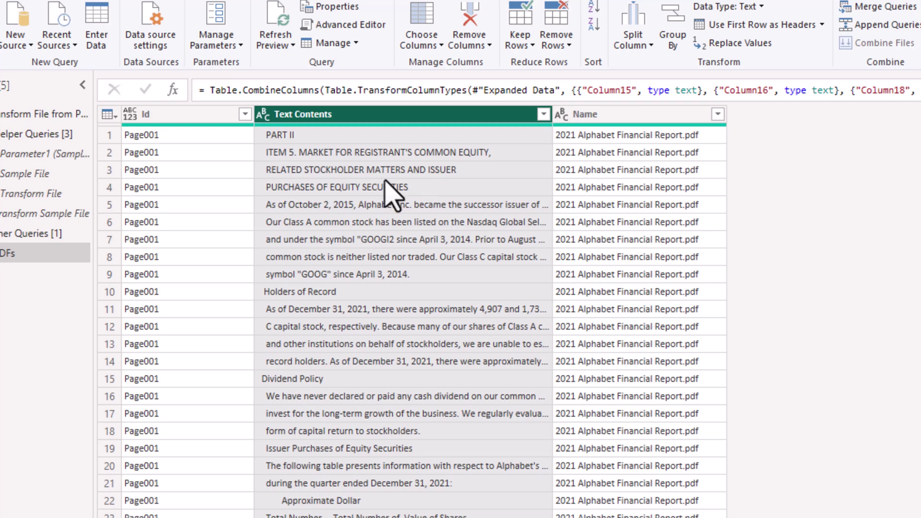
left_click(619, 116)
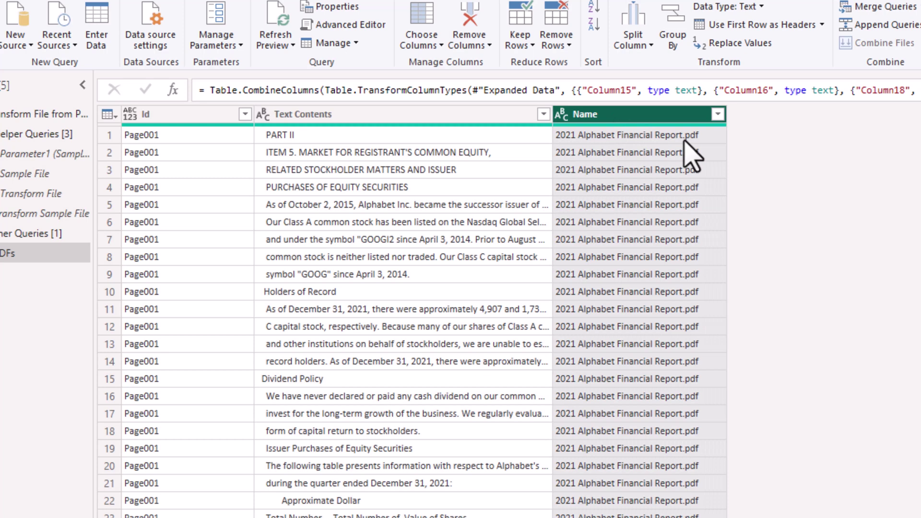
right_click(669, 119)
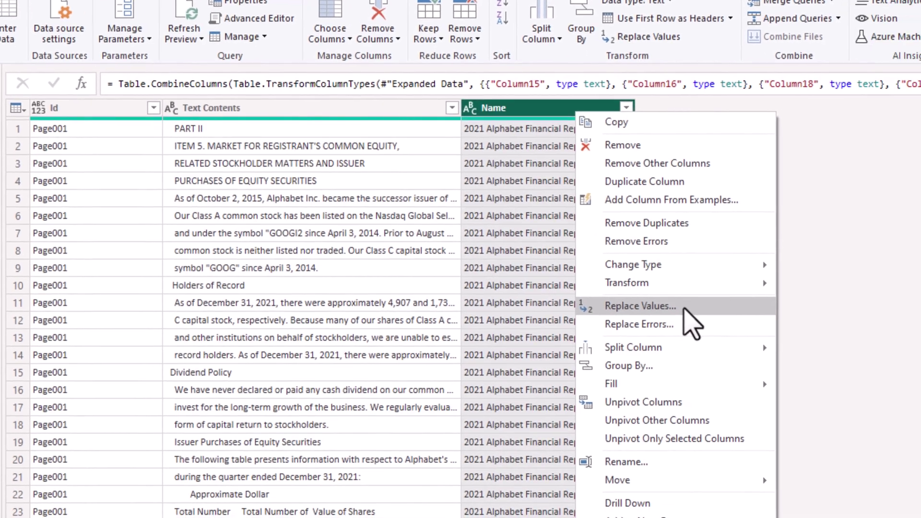
left_click(685, 310)
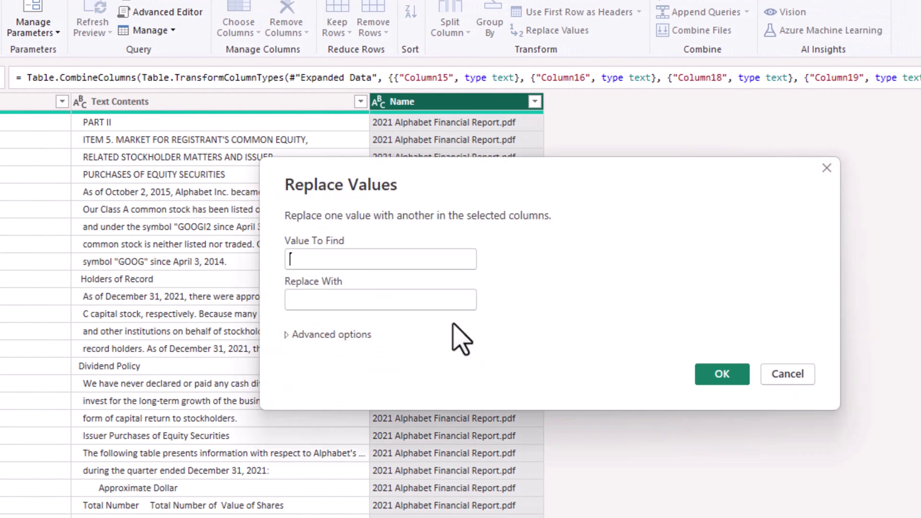
type(".pdf")
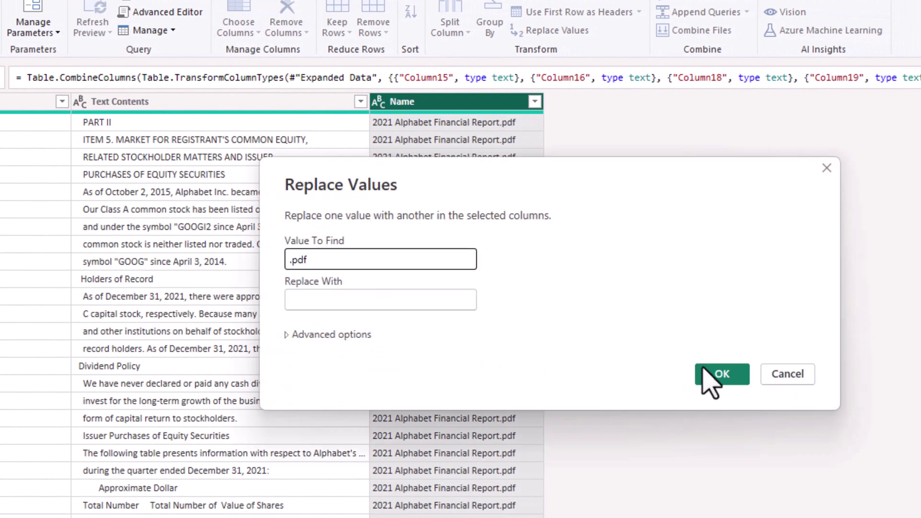
left_click(728, 374)
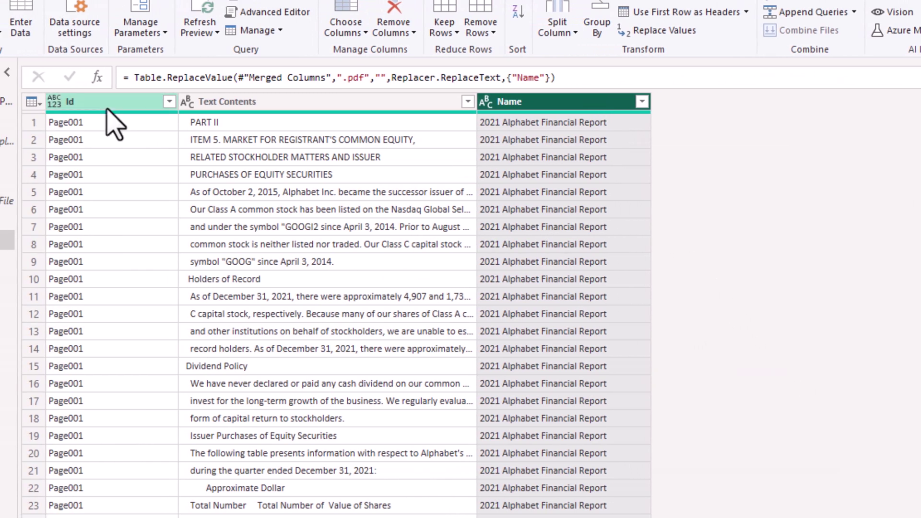
Merge the Name and Id columns, in that order, with the custom separator "-" into a new column named Link
right_click(107, 108)
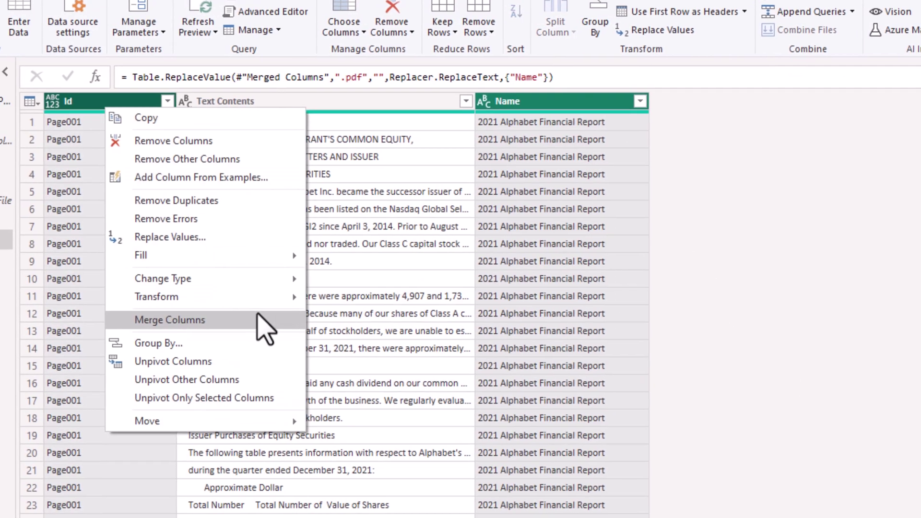
left_click(259, 318)
left_click(230, 229)
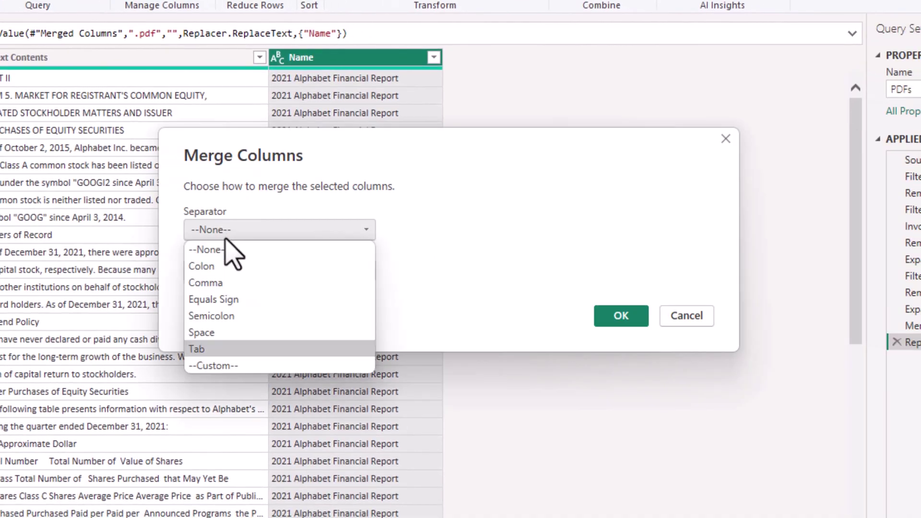
left_click(233, 367)
key("Tab")
type("-")
key("Tab")
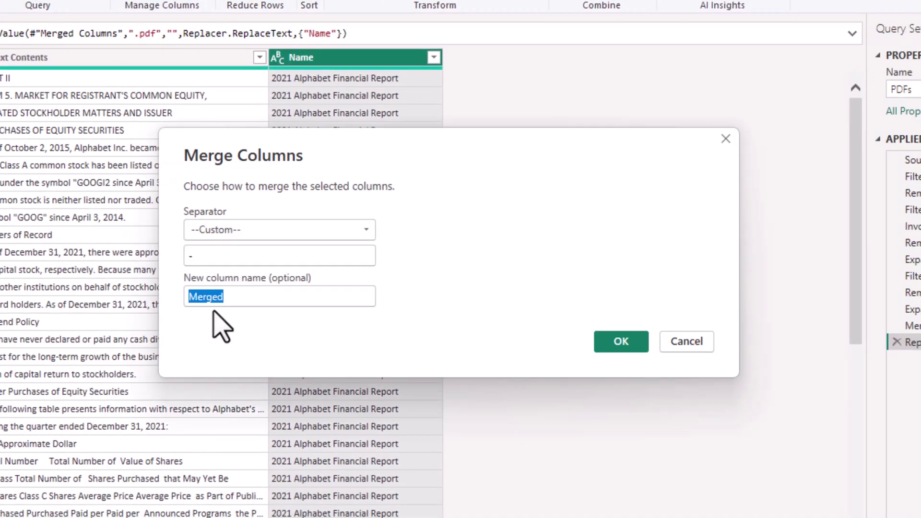
type("Link")
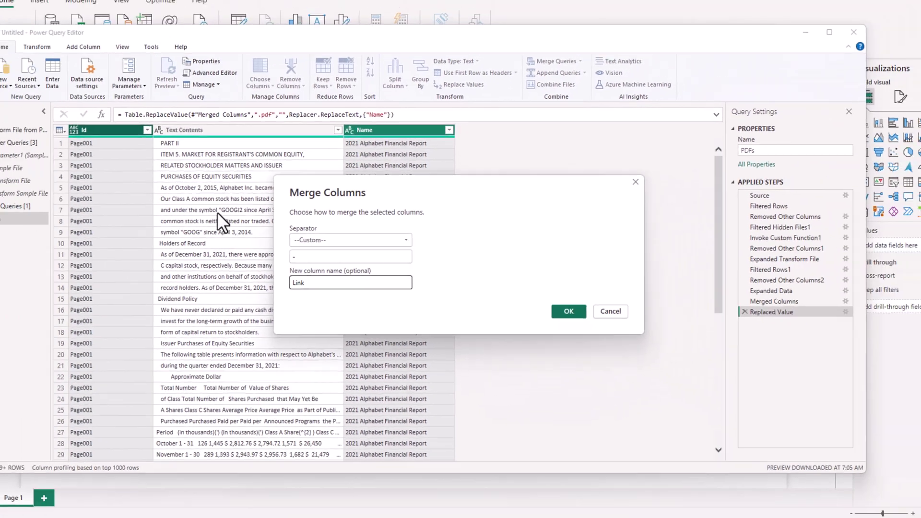
key("Return")
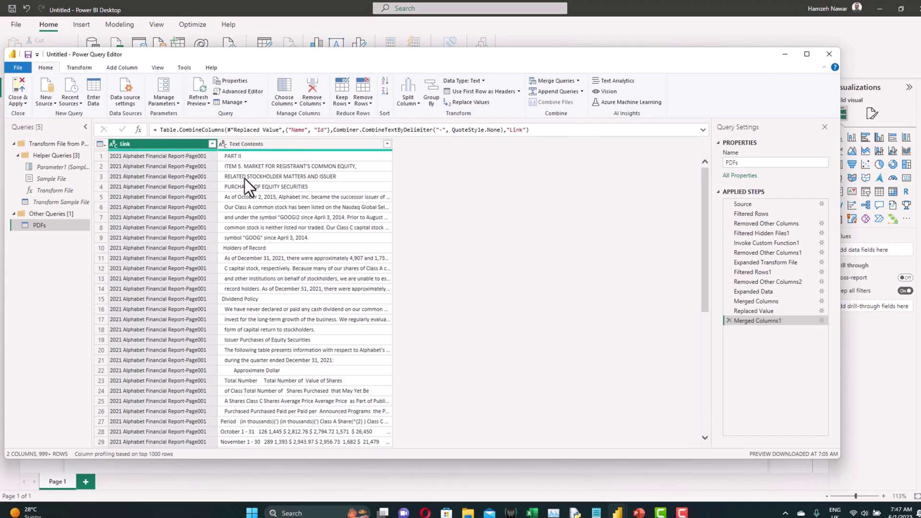
Close the Power Query Editor and apply the query changes to the report
left_click(19, 103)
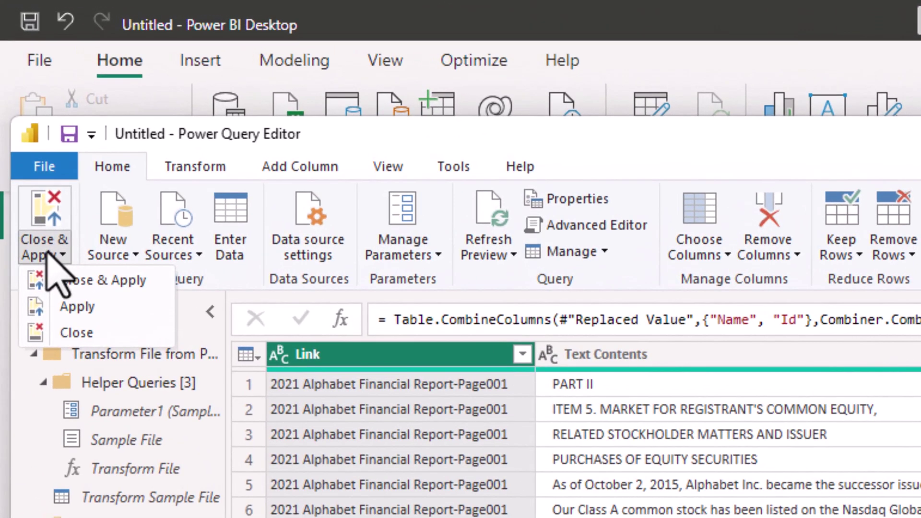
left_click(53, 280)
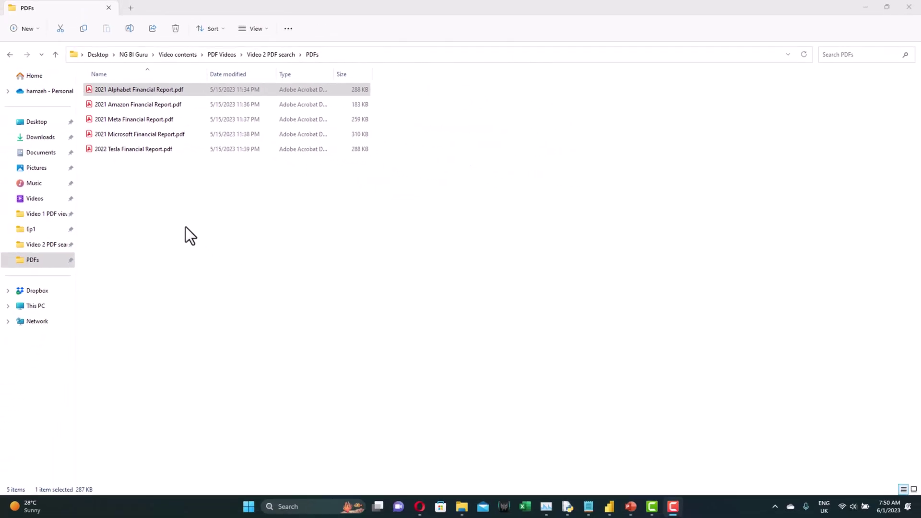
Launch the Python IDLE shell
left_click(244, 506)
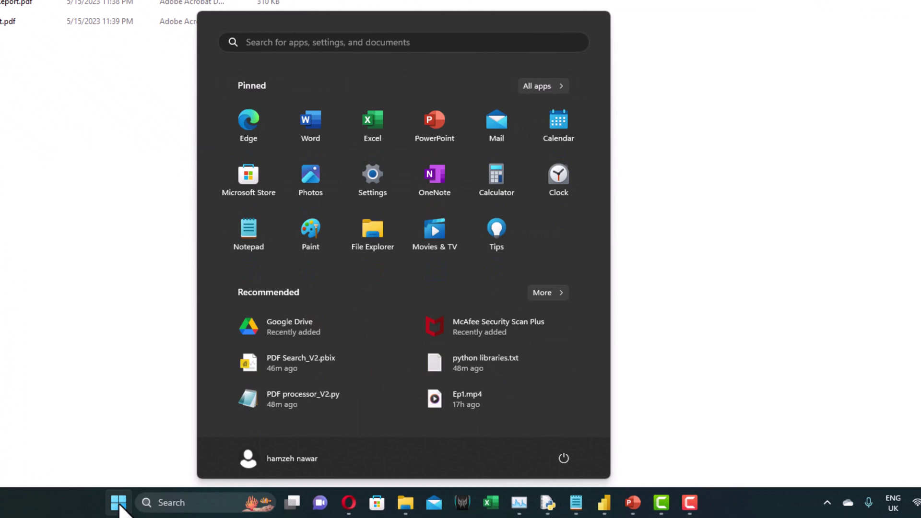
type("idl")
key("Return")
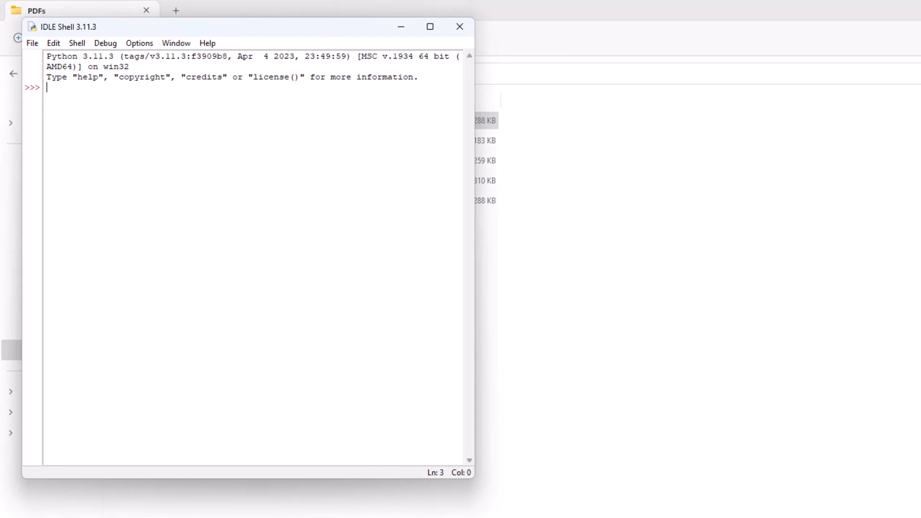
Open the script PDF processor_V2.py from the Video 2 PDF search folder and maximize its editor window
left_click(36, 42)
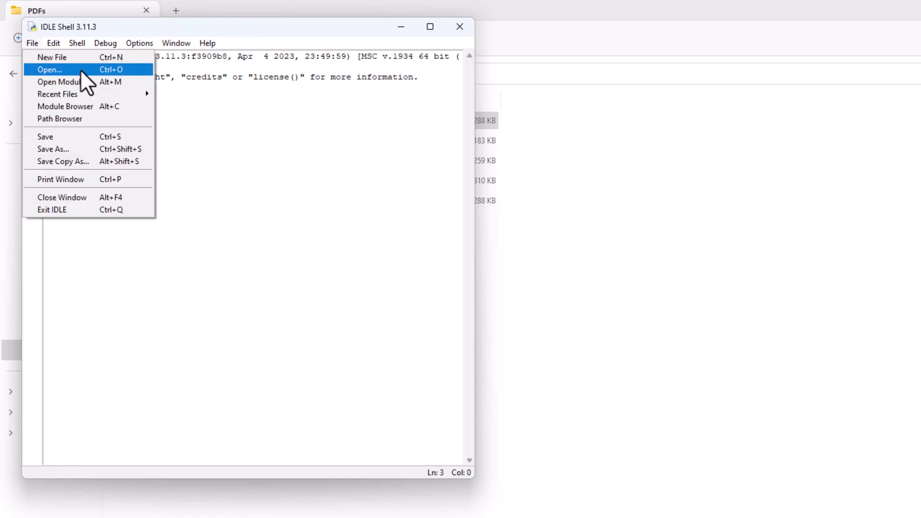
left_click(81, 71)
left_click(179, 194)
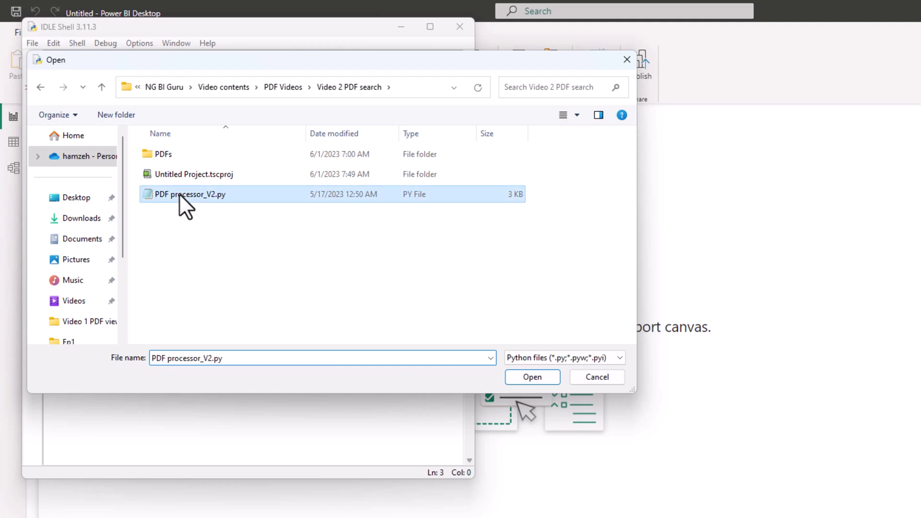
double_click(180, 194)
left_click(424, 42)
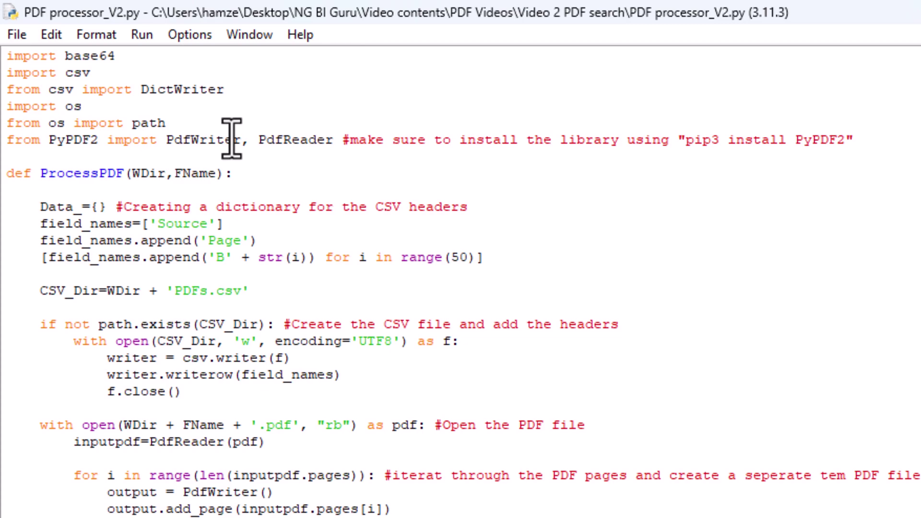
Open the Windows Command Prompt
left_click(117, 503)
type("camd")
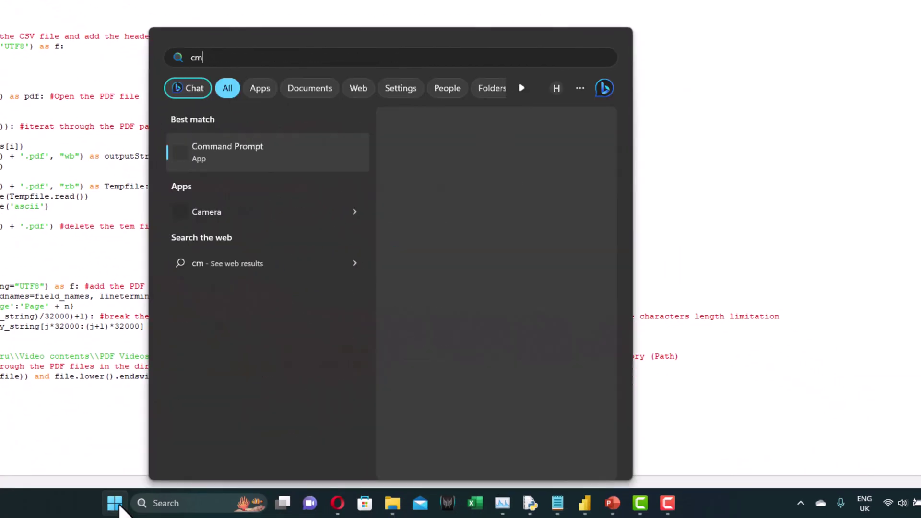
key("Return")
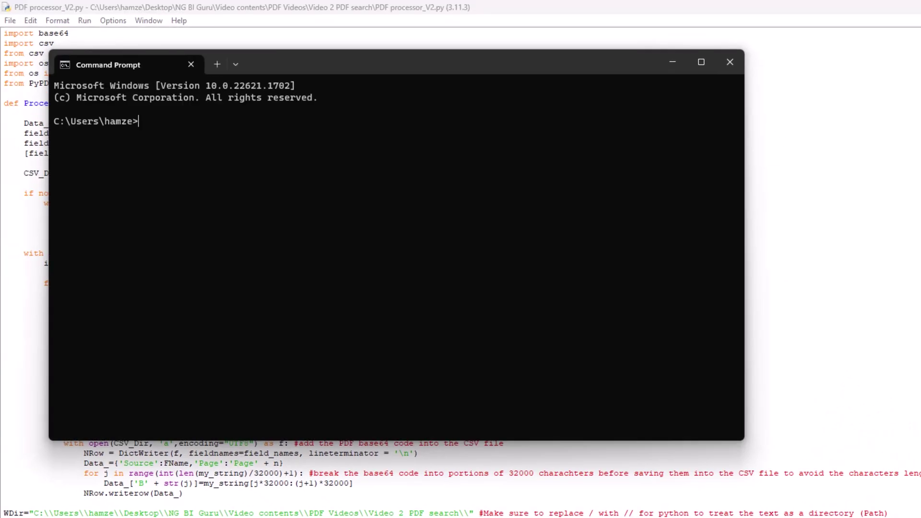
Copy "pip3 install PyPDF2" from python libraries.txt, run it in the Command Prompt, and close the prompt
key("alt+Tab")
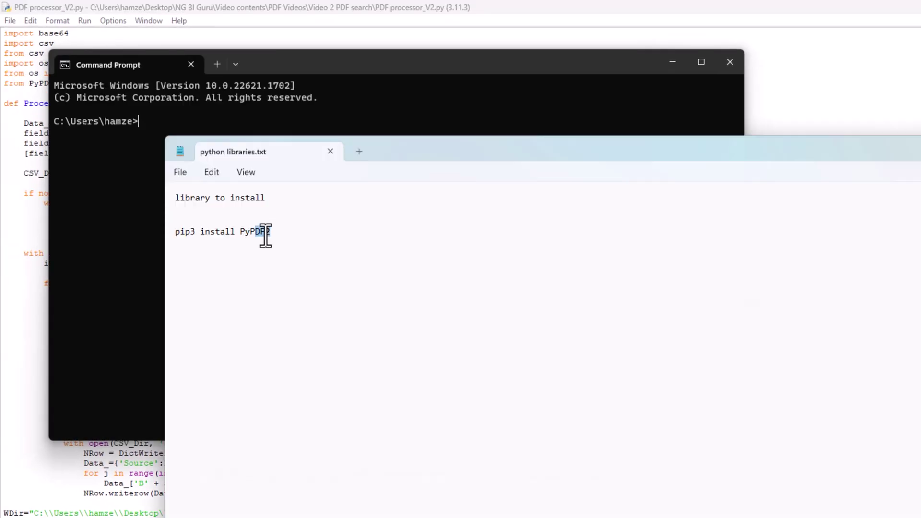
triple_click(227, 232)
key("ctrl+c")
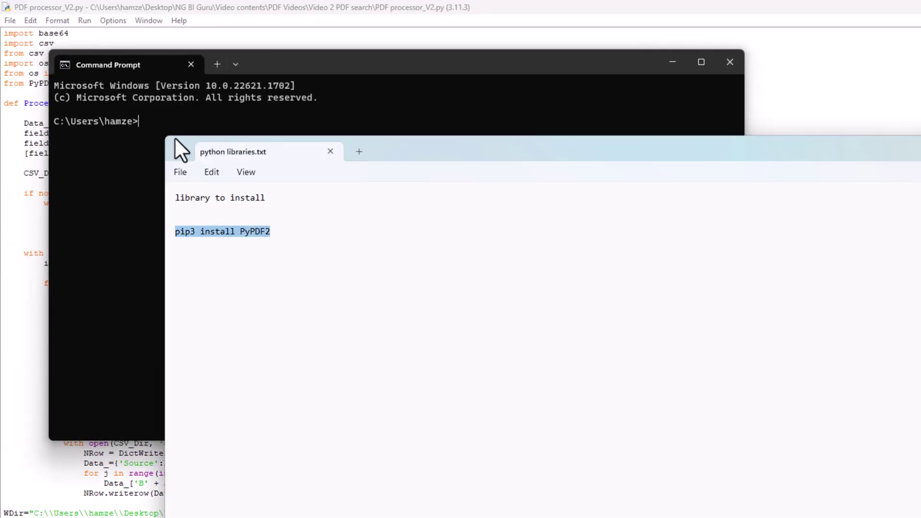
left_click(174, 137)
key("ctrl+v")
key("Return")
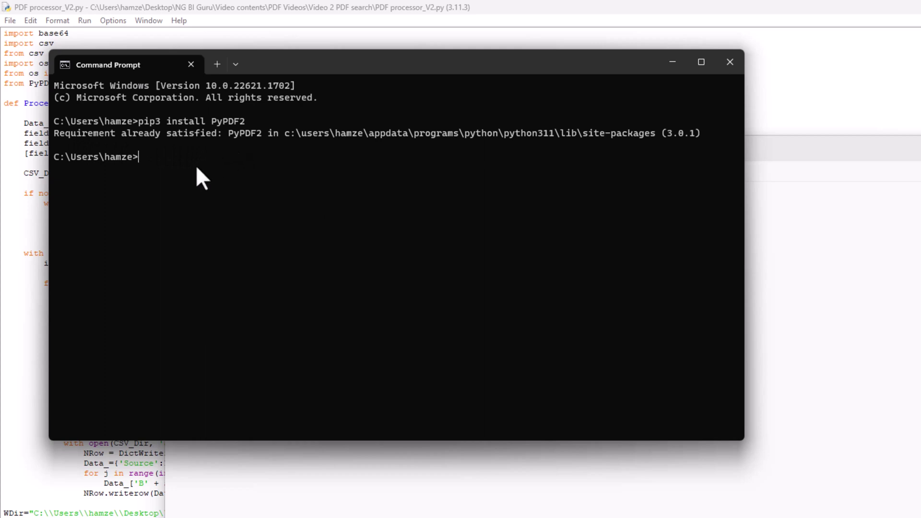
left_click(191, 64)
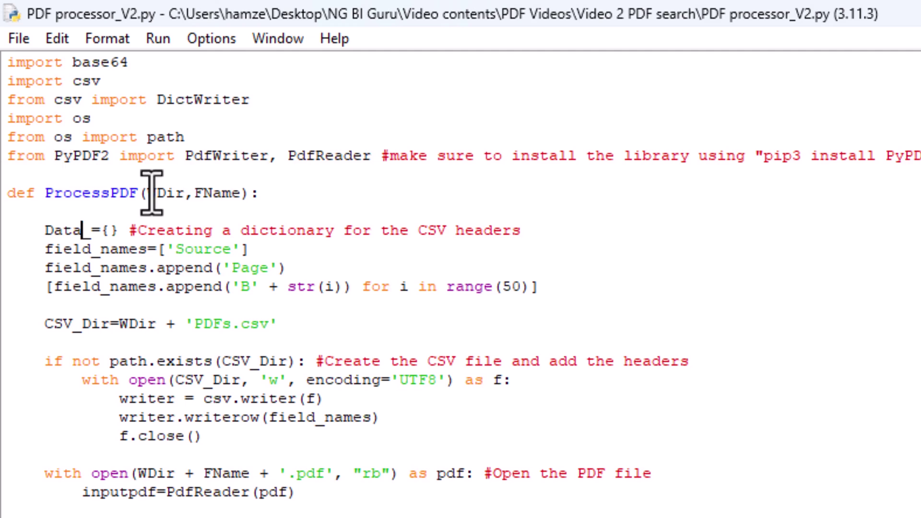
Review the ProcessPDF function's arguments and the Source, Page and B column headers it defines for the CSV file
left_click_drag(152, 193, 201, 197)
left_click(55, 250)
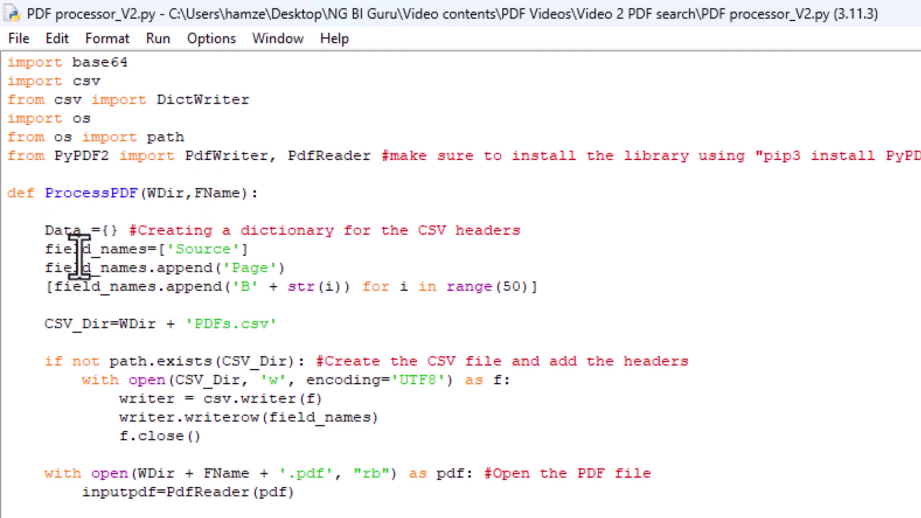
key("End")
key("BackSpace")
type("]")
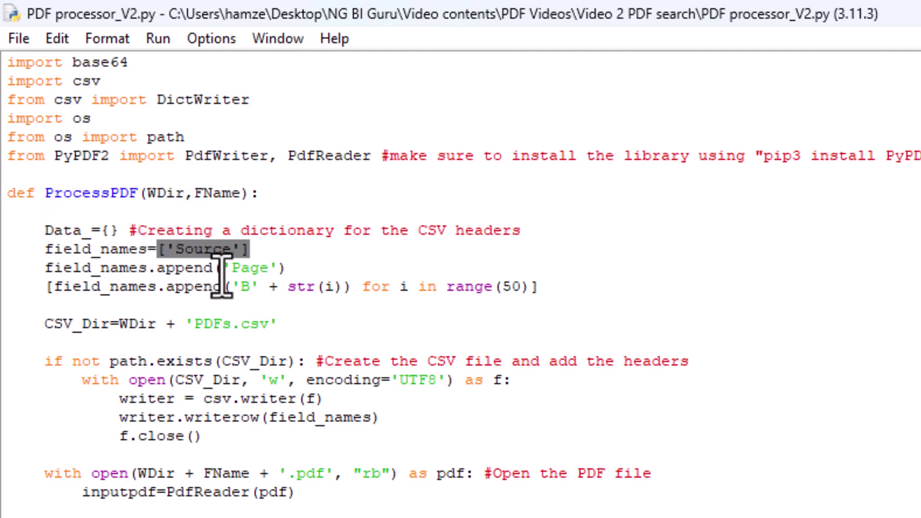
left_click(290, 267)
key("BackSpace")
type(")")
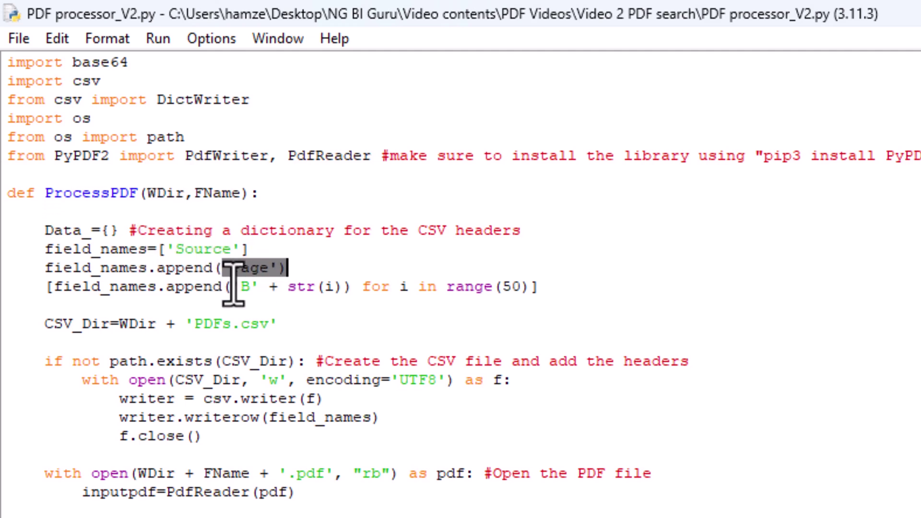
left_click_drag(233, 287, 508, 297)
left_click(508, 297)
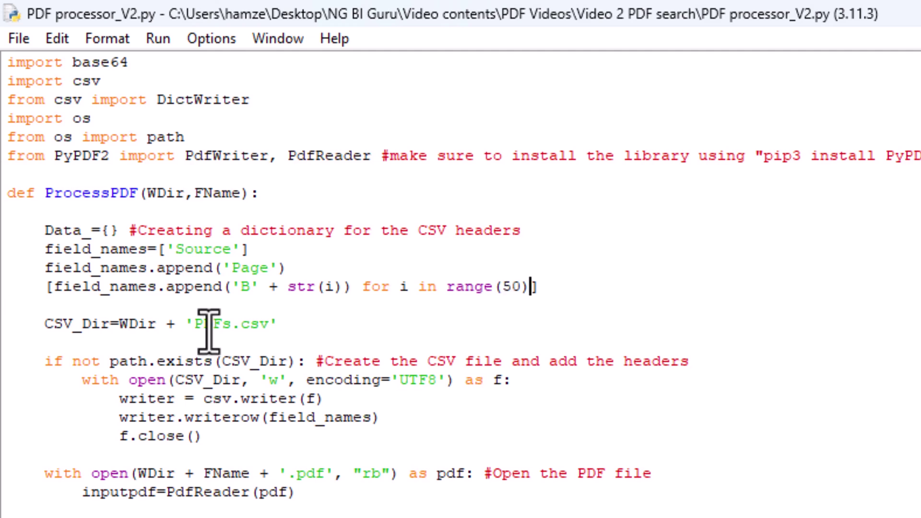
Examine the lines that name the output PDFs.csv, create it with headers if missing, and open the source PDF
left_click(196, 324)
key("shift+Right")
key("shift+Right")
key("shift+Right")
key("shift+Right")
key("shift+Right")
key("shift+Right")
key("shift+Right")
key("shift+Right")
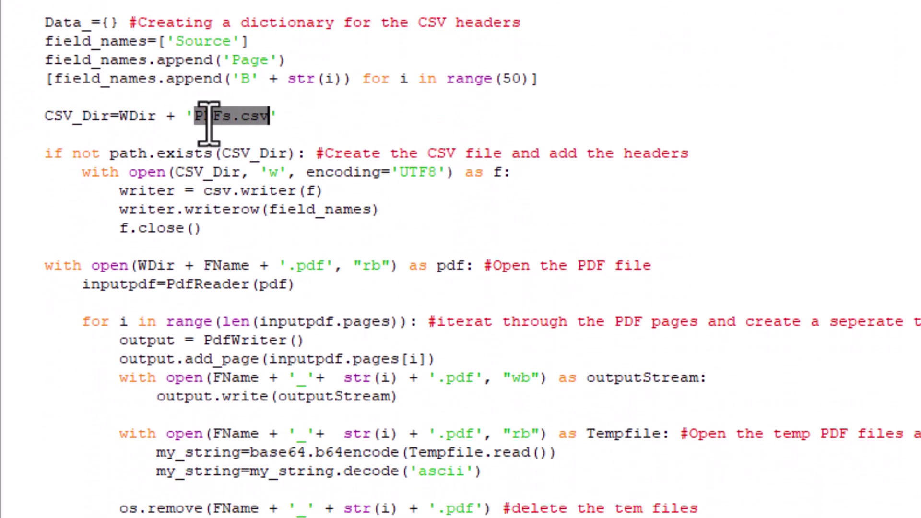
left_click_drag(45, 153, 212, 120)
left_click(214, 106)
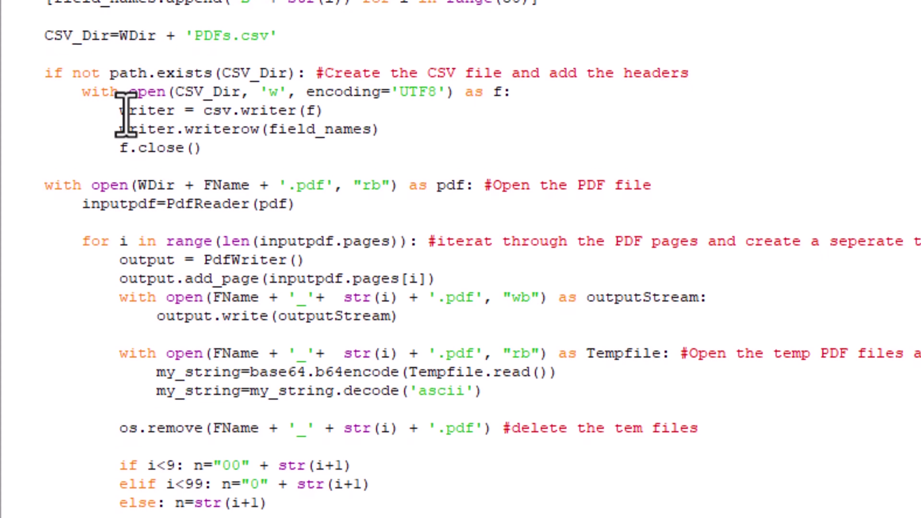
left_click_drag(44, 189, 297, 208)
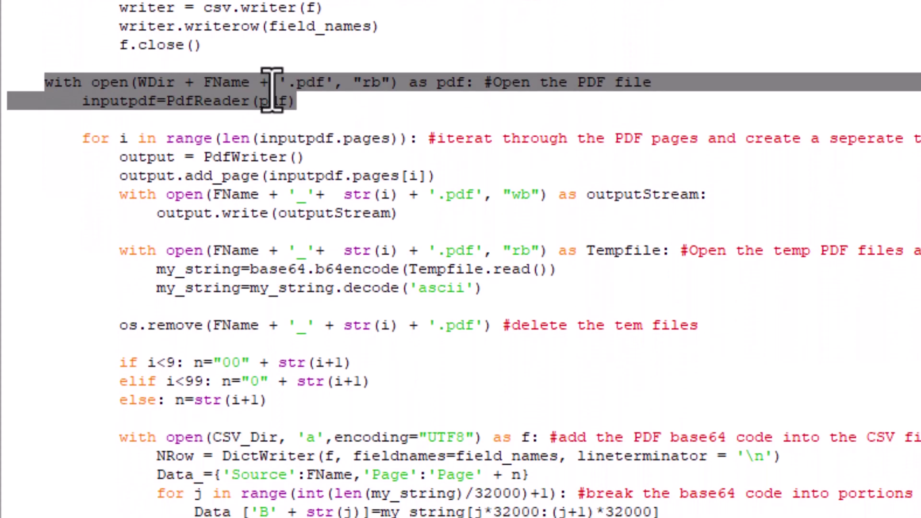
left_click(272, 90)
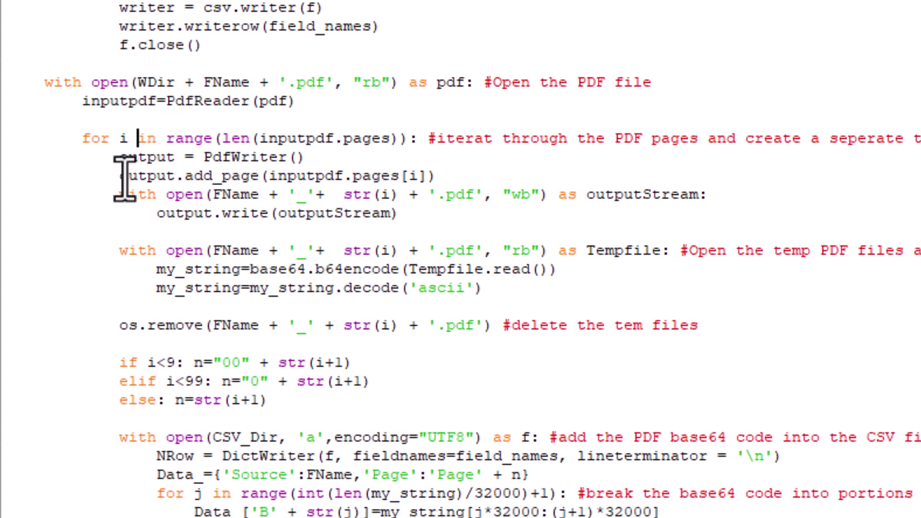
Examine the page loop that writes temporary PDFs, encodes them to base64, deletes them, and appends the code to the CSV in portions
left_click_drag(121, 175, 448, 181)
left_click_drag(119, 195, 430, 212)
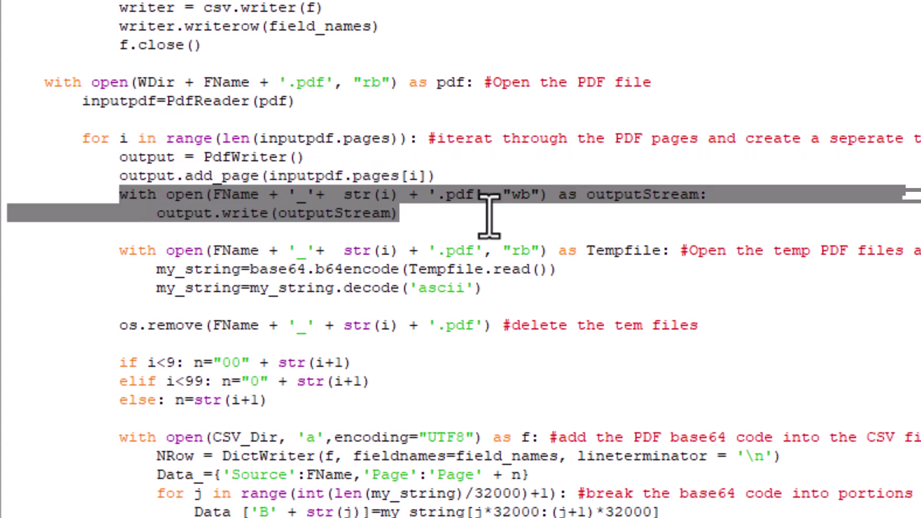
left_click_drag(120, 194, 482, 233)
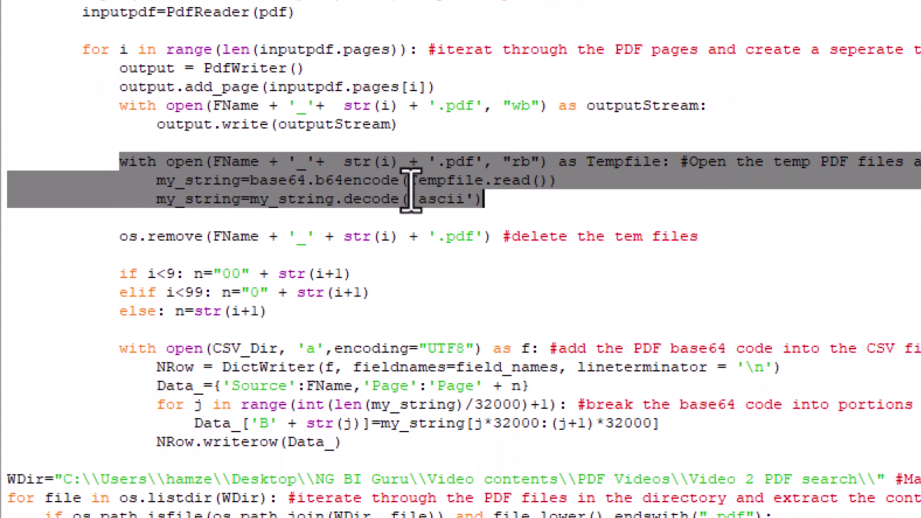
left_click(411, 190)
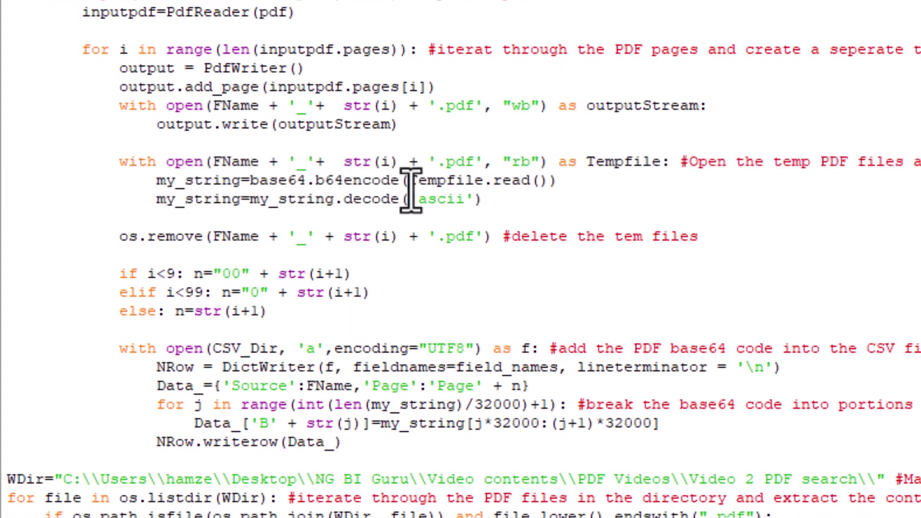
left_click_drag(475, 199, 157, 206)
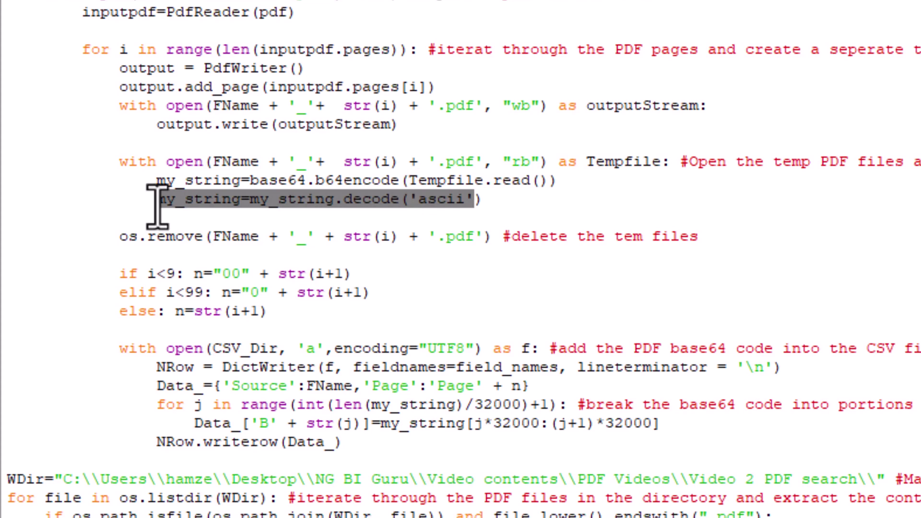
left_click(157, 206)
left_click_drag(120, 238, 709, 243)
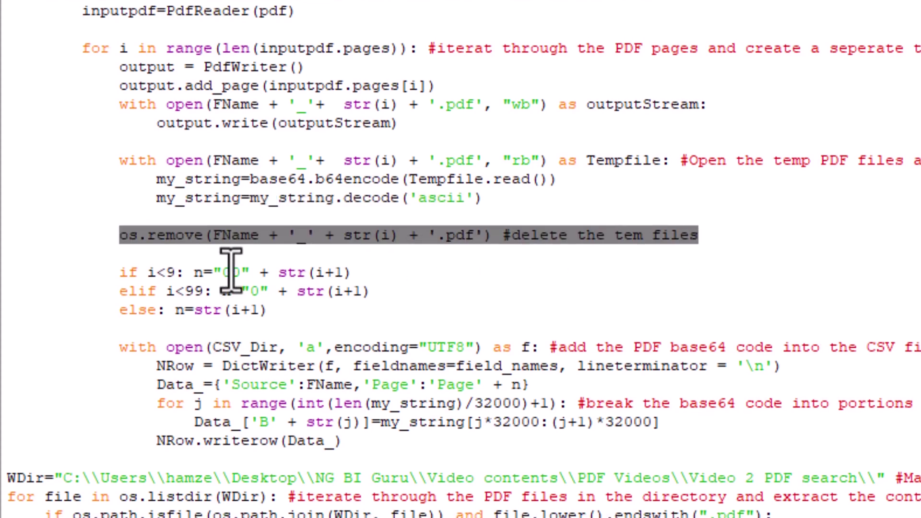
scroll(120, 241, "down", 3)
left_click_drag(120, 140, 293, 177)
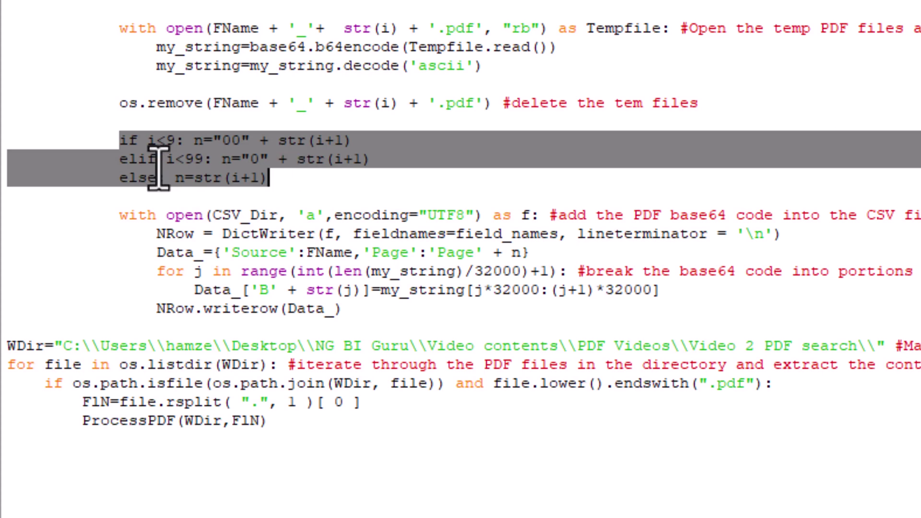
left_click(109, 214)
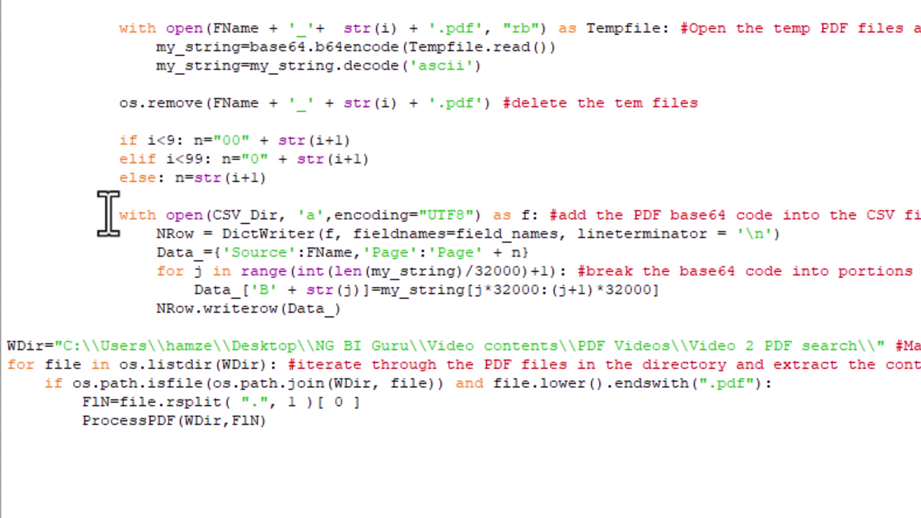
double_click(310, 215)
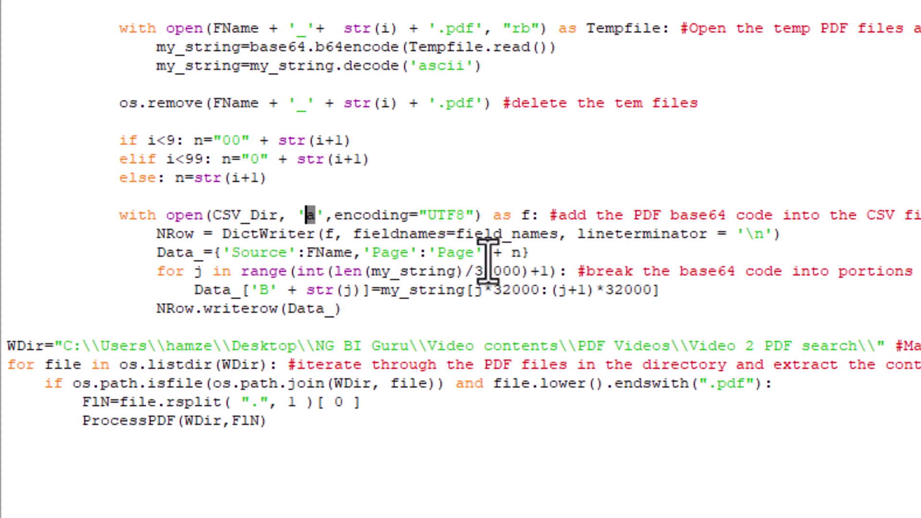
left_click_drag(156, 271, 383, 312)
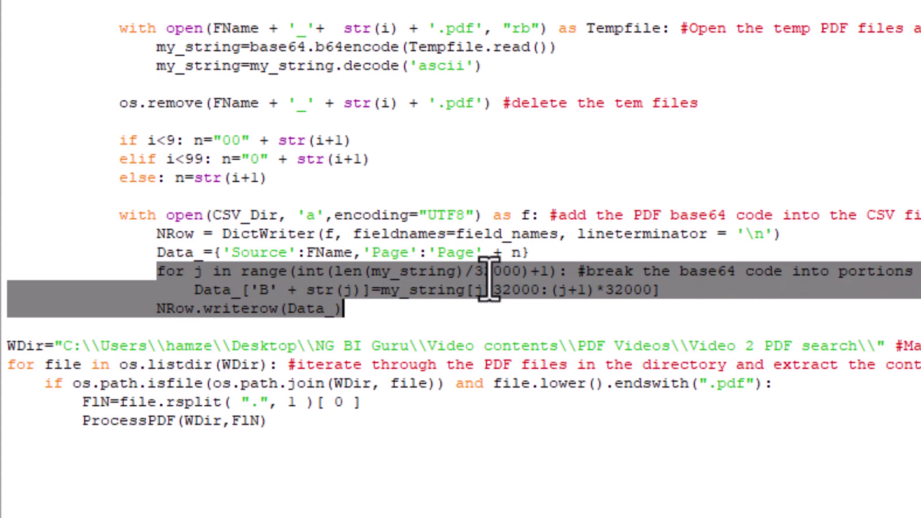
Review the function body as a whole, the WDir folder path with its double backslashes, and the loop calling ProcessPDF for each PDF
left_click_drag(96, 419, 10, 26)
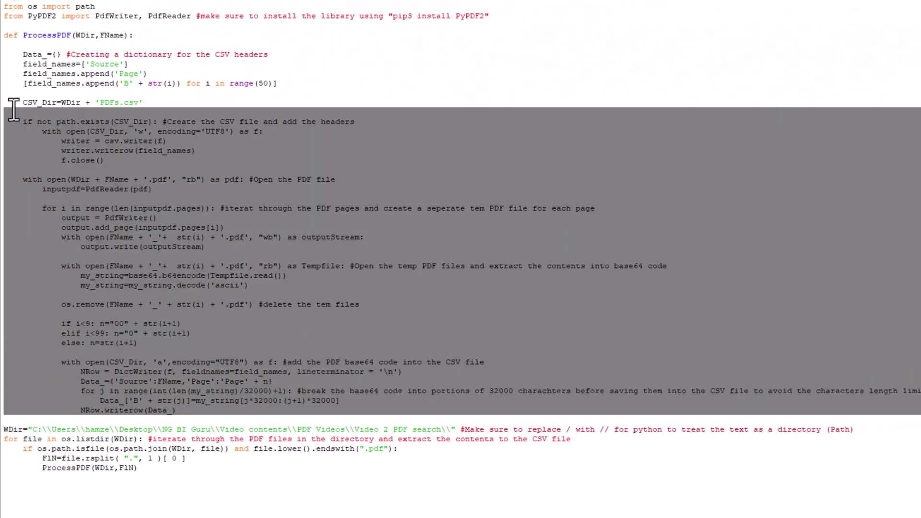
left_click(137, 468)
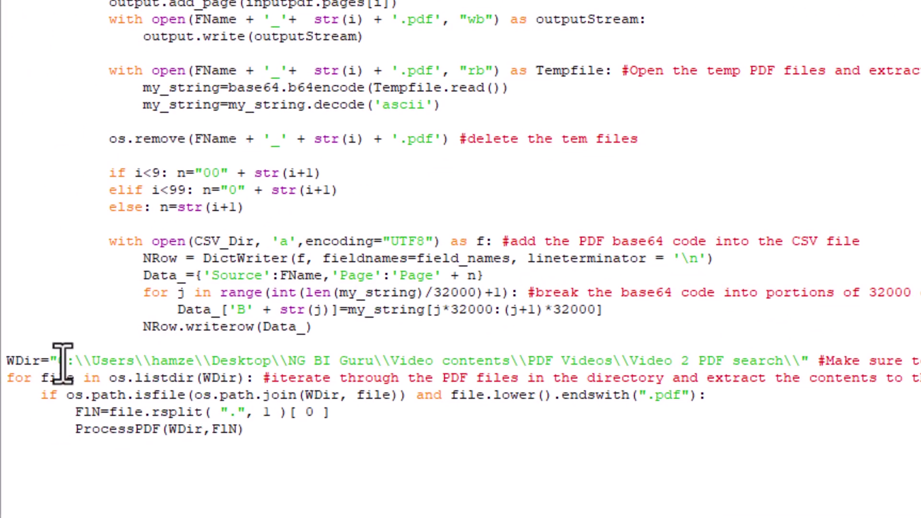
left_click_drag(58, 361, 807, 362)
left_click(806, 363)
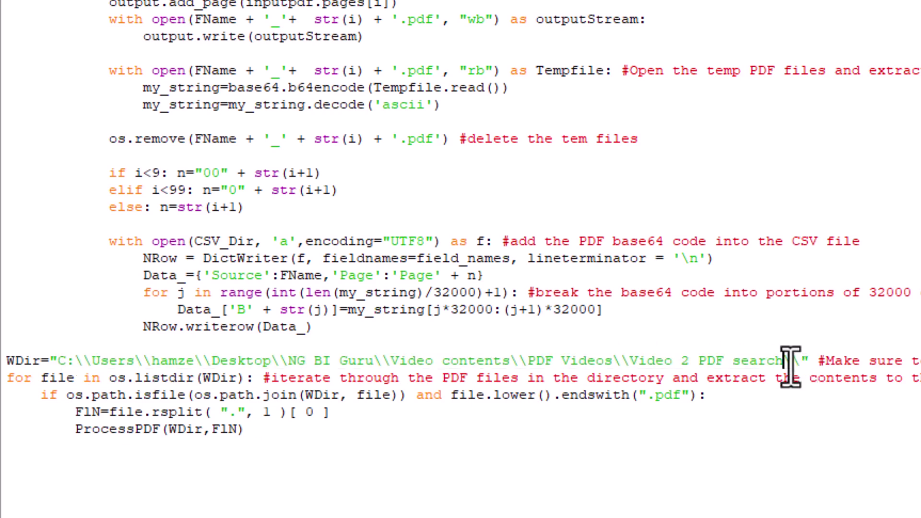
left_click_drag(784, 361, 800, 363)
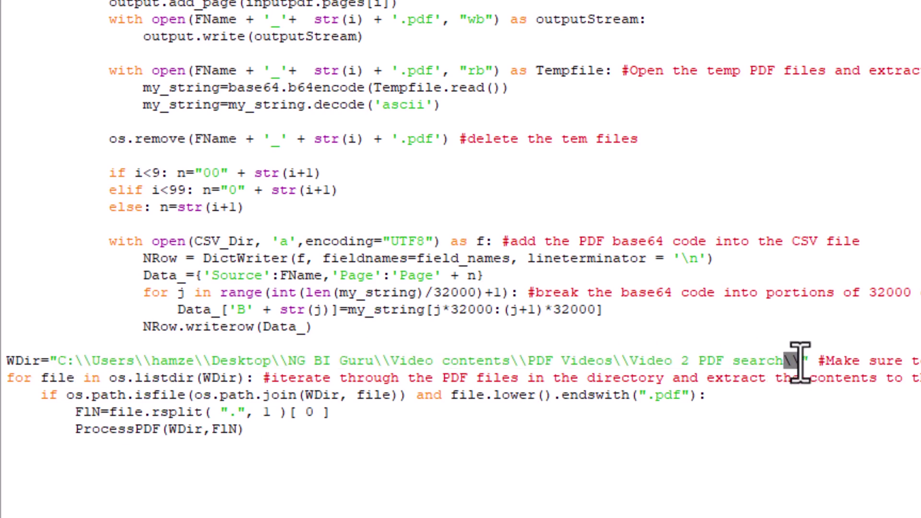
left_click(7, 377)
key("ctrl+shift+End")
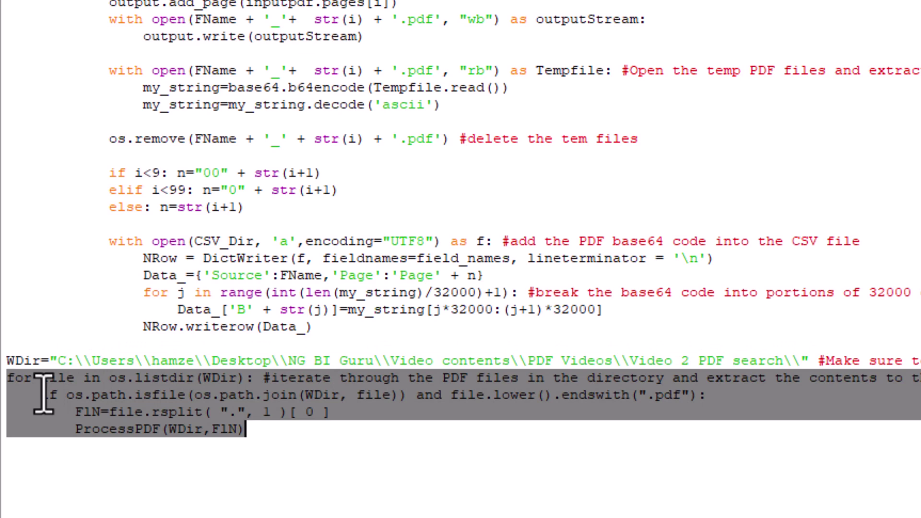
Run the PDF processor_V2.py script as a module
left_click(277, 445)
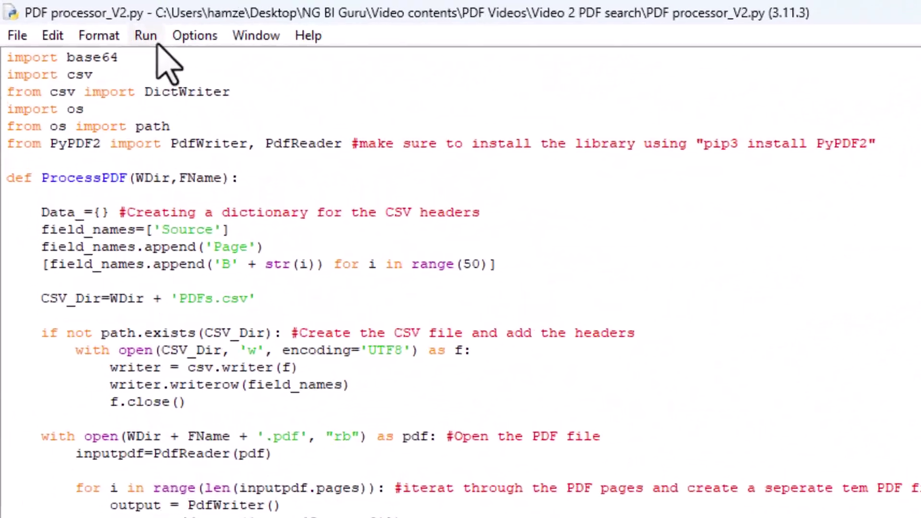
left_click(159, 39)
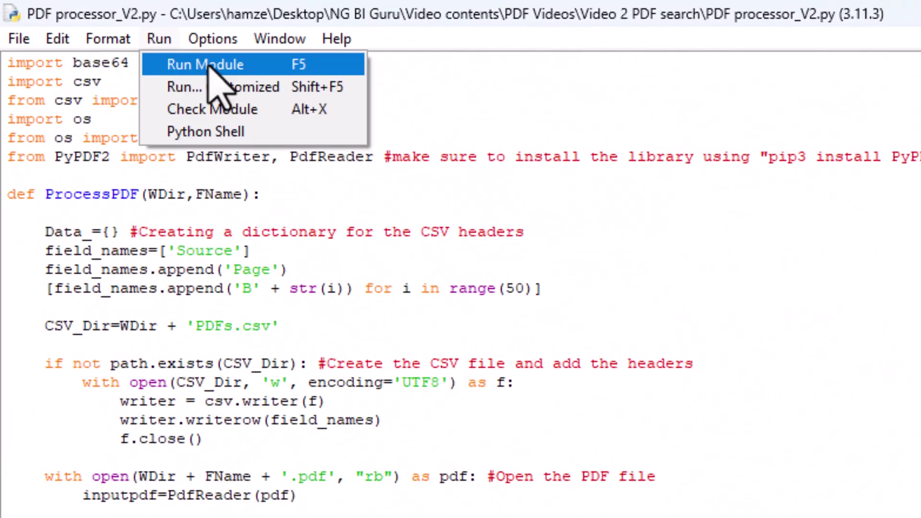
left_click(209, 67)
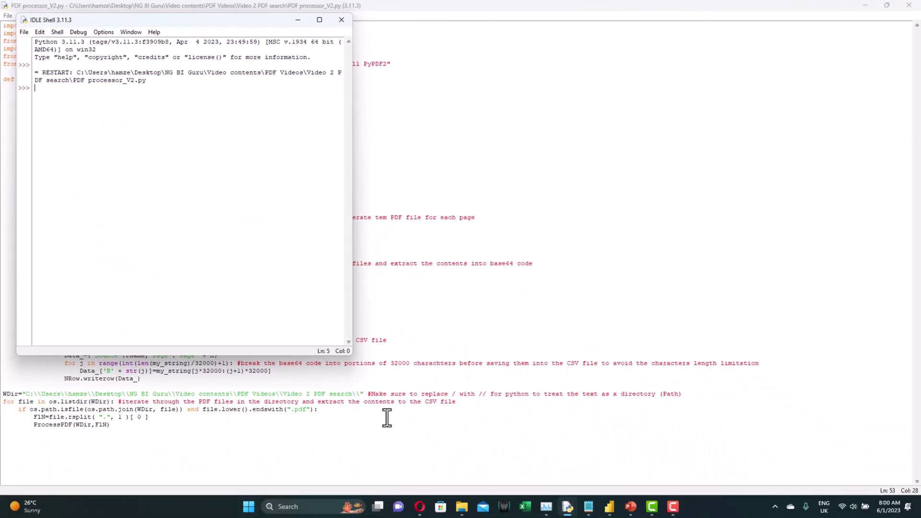
Open PDFs.csv from the Video 2 PDF search folder in Excel and look through its Source, Page and base64 columns
left_click(460, 508)
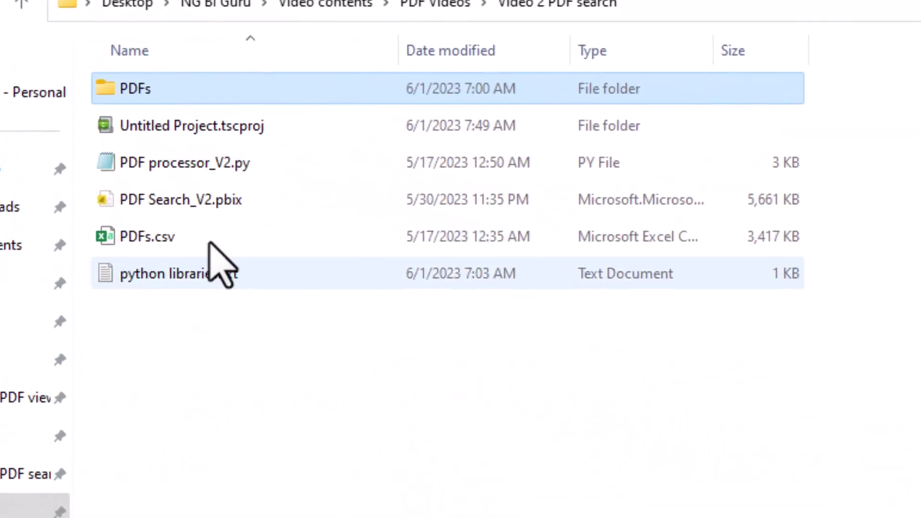
double_click(213, 243)
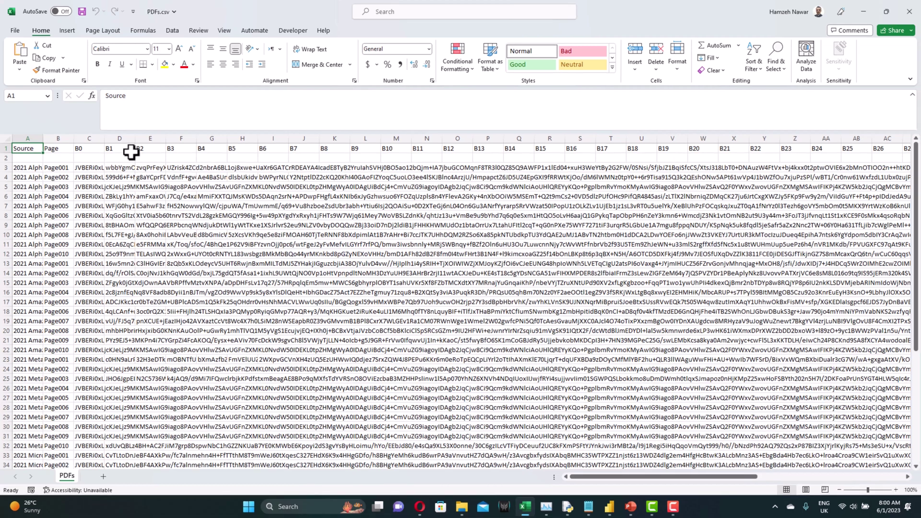
scroll(137, 251, "down", 7)
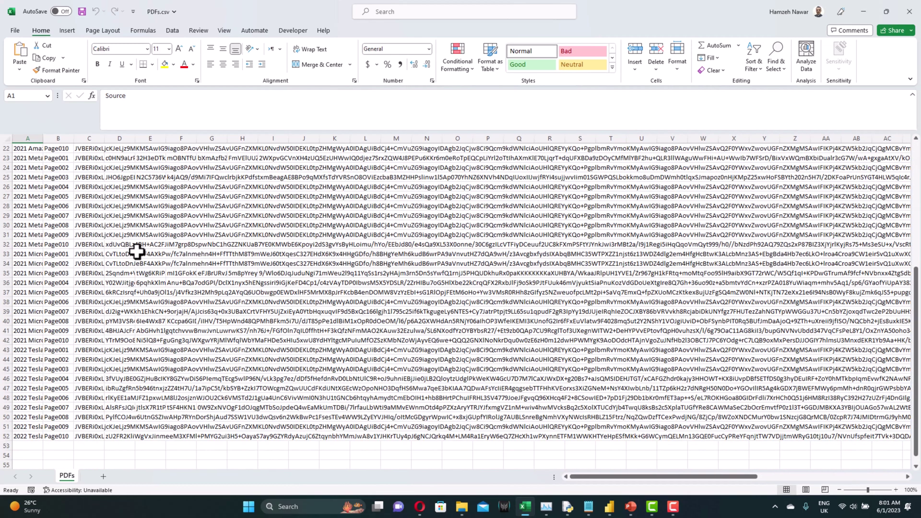
scroll(136, 251, "up", 7)
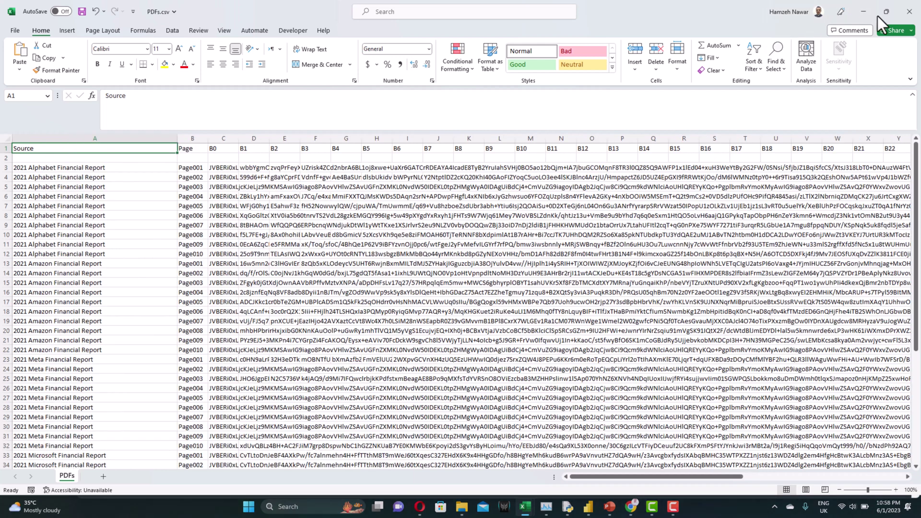
Close PDFs.csv in Excel, switch to Power BI, and bring PDFs.csv from the Video 2 PDF search folder into Power Query for transformation
left_click(910, 11)
left_click(476, 267)
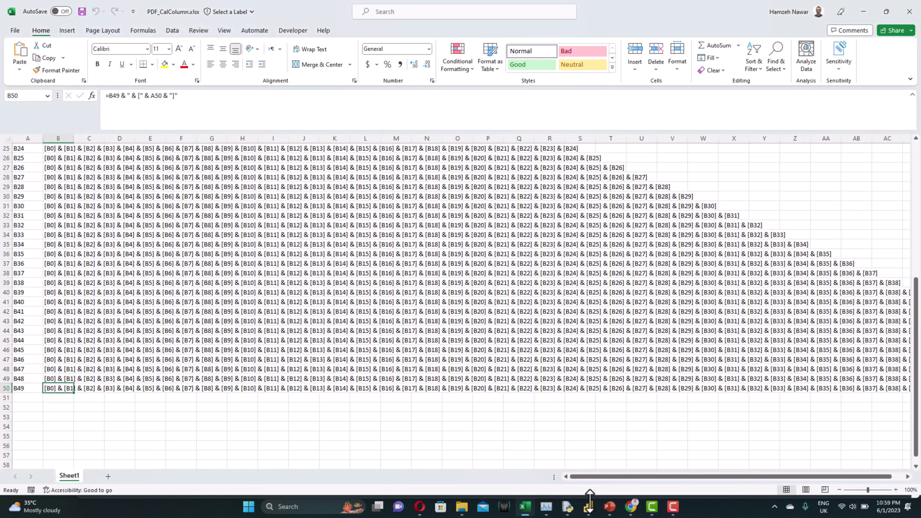
mouse_move(598, 508)
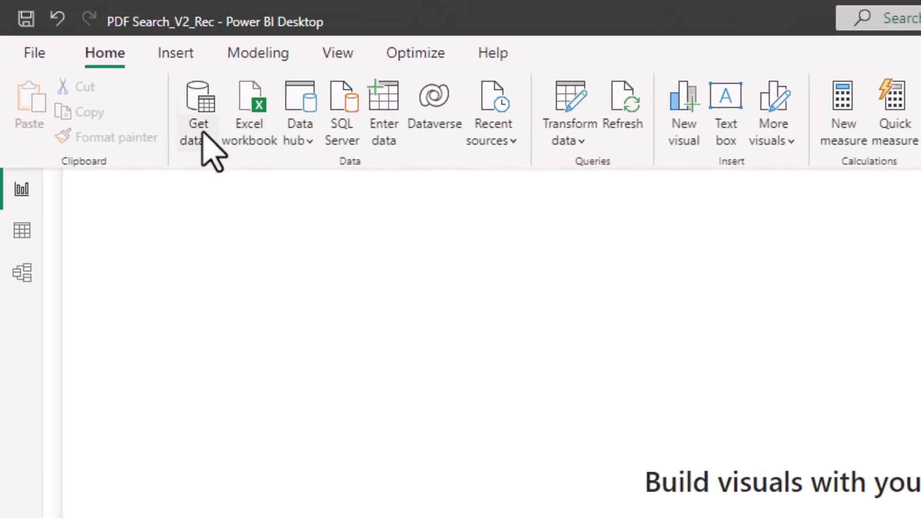
left_click(139, 79)
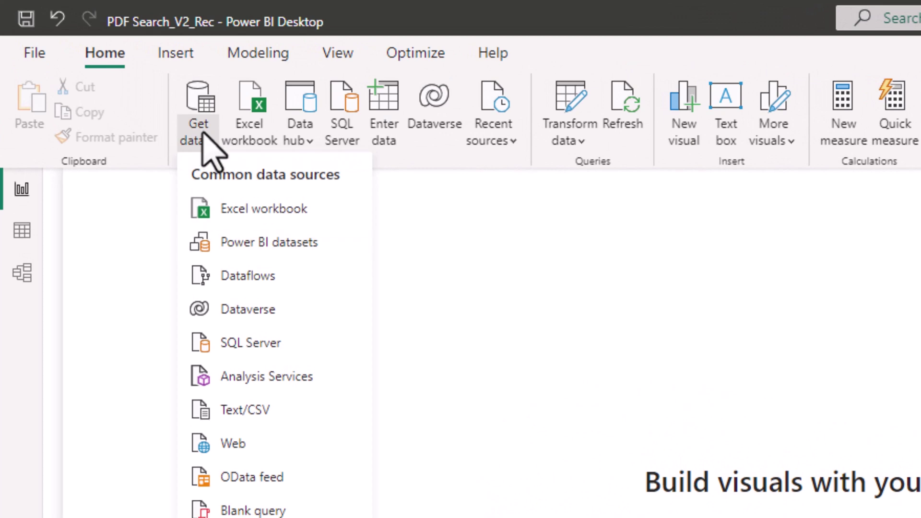
left_click(284, 412)
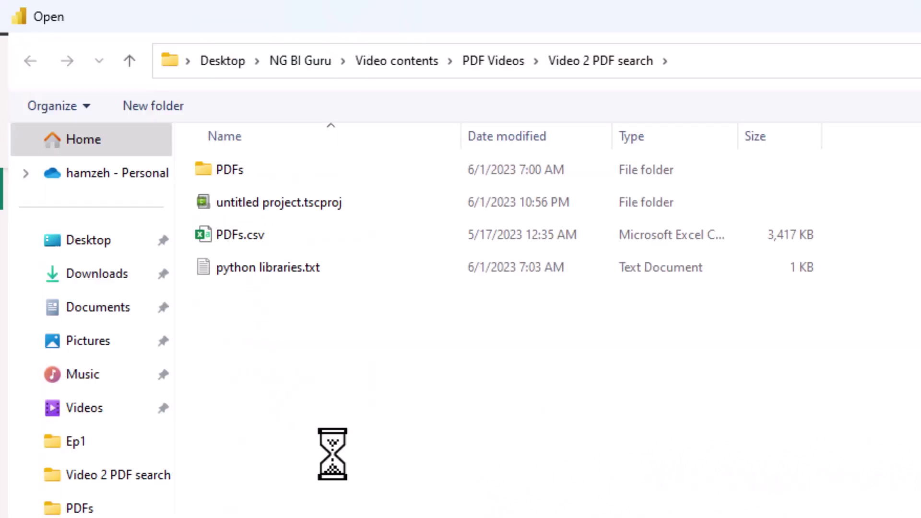
double_click(270, 237)
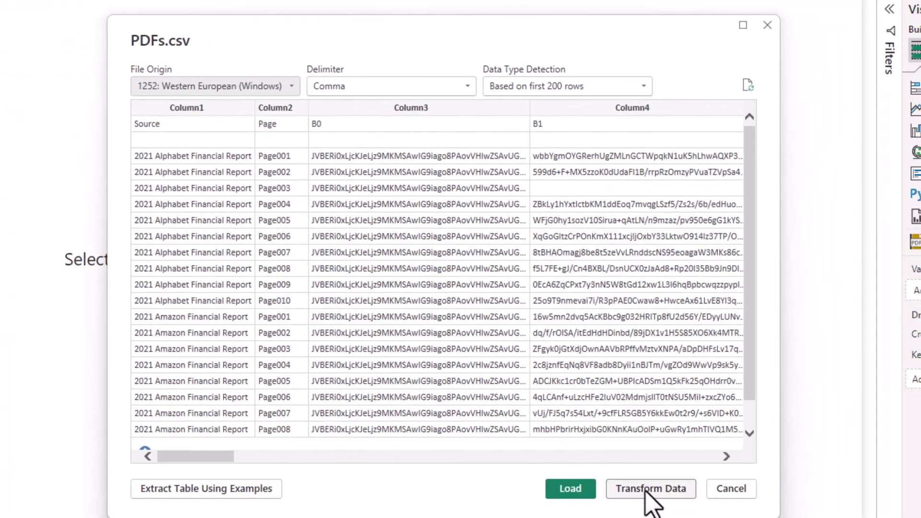
left_click(648, 488)
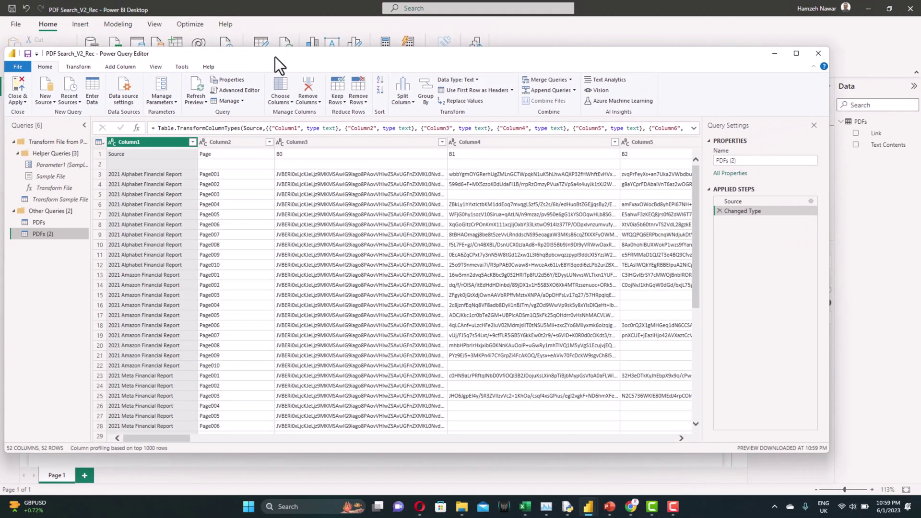
left_click_drag(275, 56, 309, 64)
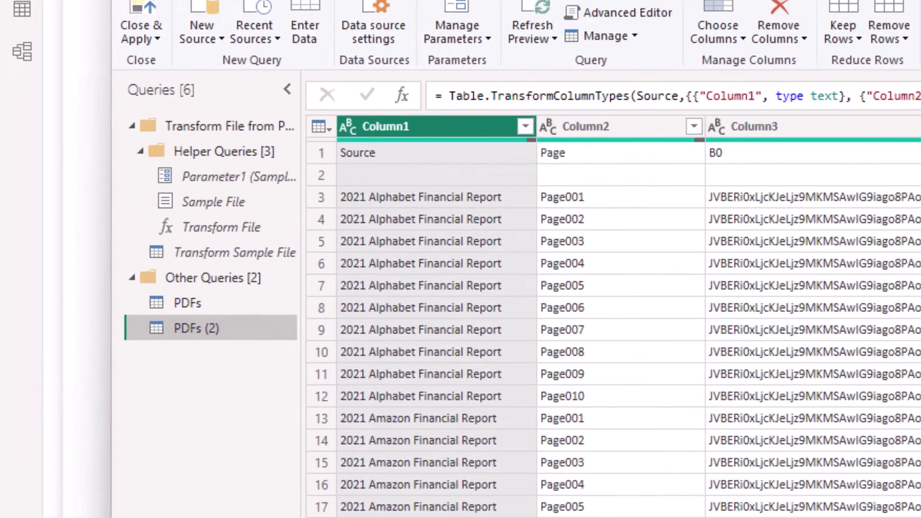
Rename the PDFs (2) query as PDFs_Contents
left_click(86, 239)
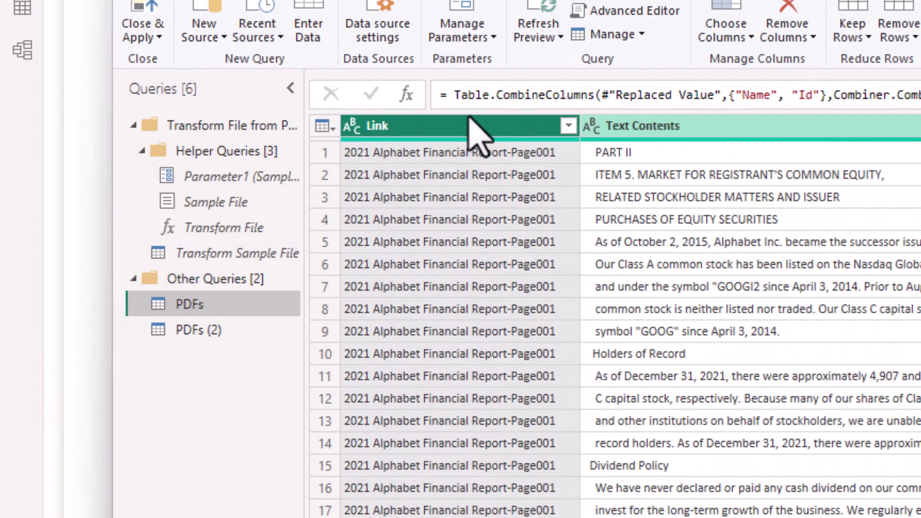
left_click(228, 336)
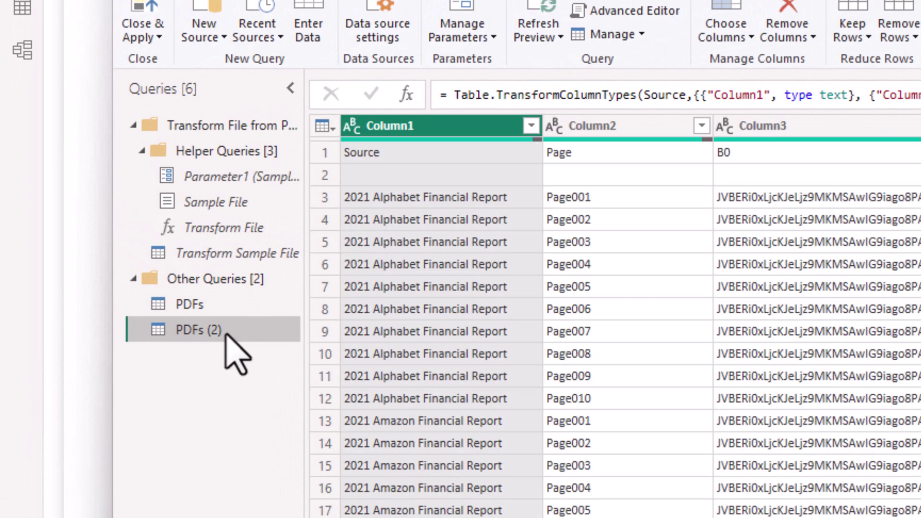
double_click(227, 336)
left_click(231, 336)
key("BackSpace")
key("BackSpace")
key("BackSpace")
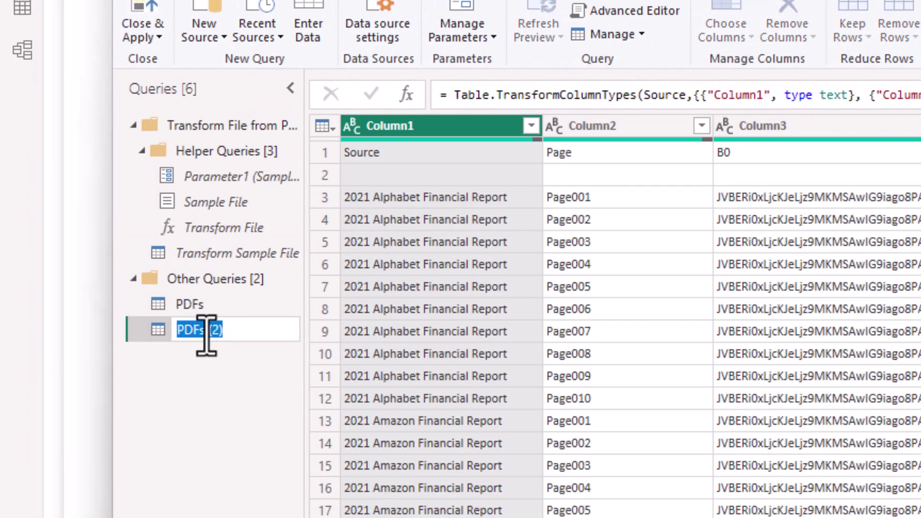
type("Contents")
key("Return")
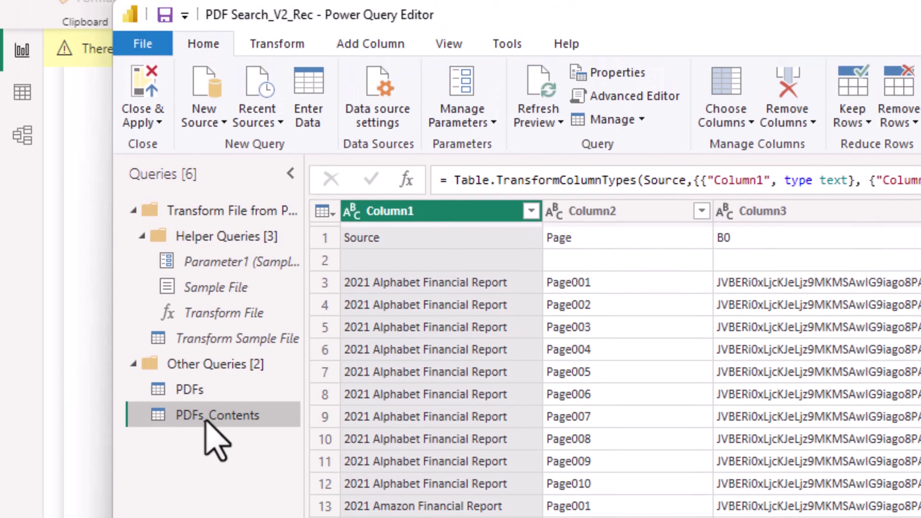
Promote the first row of PDFs_Contents to headers and filter the blank rows out of the Source column
left_click(278, 190)
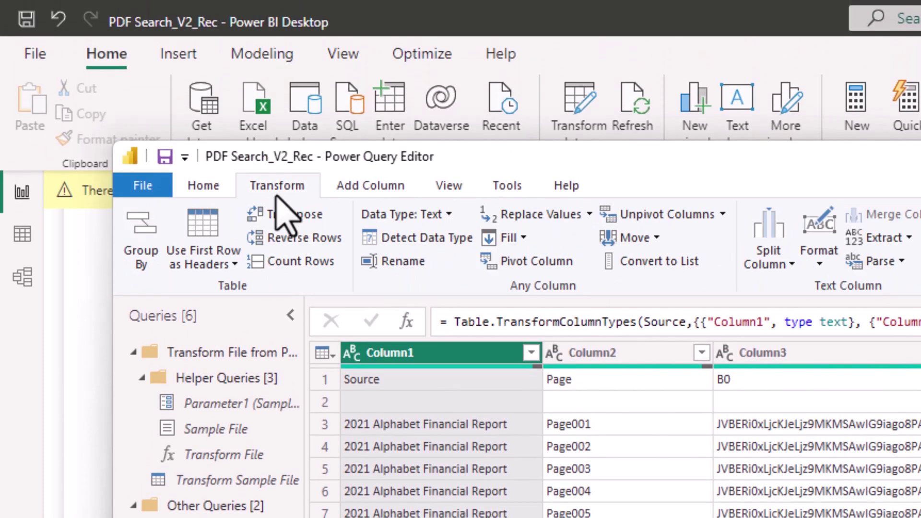
left_click(202, 224)
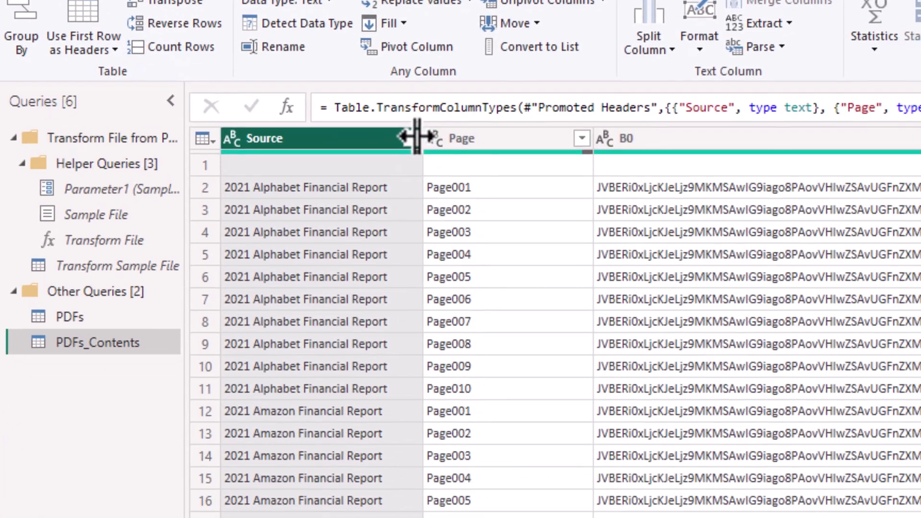
left_click(411, 138)
left_click(110, 385)
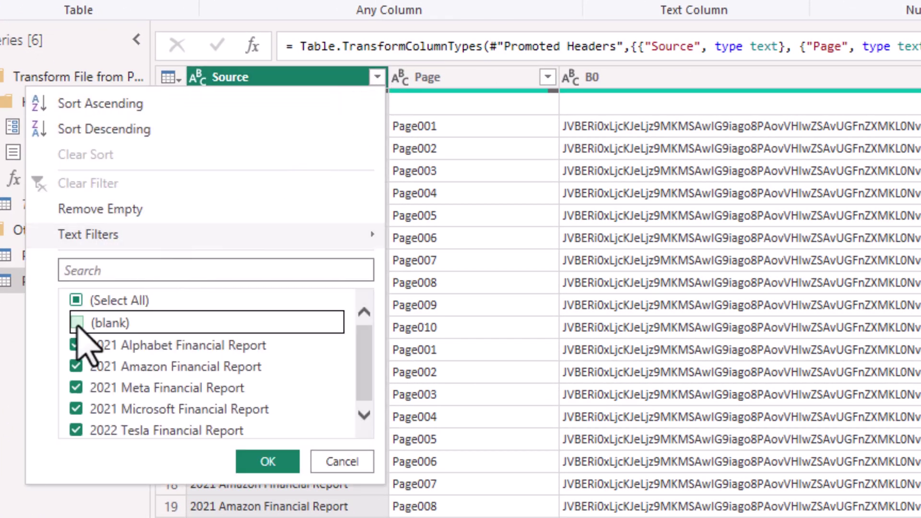
key("Return")
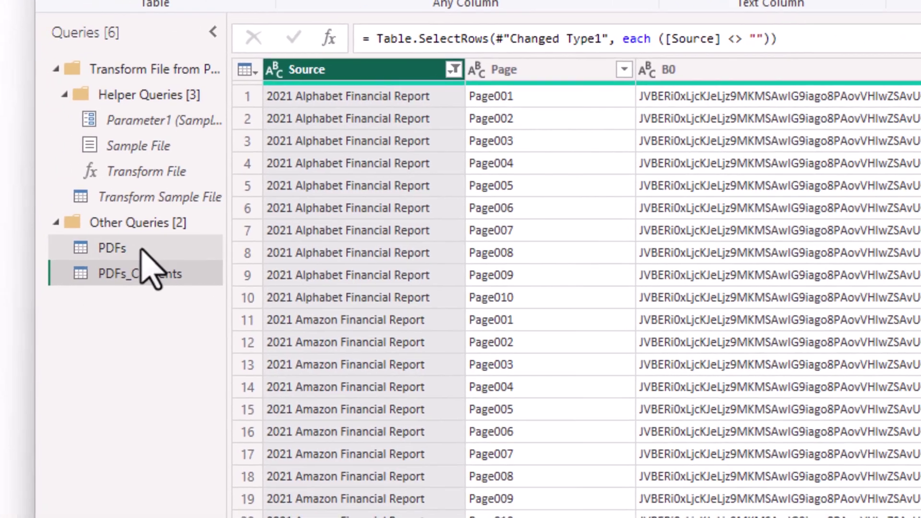
Compare with the Link column of the PDFs query, and duplicate the Source and Page columns in PDFs_Contents
left_click(65, 256)
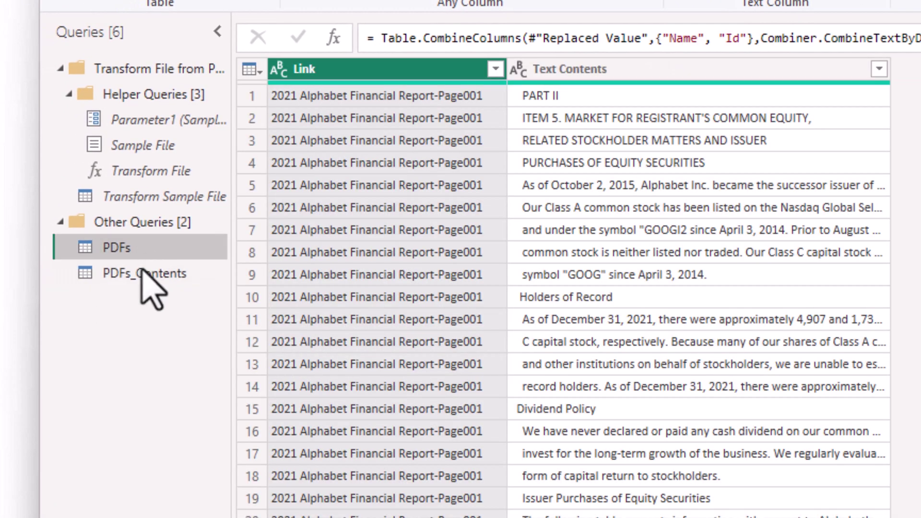
left_click(140, 279)
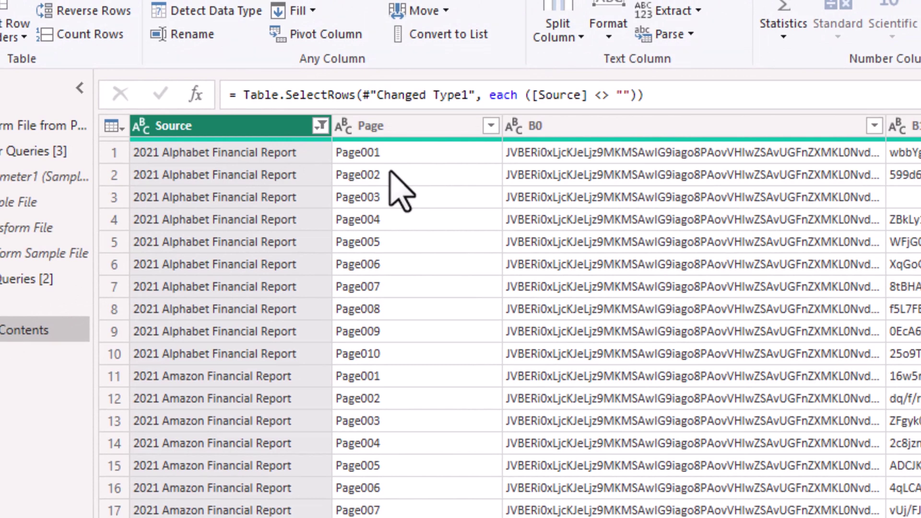
right_click(226, 128)
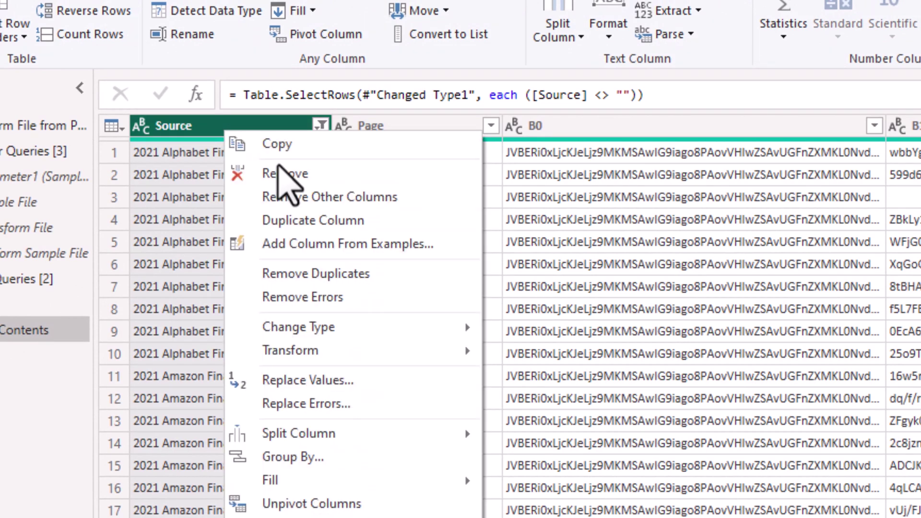
left_click(377, 222)
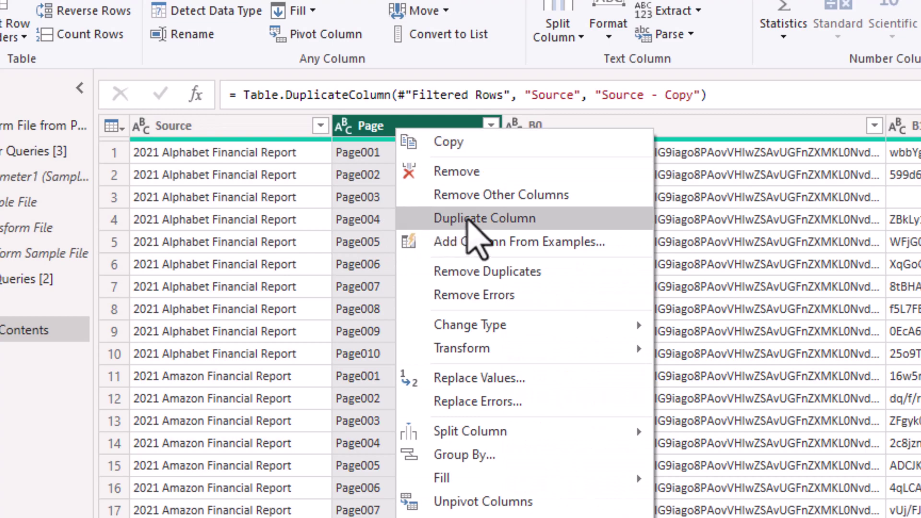
left_click(485, 218)
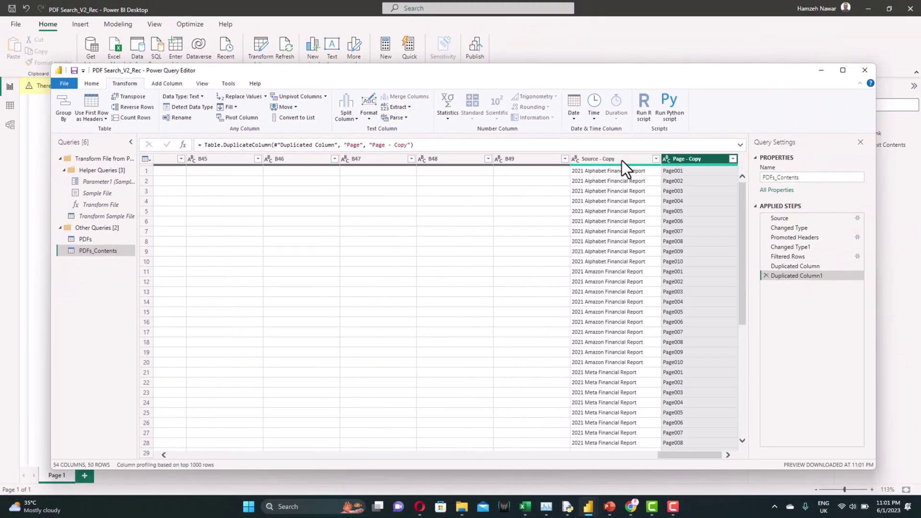
Merge the Source - Copy and Page - Copy columns with a custom "-" separator into a column named link
left_click(622, 161)
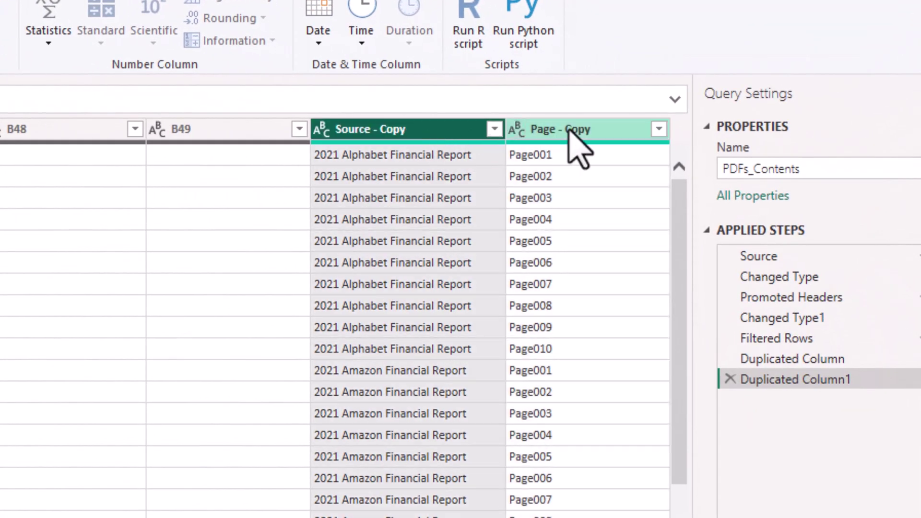
left_click(570, 131, "ctrl")
right_click(570, 131)
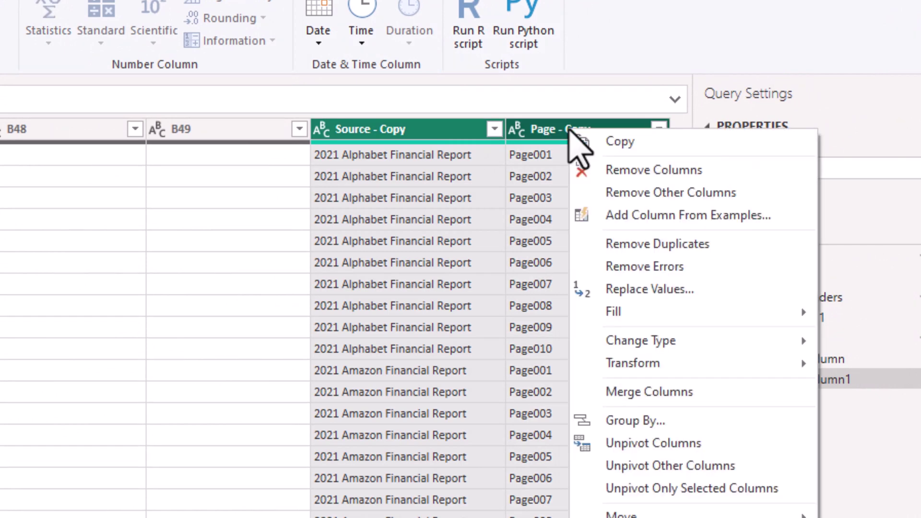
left_click(664, 392)
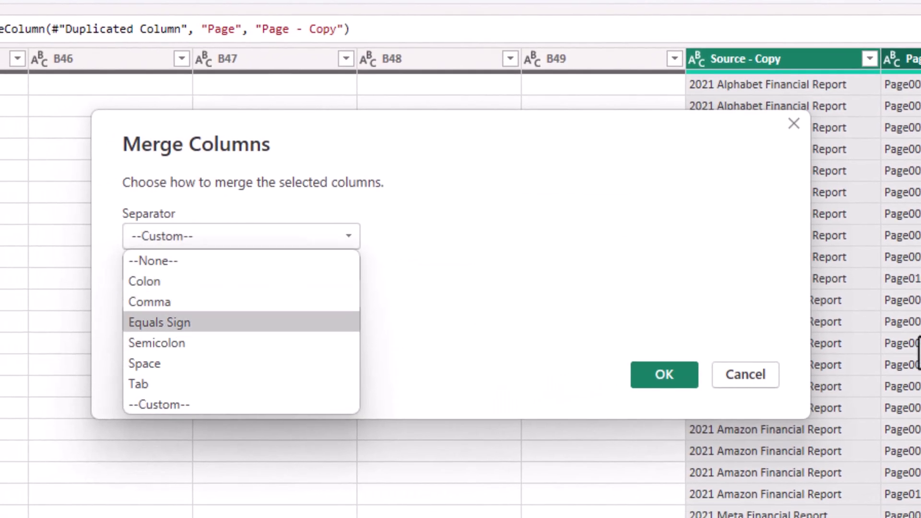
left_click(160, 404)
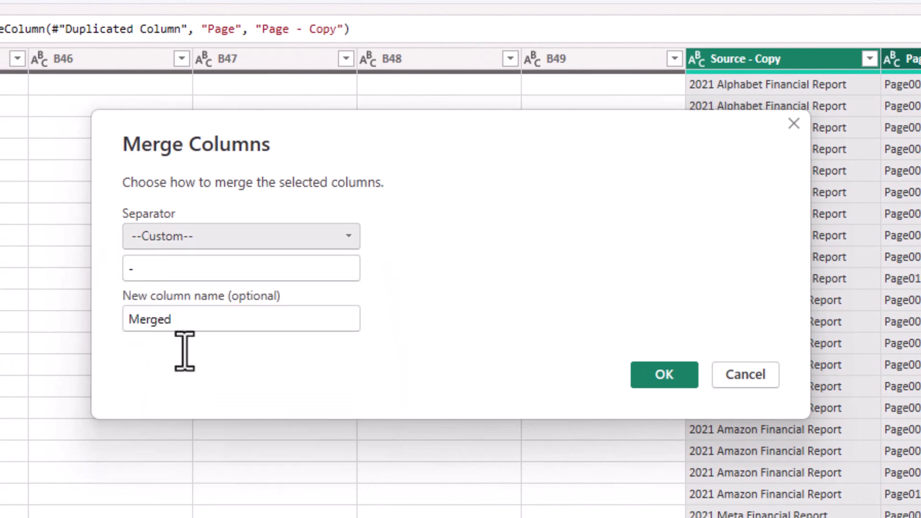
key("Tab")
key("Tab")
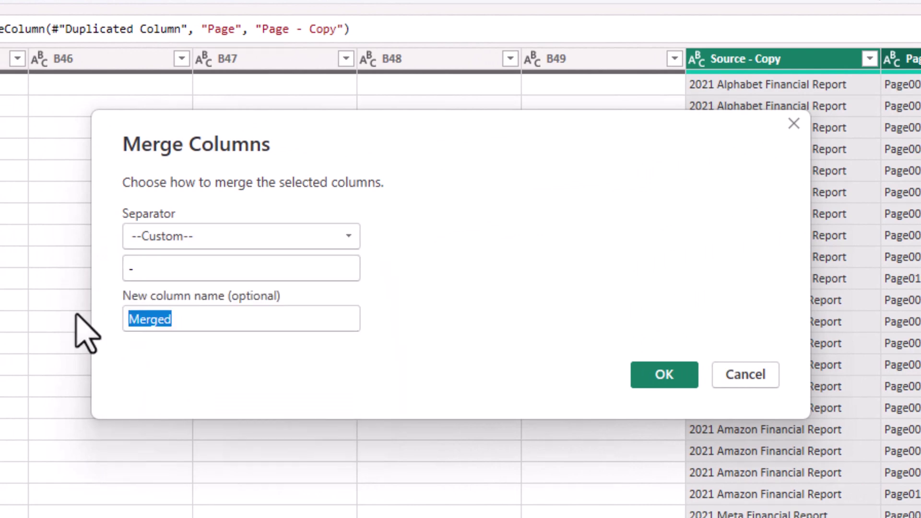
type("link")
key("Return")
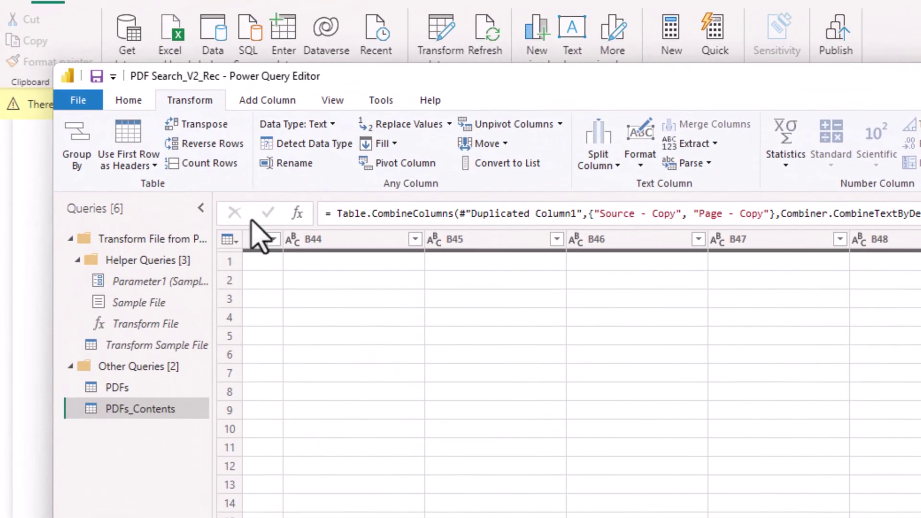
Apply the query changes, close Power Query Editor, and look through the B fields of the PDFs_Contents table
left_click(135, 101)
left_click(78, 165)
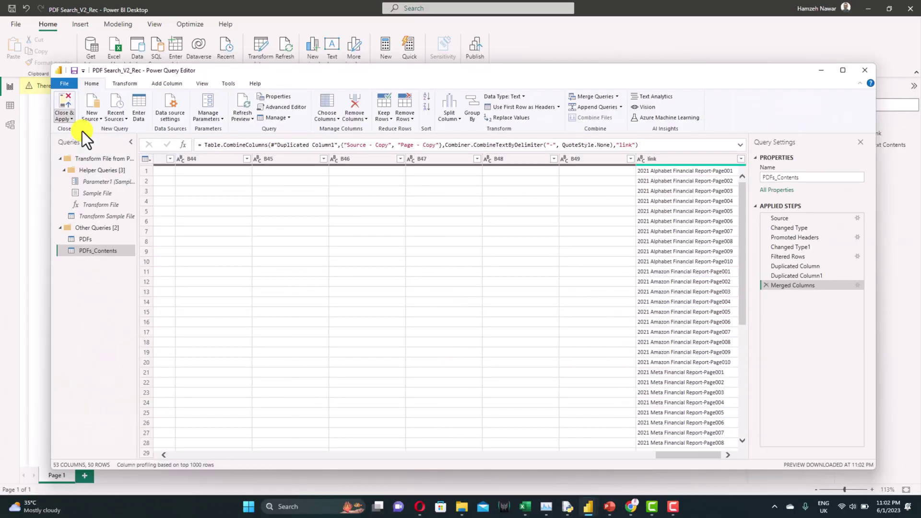
left_click(113, 186)
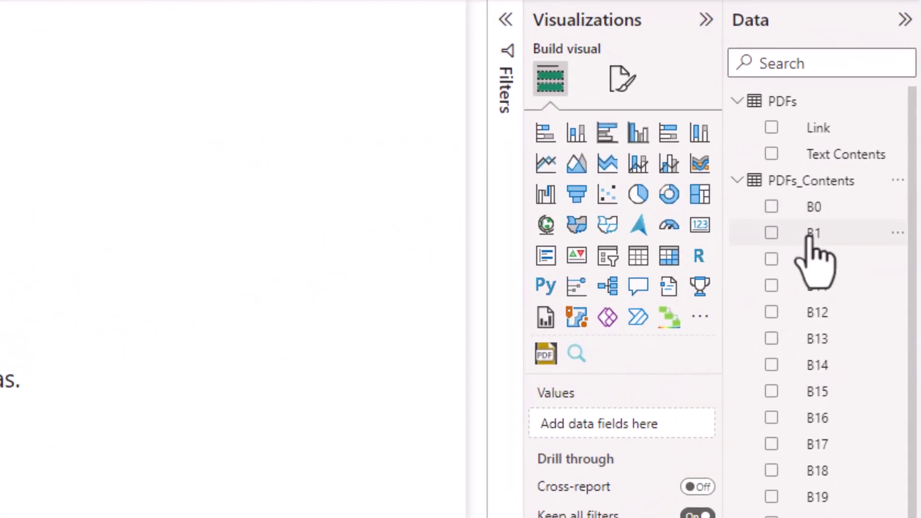
scroll(811, 237, "down", 10)
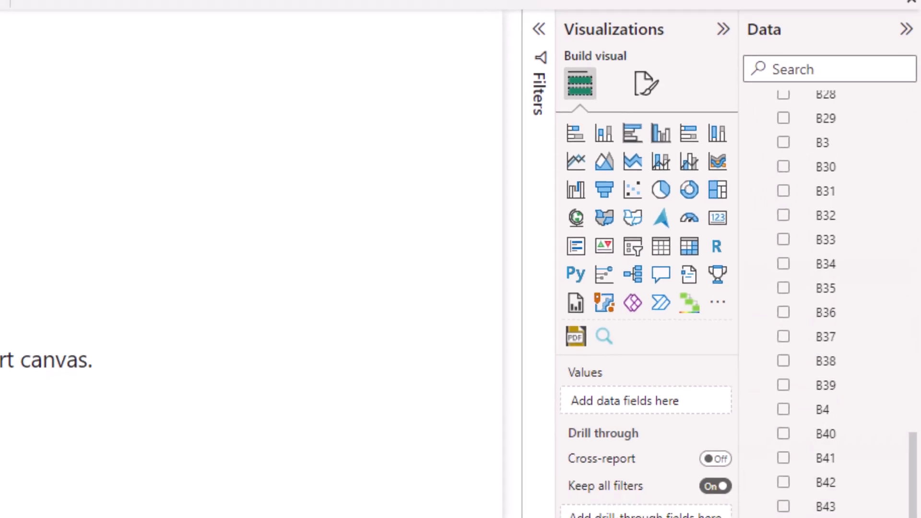
scroll(872, 468, "up", 10)
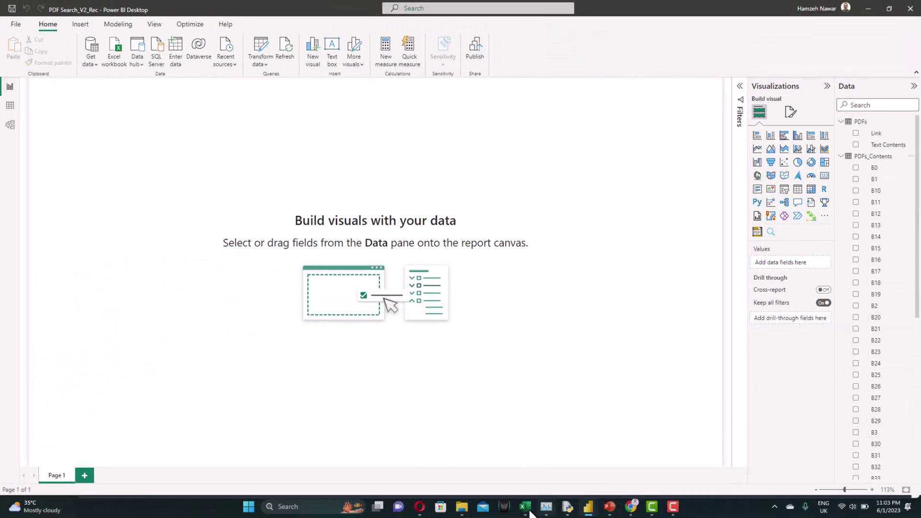
Switch to PDF_CalColumn.xlsx in Excel and copy the concatenation expression in cell B50, which joins [B0] through [B49]
left_click(526, 509)
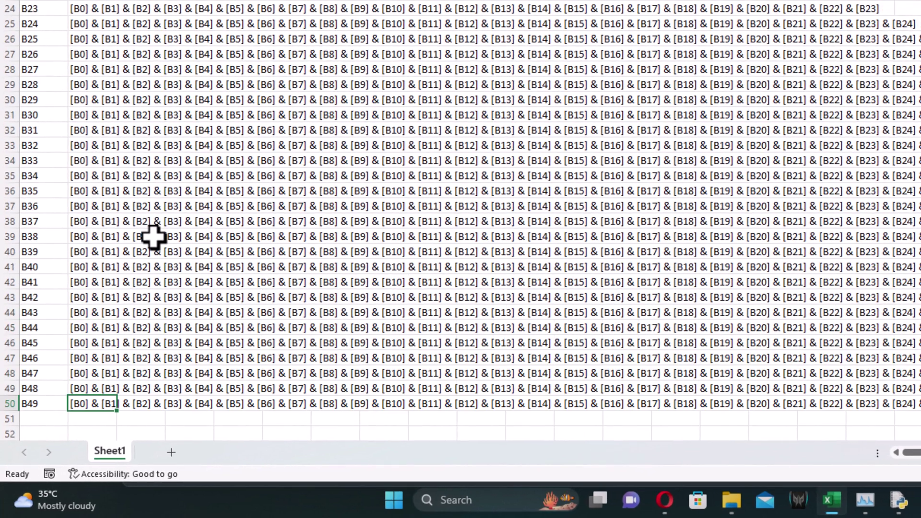
scroll(152, 237, "up", 4)
scroll(152, 237, "up", 2)
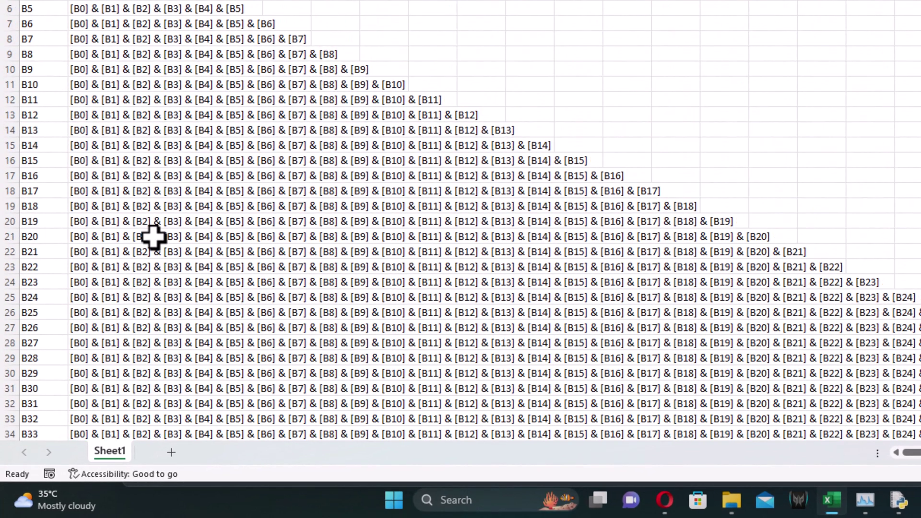
scroll(154, 238, "down", 9)
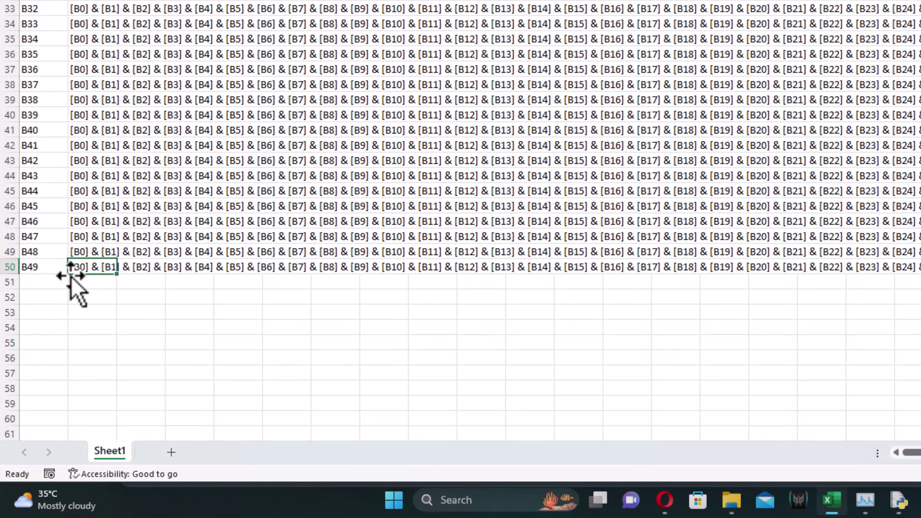
key("ctrl+c")
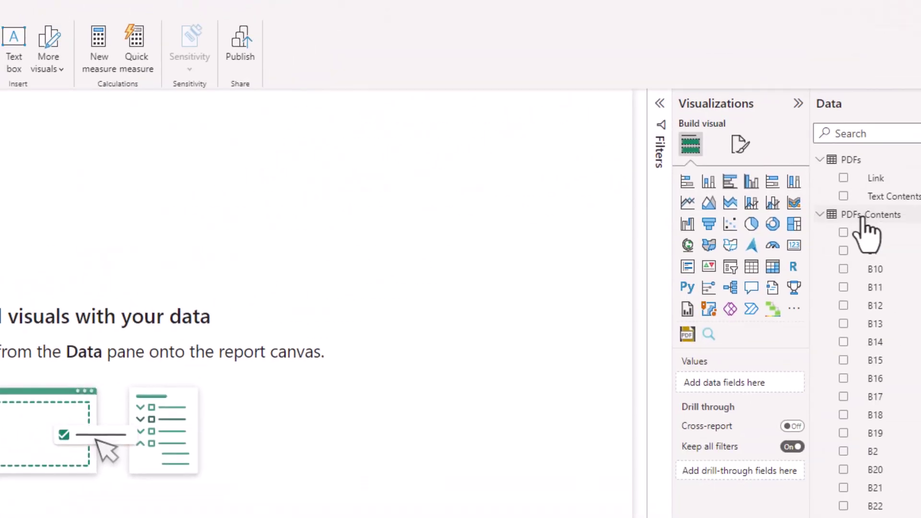
Create a calculated column named PDFs Contents in the PDFs_Contents table, using the copied expression that concatenates [B0] through [B49]
right_click(862, 219)
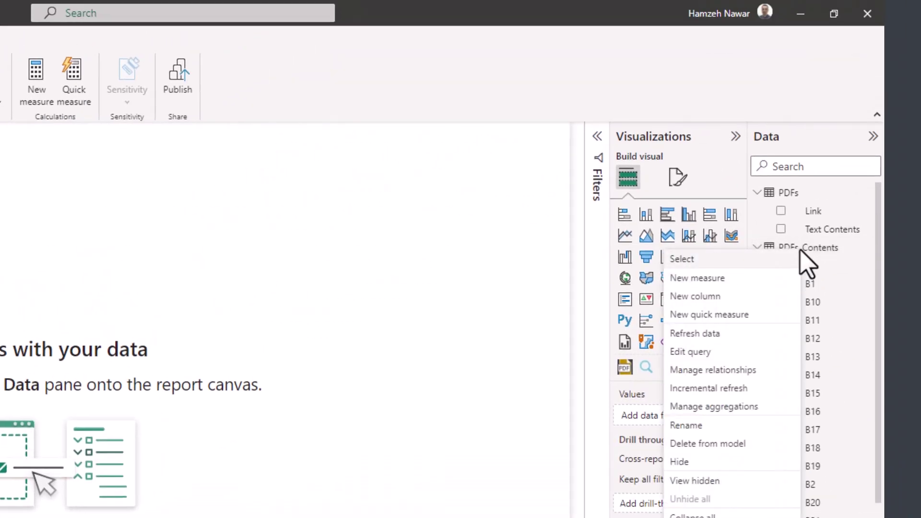
left_click(720, 299)
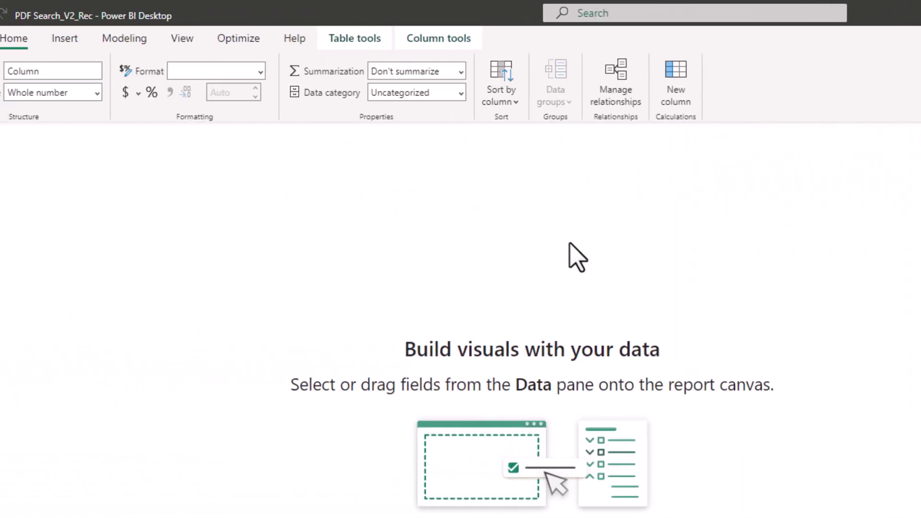
type("1")
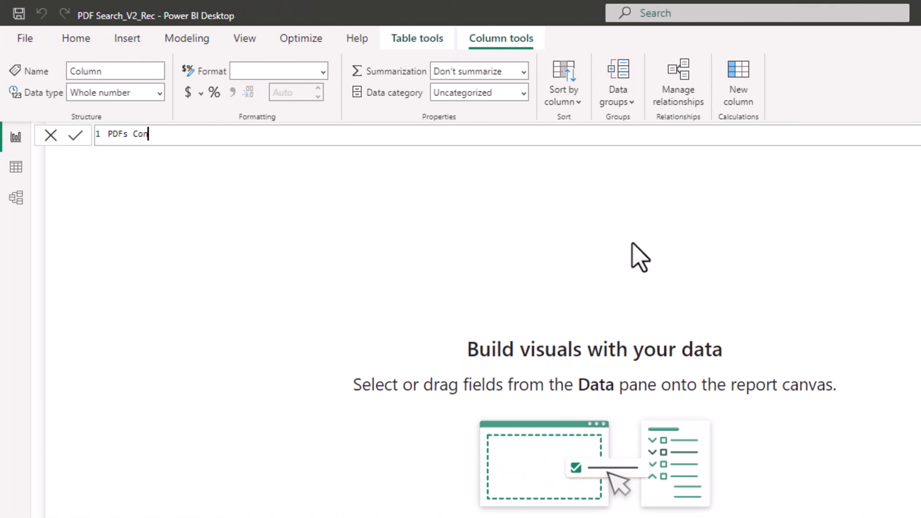
type("PDFs Conte")
key("ctrl+v")
key("Return")
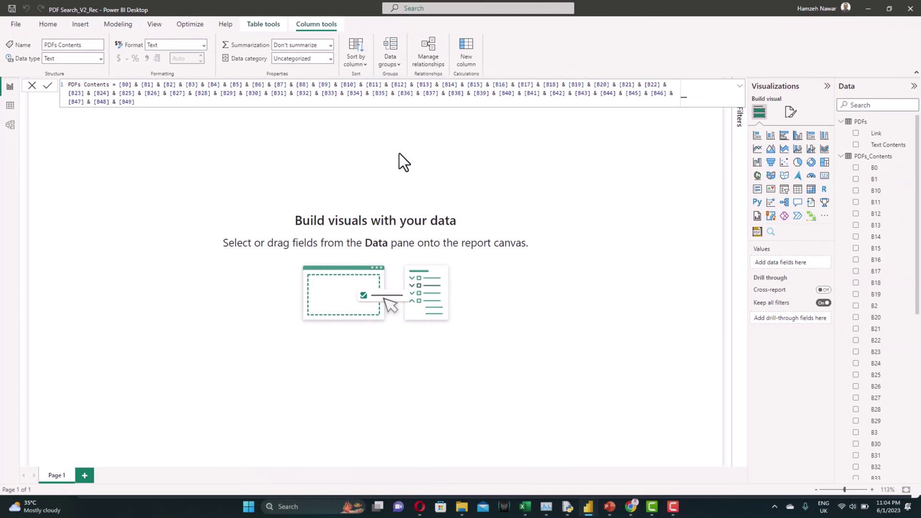
In the data model, set the cross filter direction of the PDFs to PDFs_Contents relationship to Both
left_click(10, 126)
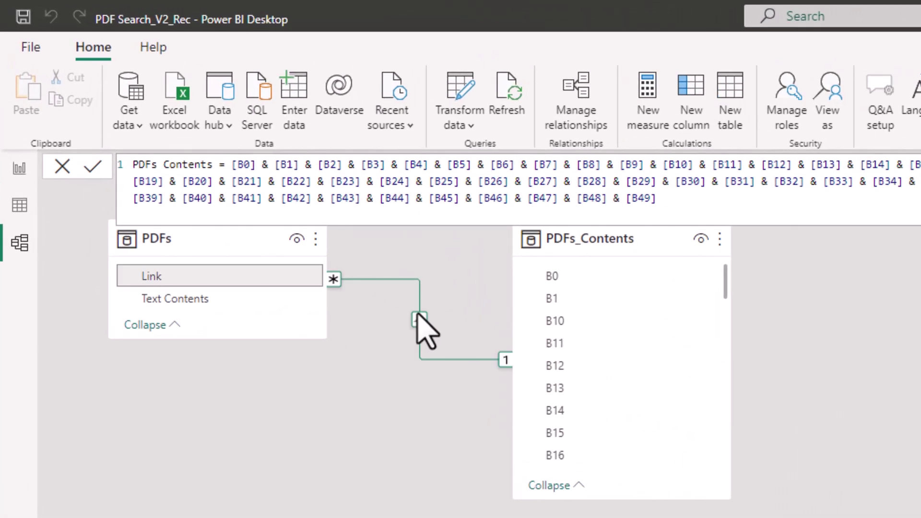
left_click(468, 371)
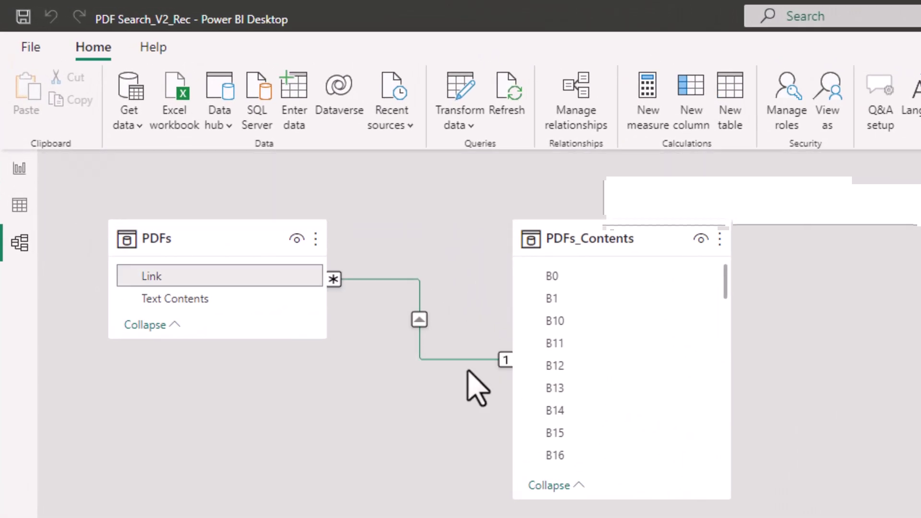
double_click(470, 358)
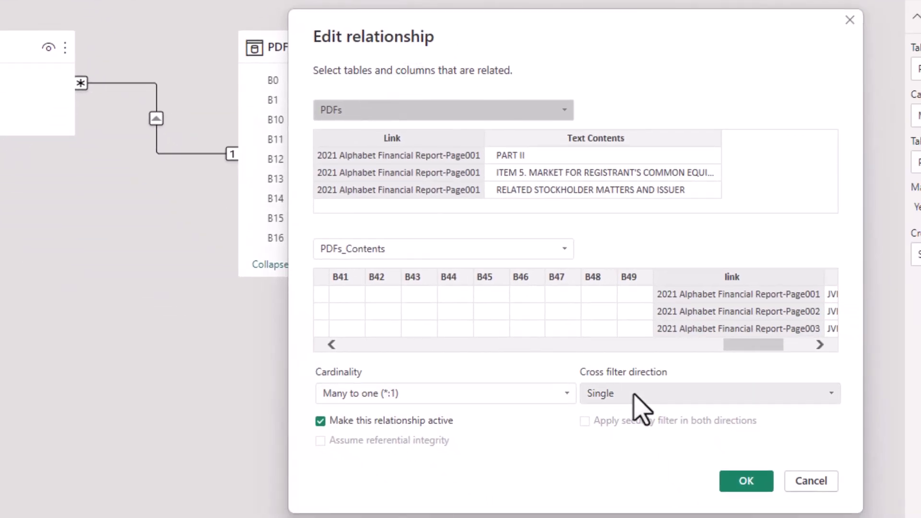
left_click(634, 394)
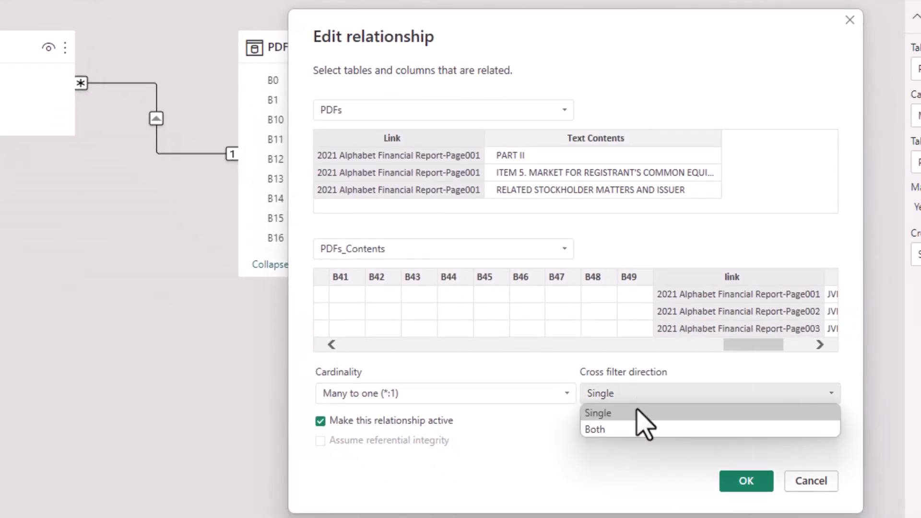
left_click(634, 429)
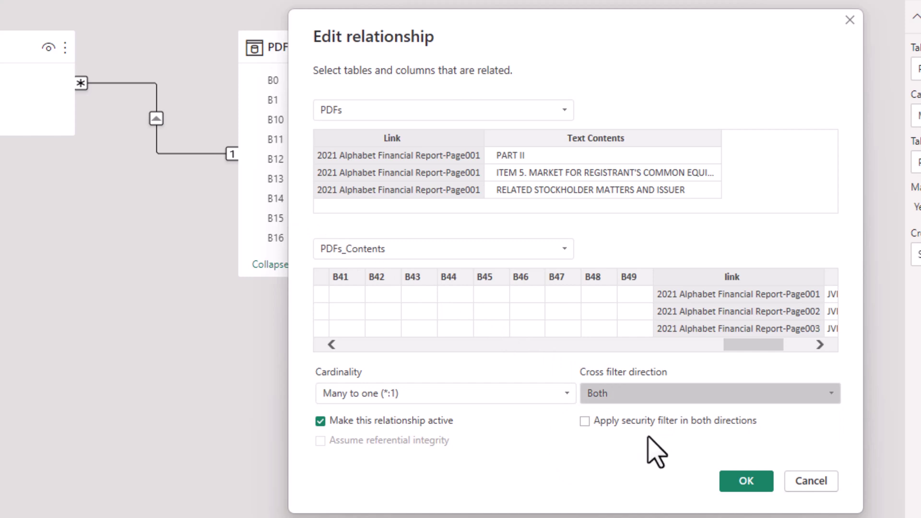
left_click(739, 483)
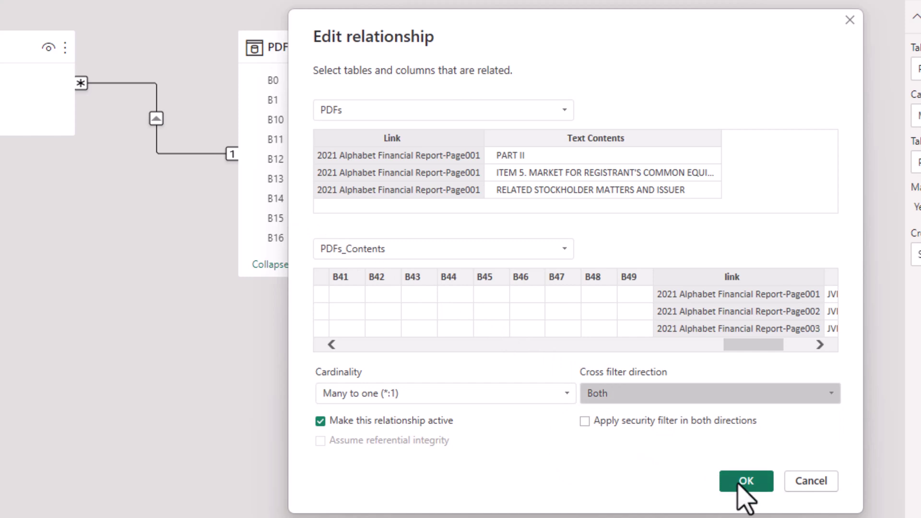
left_click(739, 482)
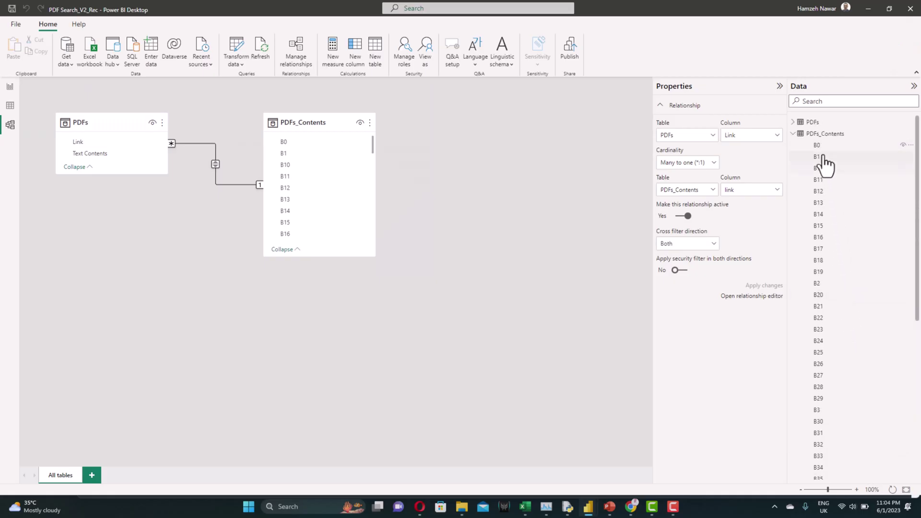
Hide all the B0 to B49 fields of the PDFs_Contents table and return to the report page
left_click(821, 147)
scroll(838, 300, "down", 6)
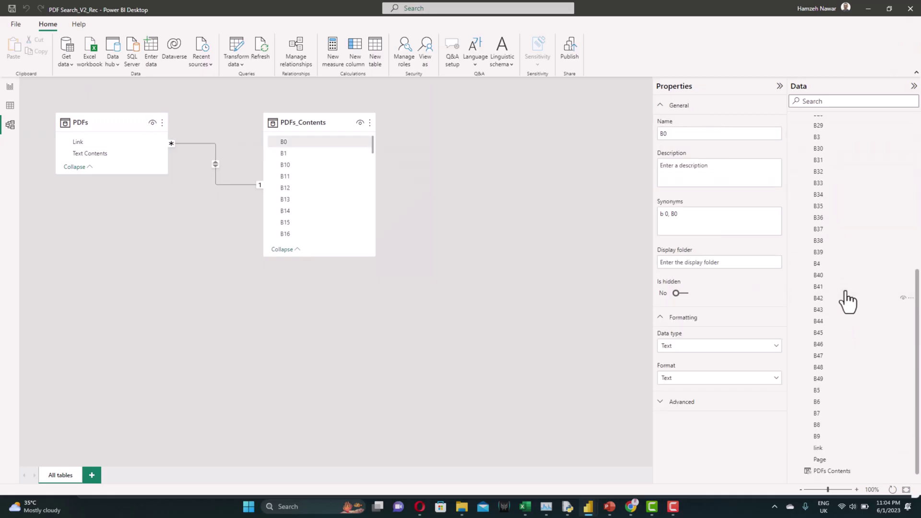
key("ctrl+a")
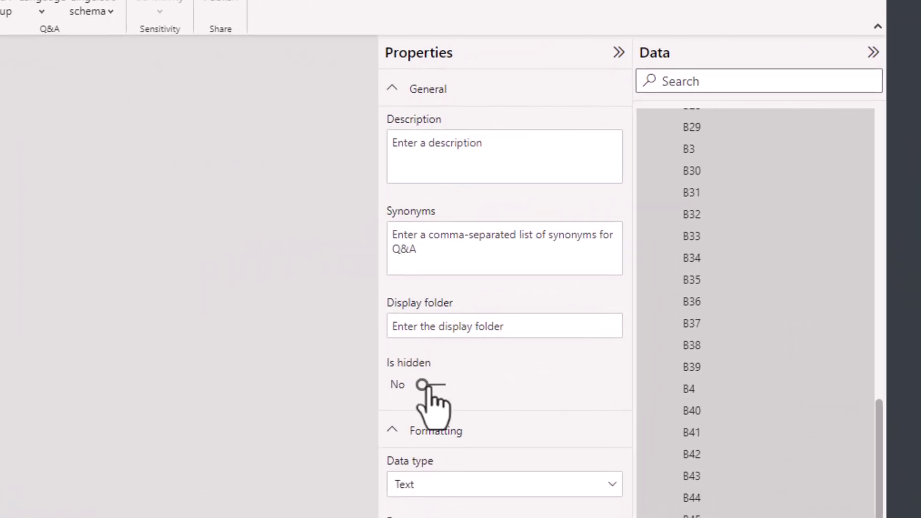
left_click(455, 372)
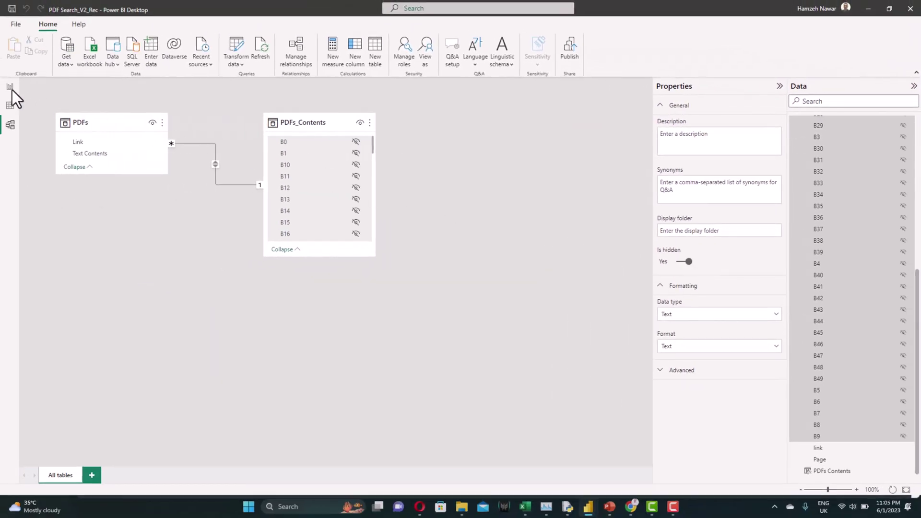
left_click(10, 87)
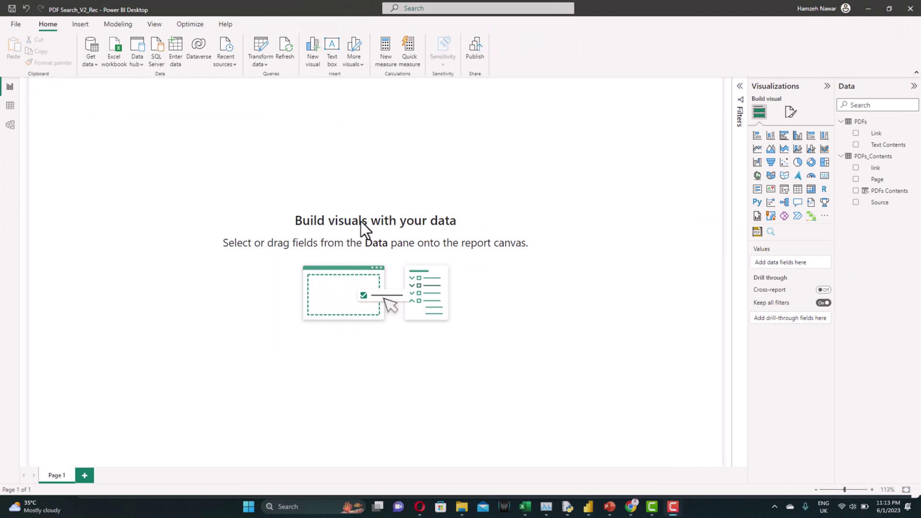
Search the Power BI visuals store for pdf, add the Pdf Viewer visual, and return to the store's list
left_click(825, 216)
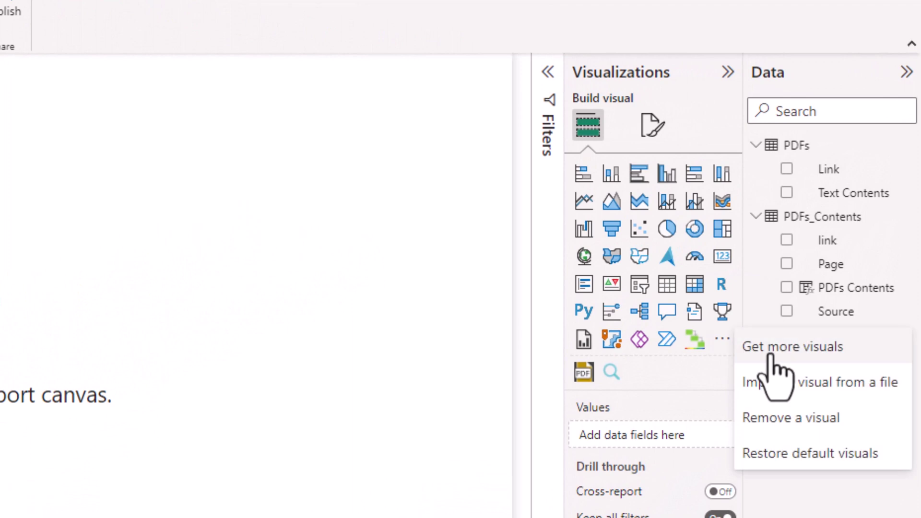
left_click(771, 355)
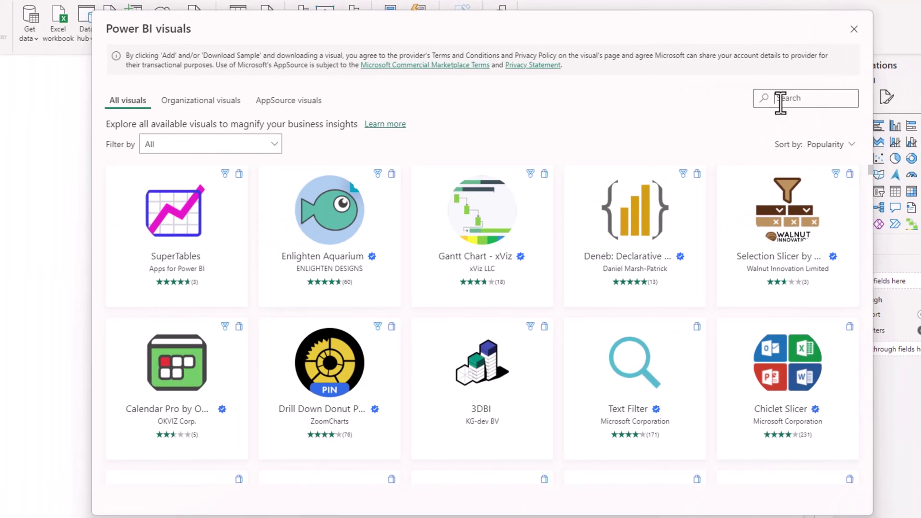
left_click(781, 98)
type("pdf")
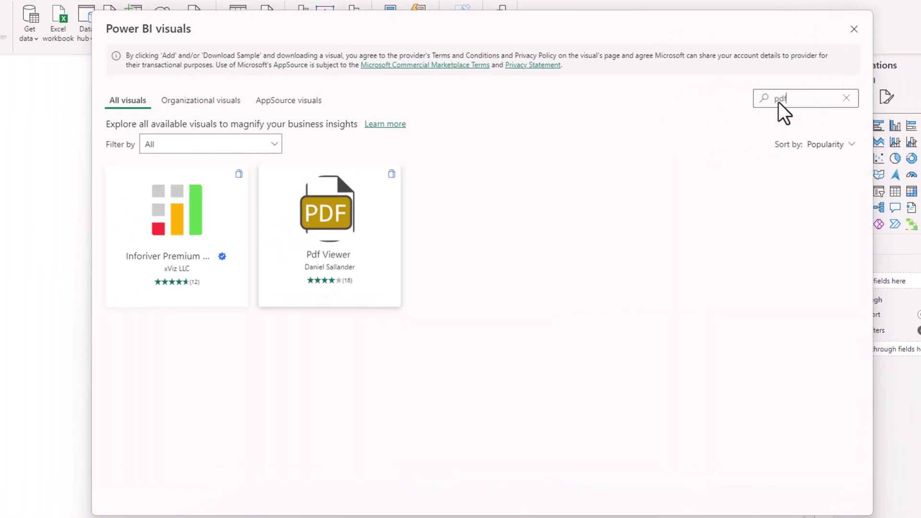
left_click(337, 238)
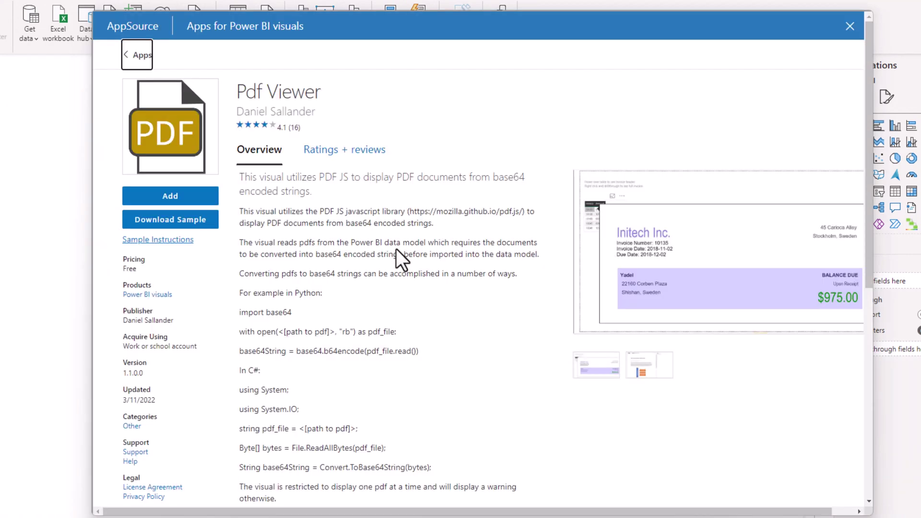
left_click(170, 198)
left_click(138, 56)
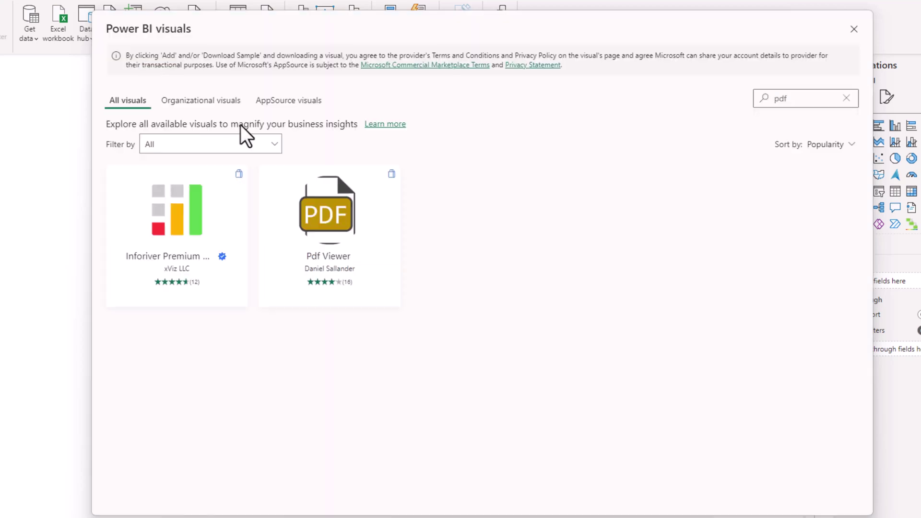
Search the visuals store for search and add Microsoft's Text Filter visual to the report
left_click(847, 98)
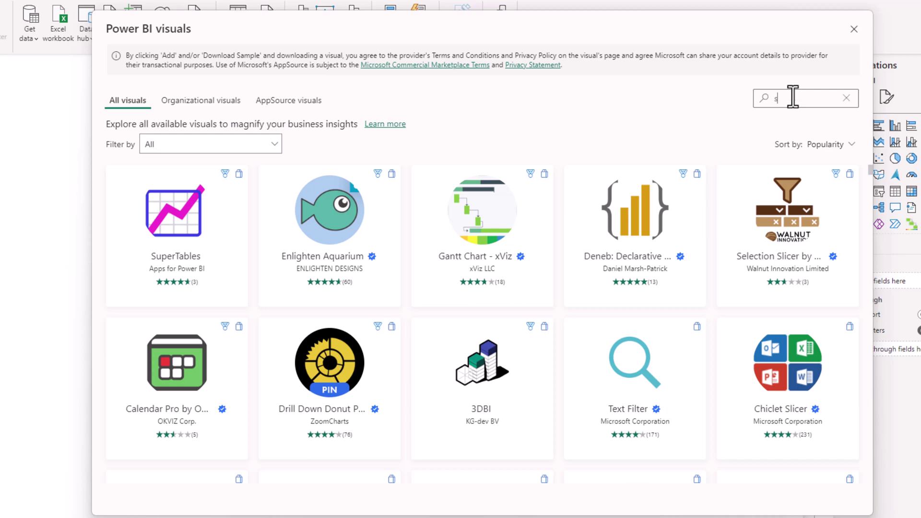
key("BackSpace")
type("search")
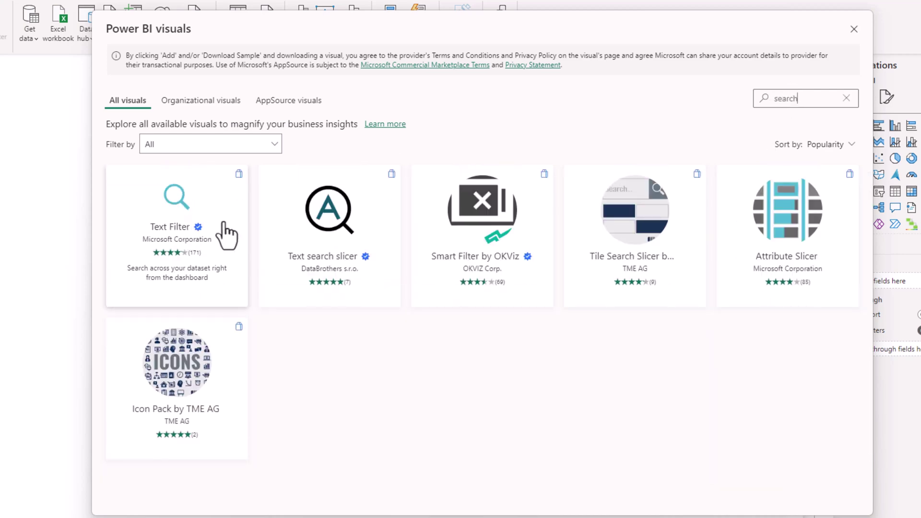
left_click(222, 250)
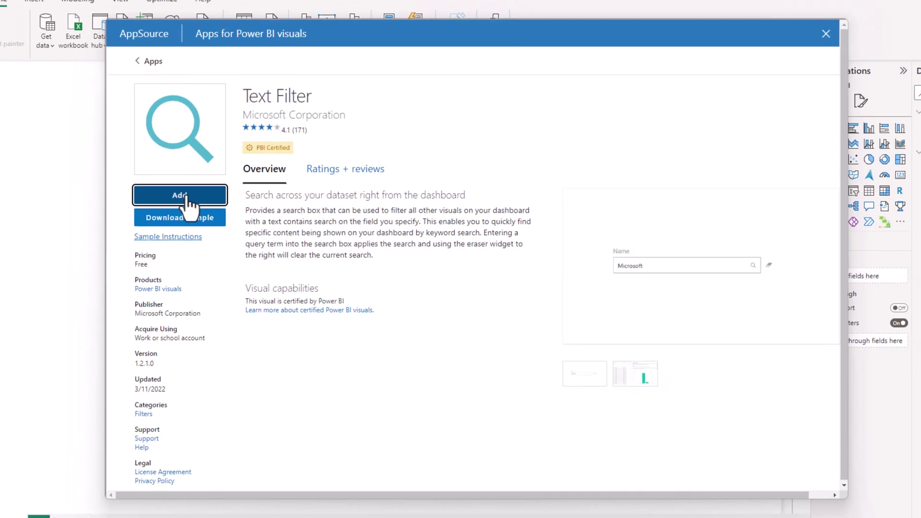
left_click(180, 196)
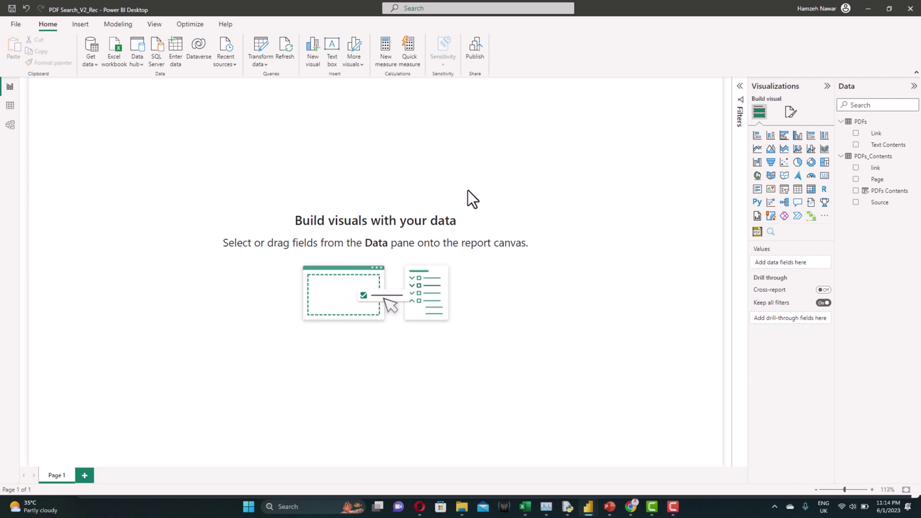
Set Background.svg from the Video contents folder as the page's canvas background image with image fit set to Fit
left_click(791, 113)
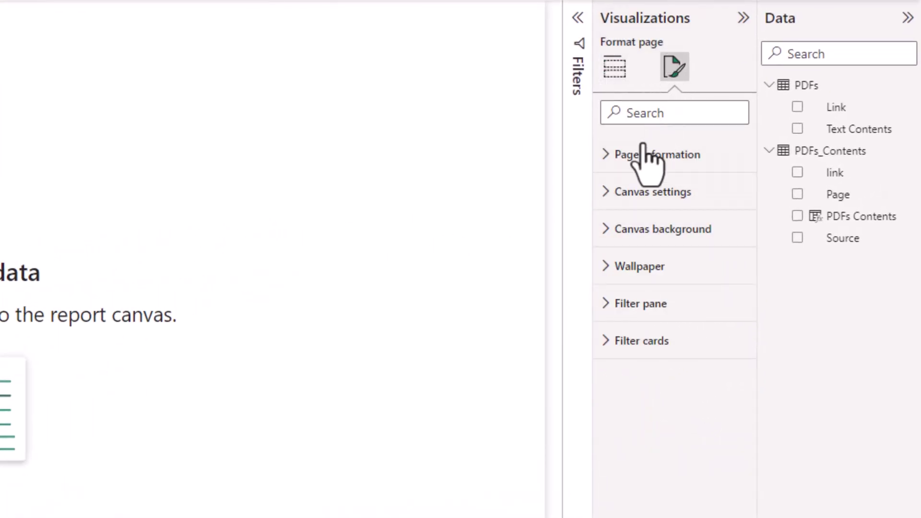
left_click(611, 236)
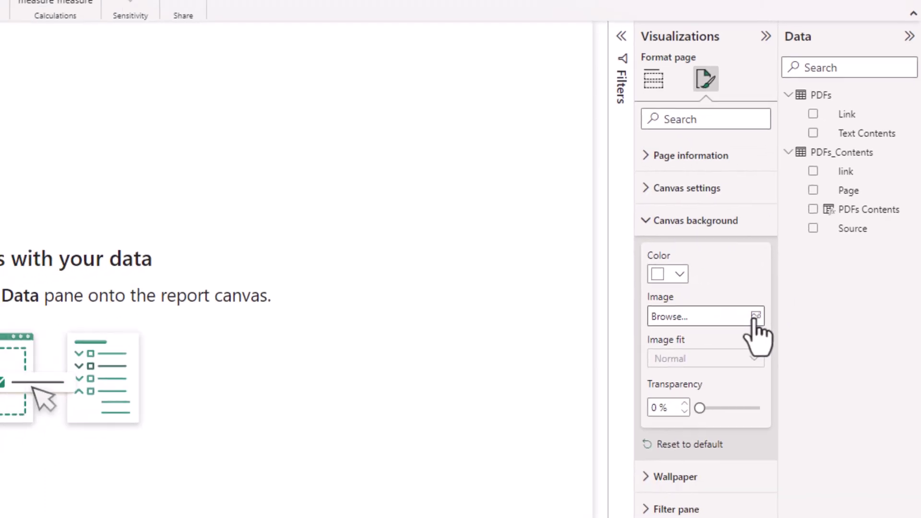
left_click(731, 338)
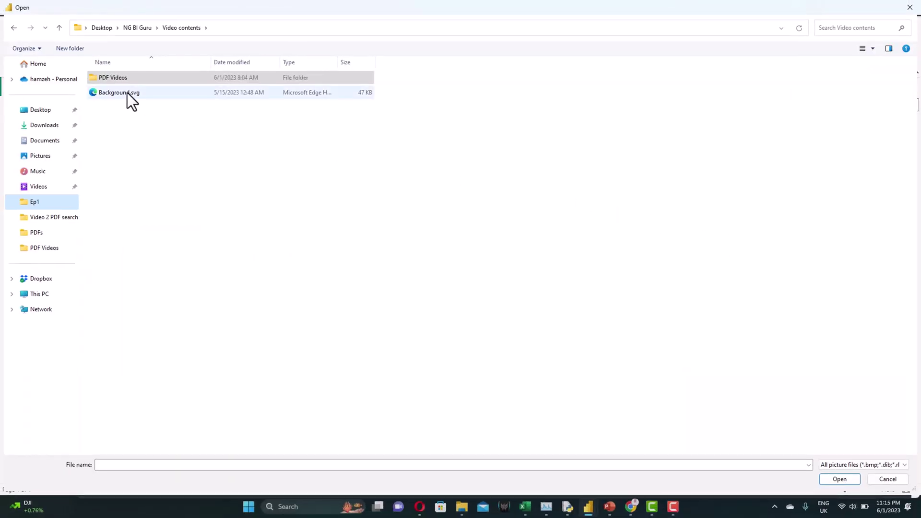
double_click(128, 93)
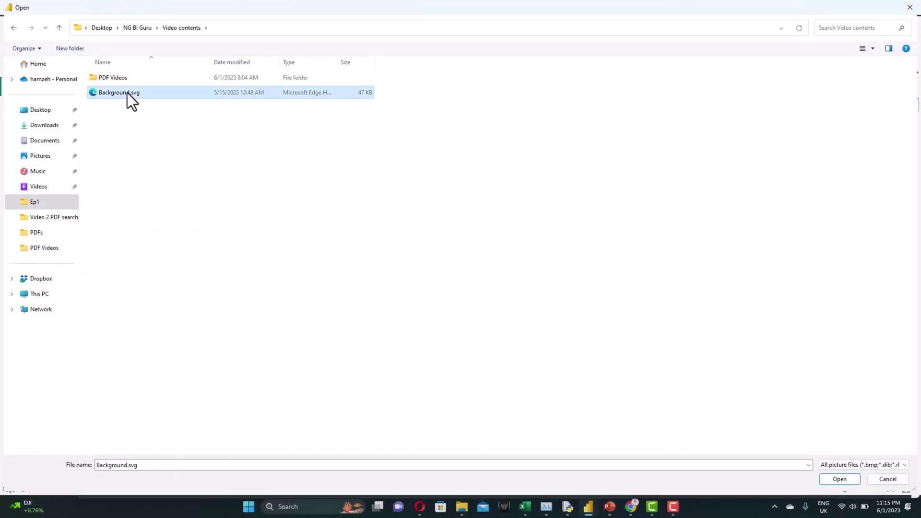
left_click(732, 355)
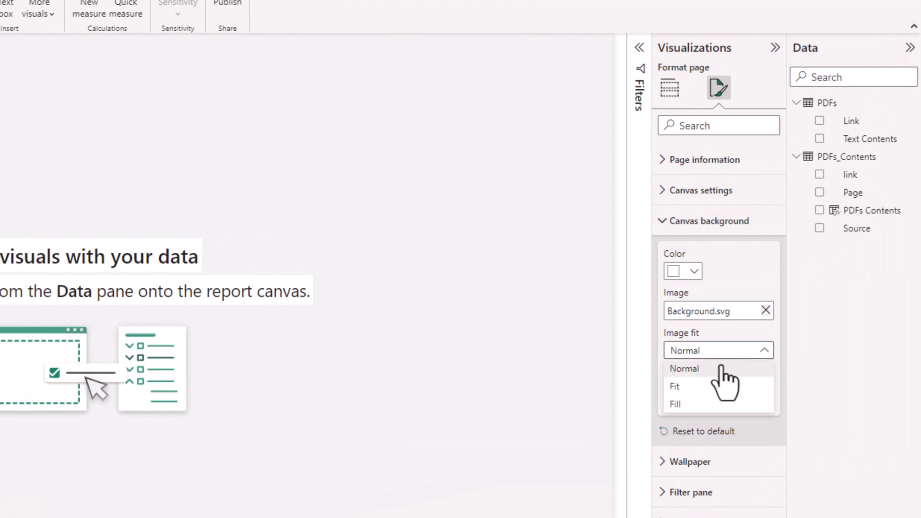
left_click(706, 387)
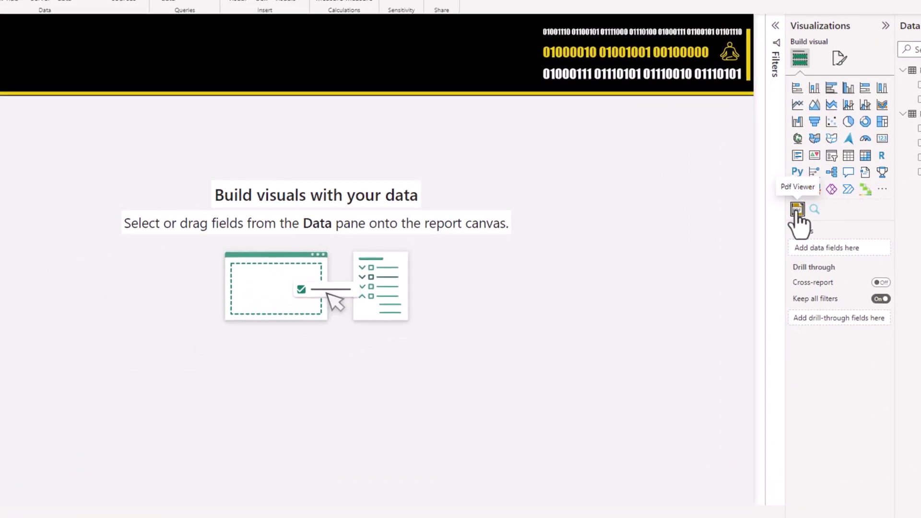
Insert a Pdf Viewer visual, enlarge it over the canvas area below the header, and assign PDFs Contents as its PDF data
left_click(798, 211)
left_click_drag(22, 145, 195, 264)
left_click_drag(248, 320, 751, 504)
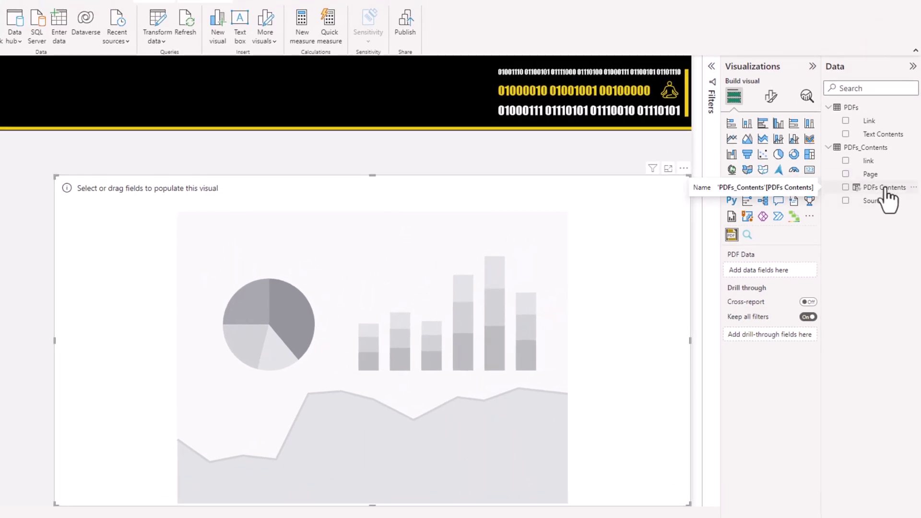
left_click_drag(886, 190, 793, 274)
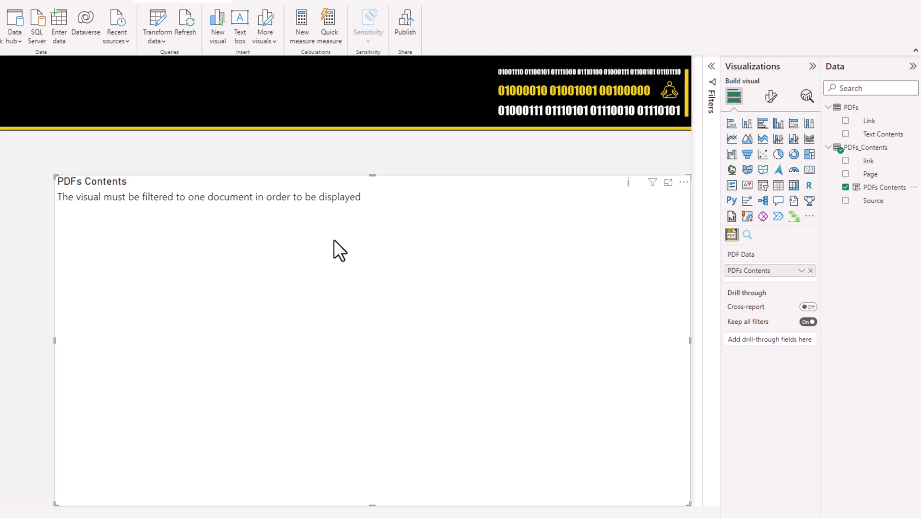
Insert a separate Text Filter visual and assign the Text Contents field of the PDFs table to it
left_click(552, 158)
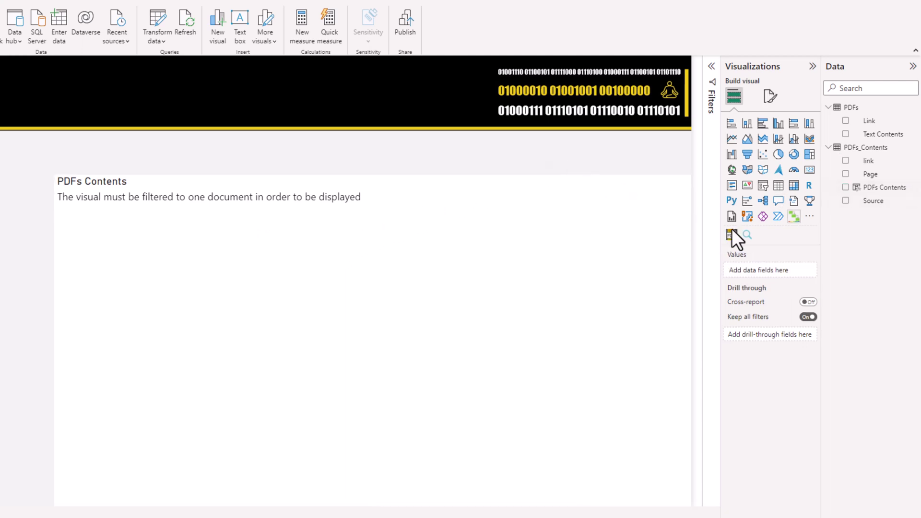
left_click(748, 235)
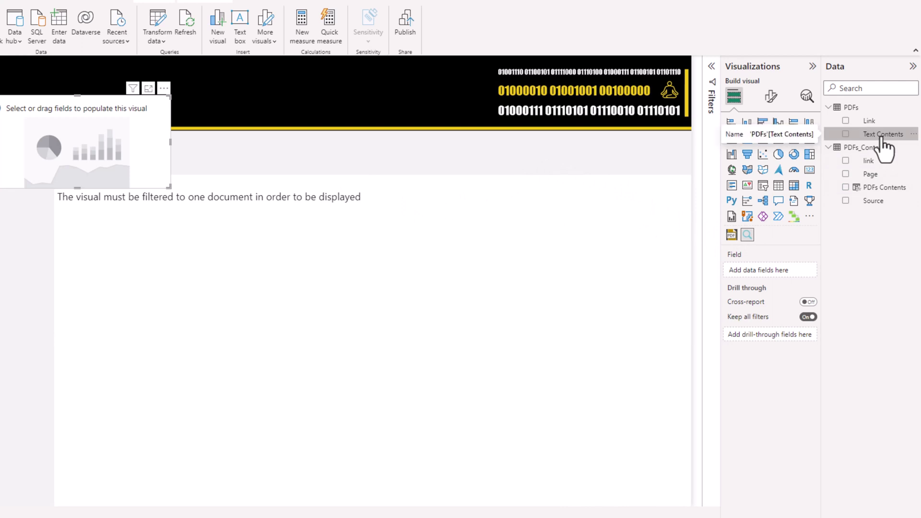
left_click_drag(882, 137, 779, 273)
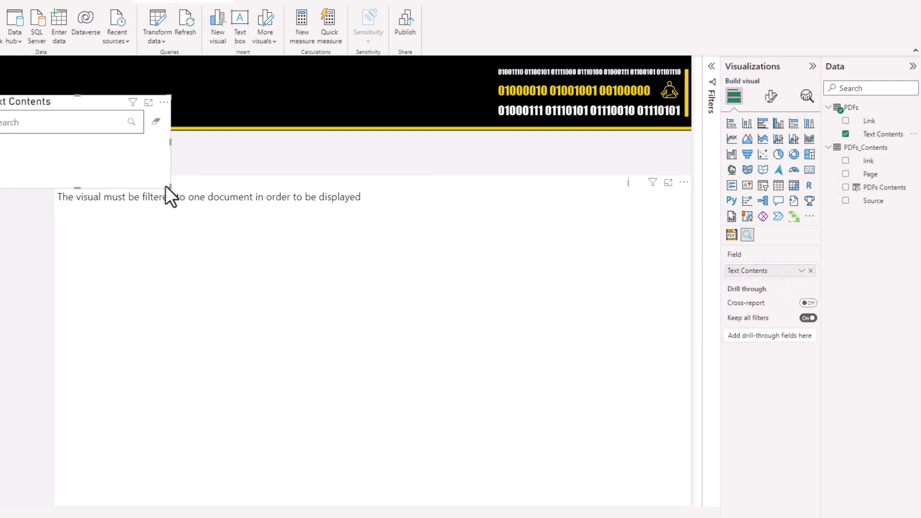
Shrink the Text Filter visual's height, place it between the header and the Pdf Viewer, and widen it to the viewer's full width
left_click_drag(169, 187, 173, 140)
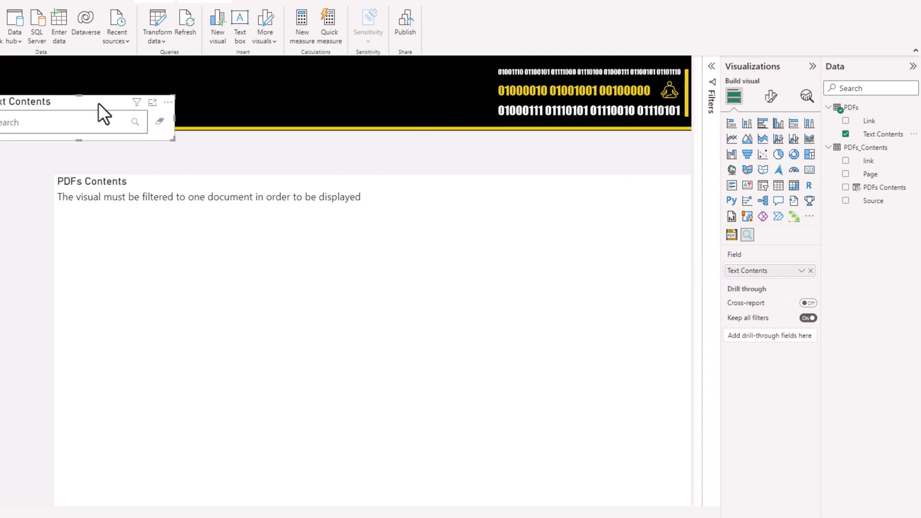
left_click_drag(99, 103, 168, 135)
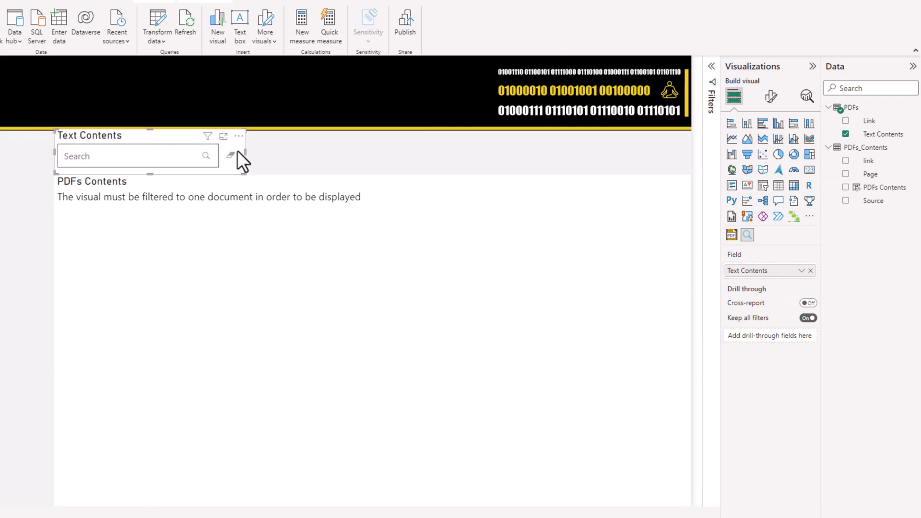
left_click_drag(246, 152, 686, 153)
left_click(681, 238)
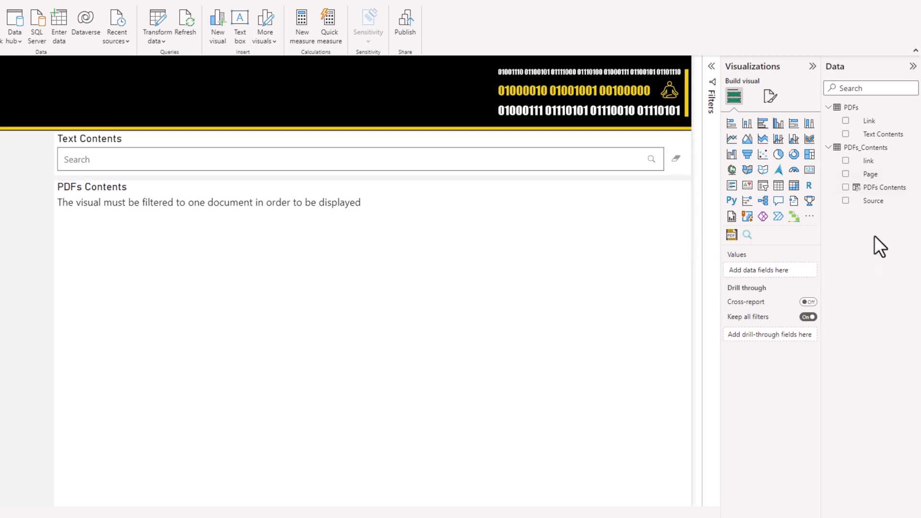
Insert a slicer, fit it into the empty column beside the Pdf Viewer, and assign Source and Page from PDFs_Contents as its fields
left_click(764, 187)
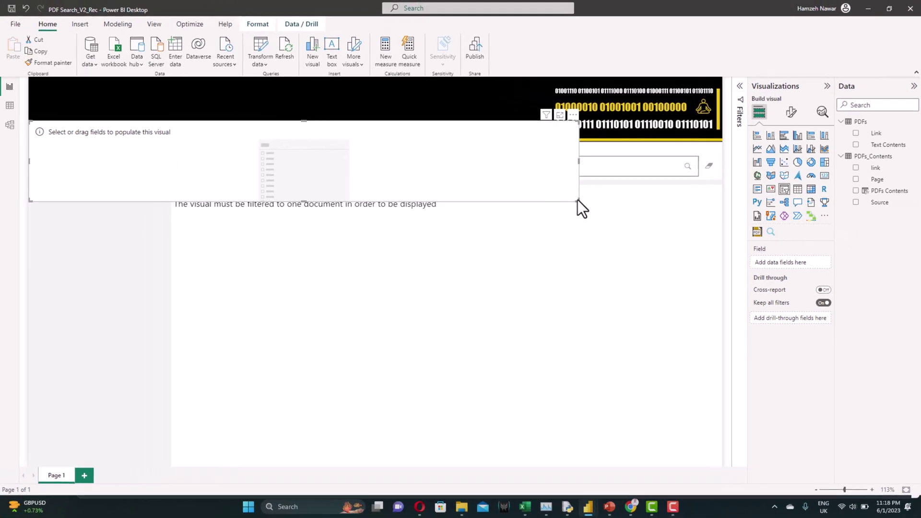
left_click_drag(579, 200, 164, 465)
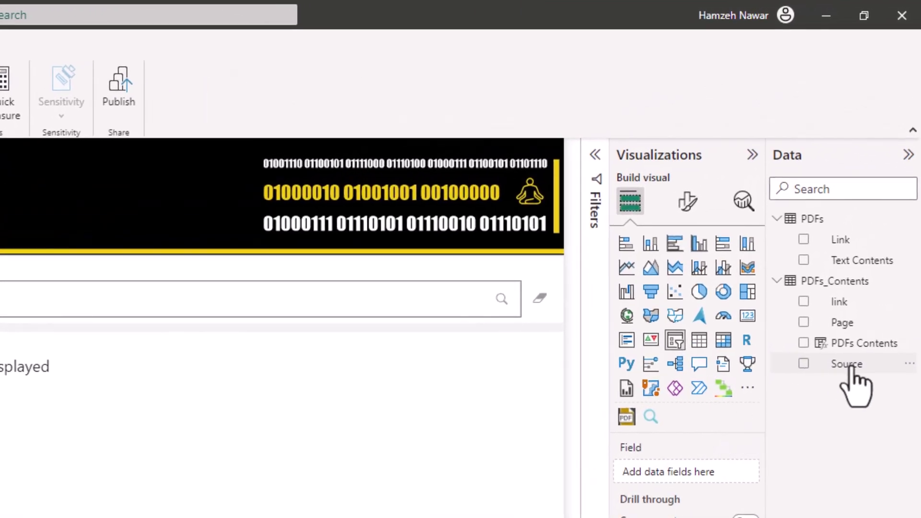
left_click_drag(849, 367, 710, 473)
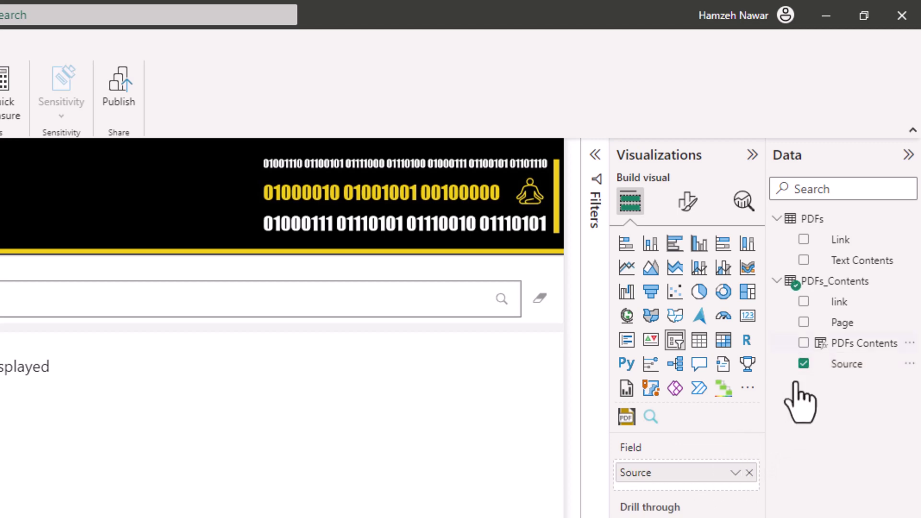
left_click_drag(845, 322, 697, 499)
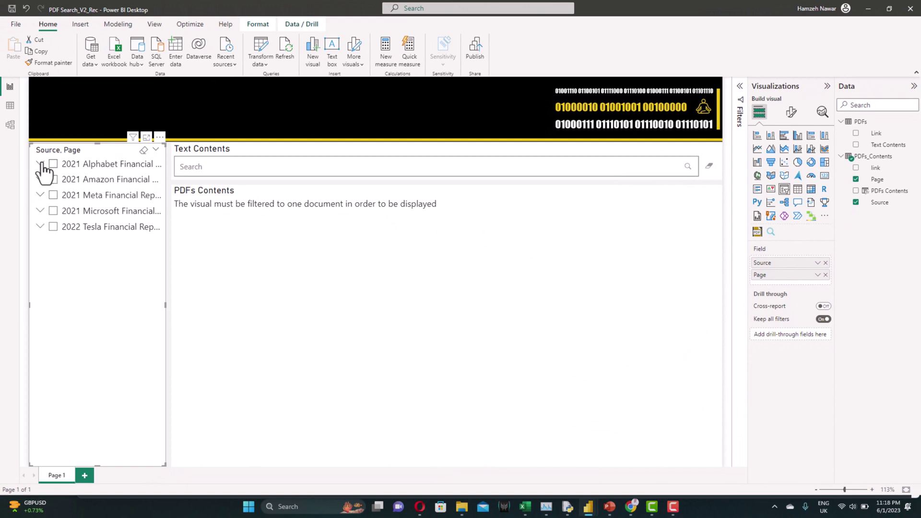
Expand the 2021 Alphabet and 2021 Amazon Financial Reports in the slicer to view their pages
left_click(41, 164)
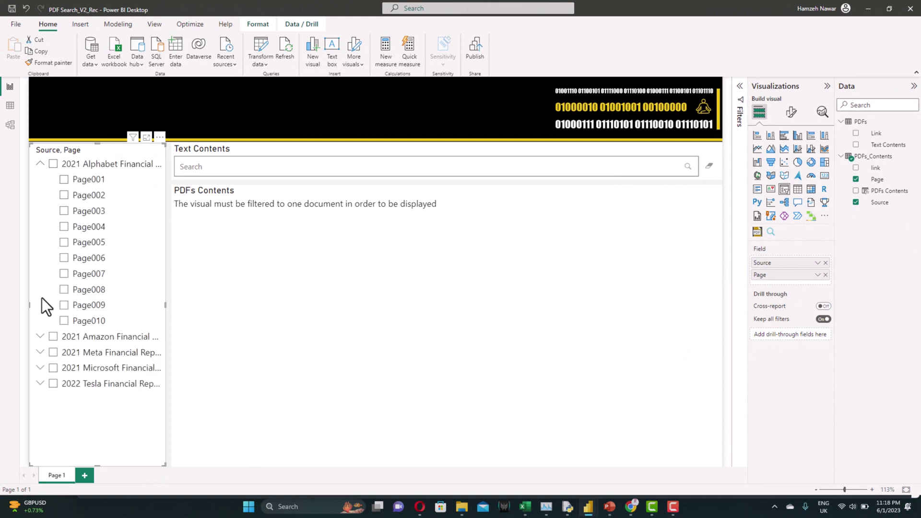
left_click(41, 337)
scroll(42, 338, "down", 3)
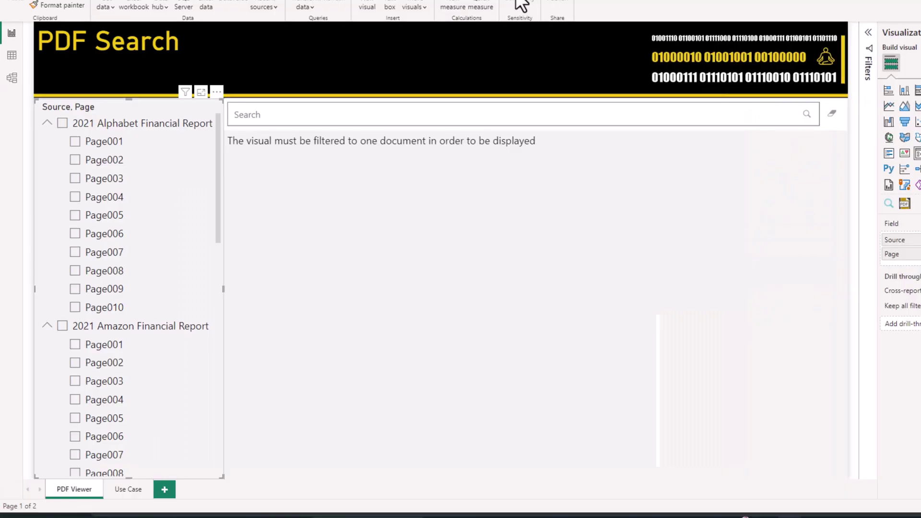
Search the PDF text for stock and display Page002 of the 2021 Alphabet Financial Report
left_click(356, 104)
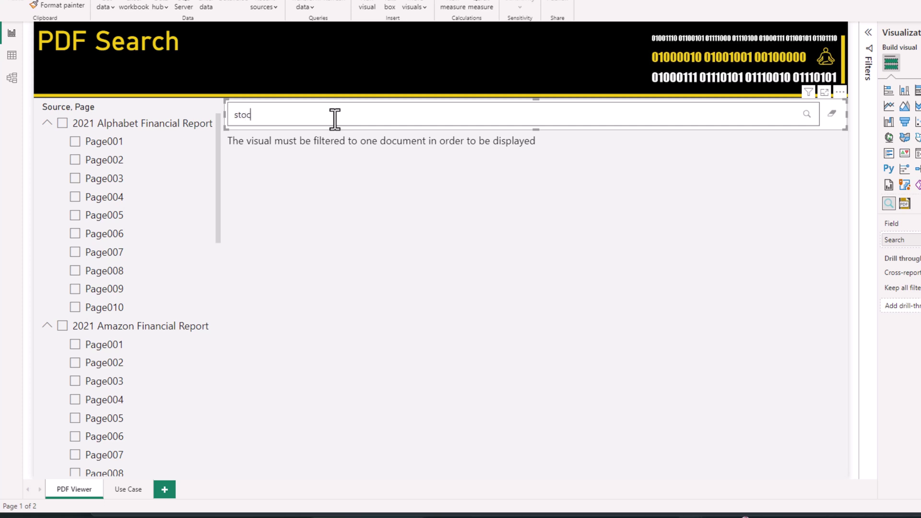
type("stock")
key("Return")
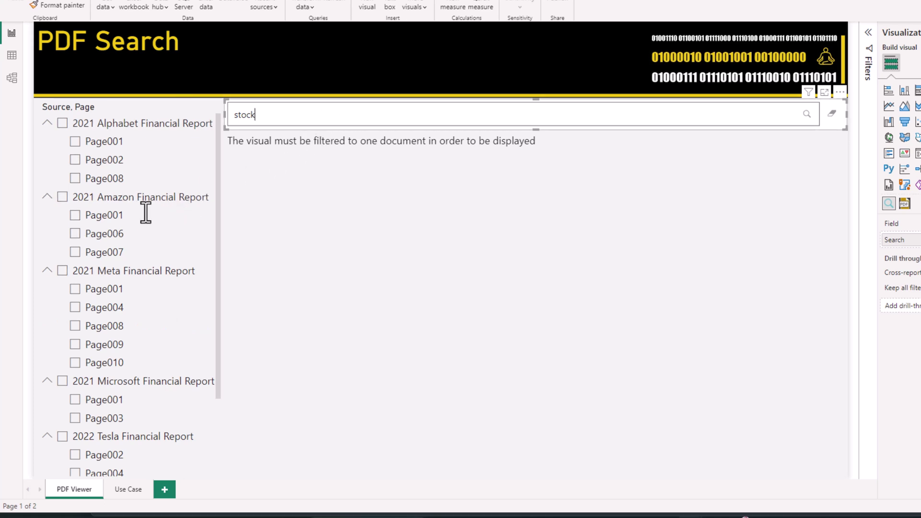
left_click(102, 161)
scroll(429, 297, "up", 4)
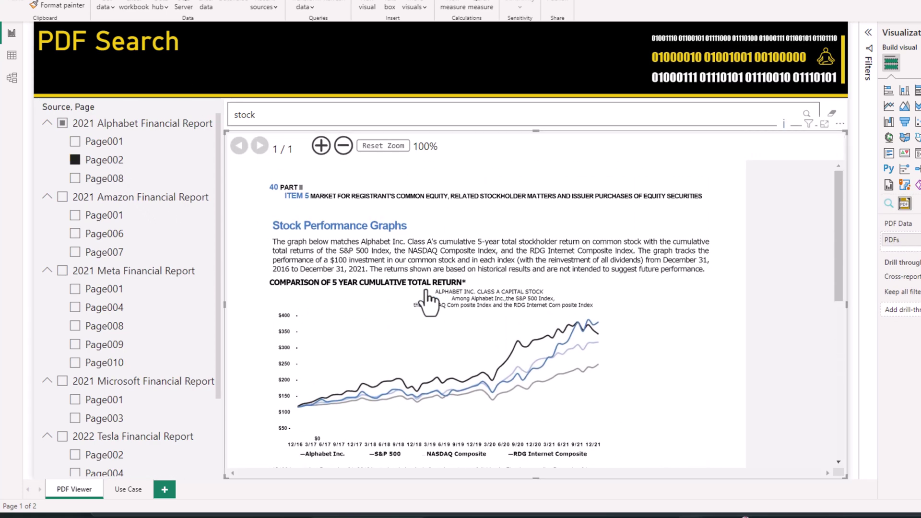
left_click(96, 153)
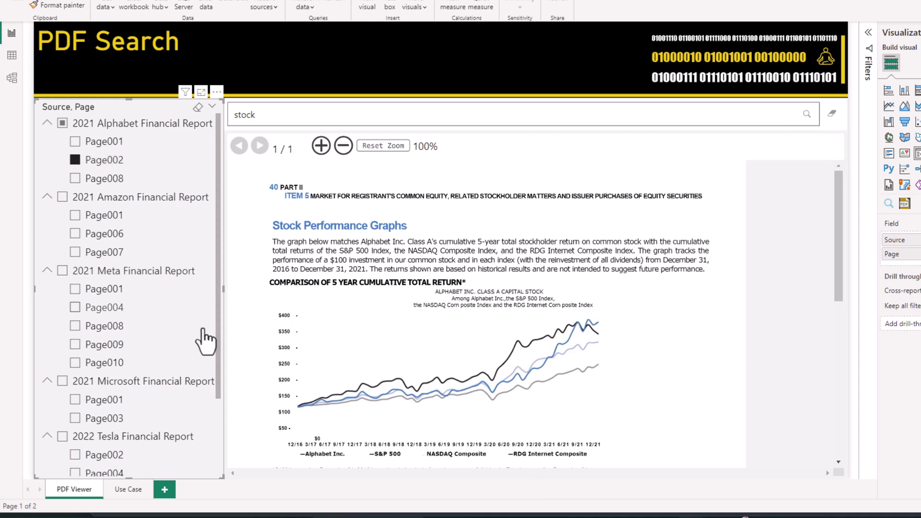
Display Page009 of the 2021 Meta Financial Report and read through its balance sheet
left_click(109, 346)
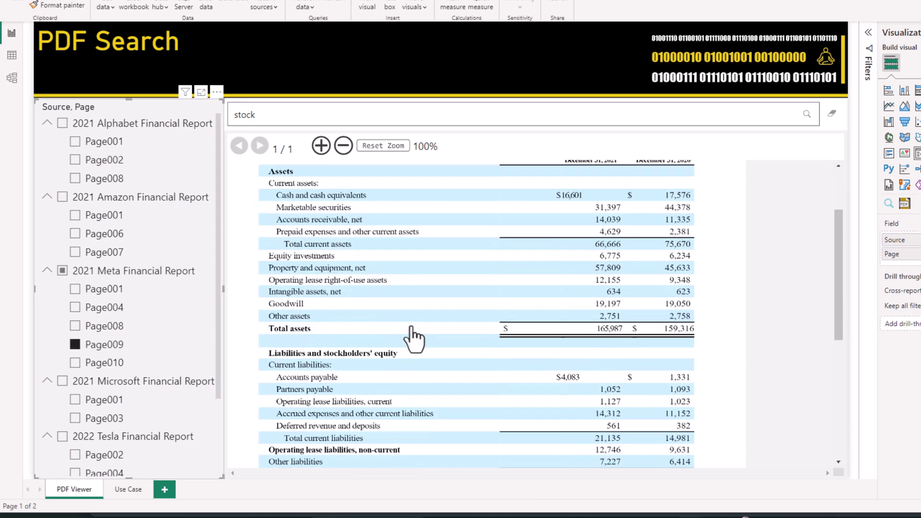
scroll(413, 338, "down", 6)
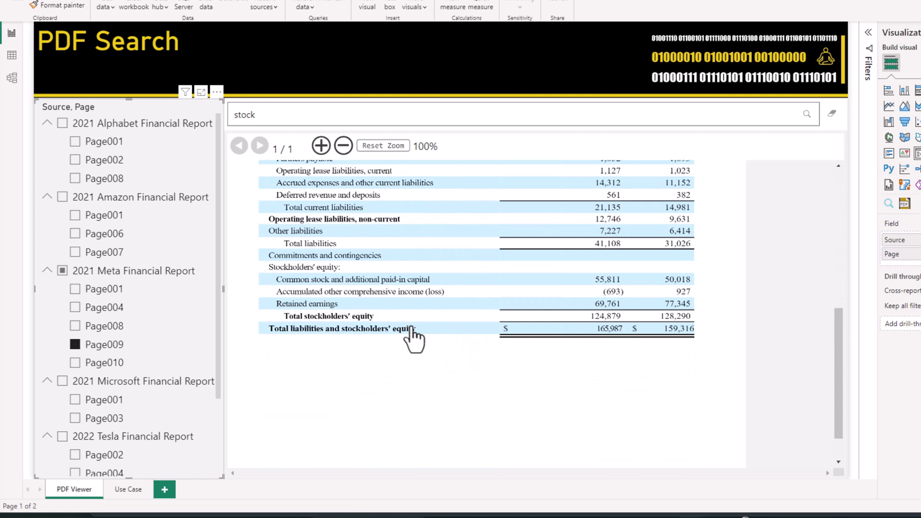
scroll(177, 397, "down", 3)
scroll(177, 397, "up", 3)
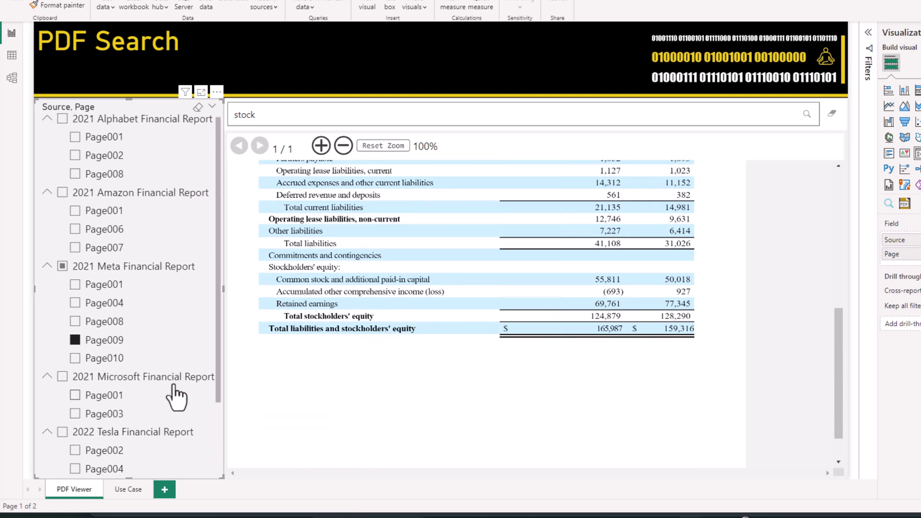
Display Page003 of the 2021 Microsoft Financial Report and examine its stock performance table and chart
scroll(172, 394, "down", 2)
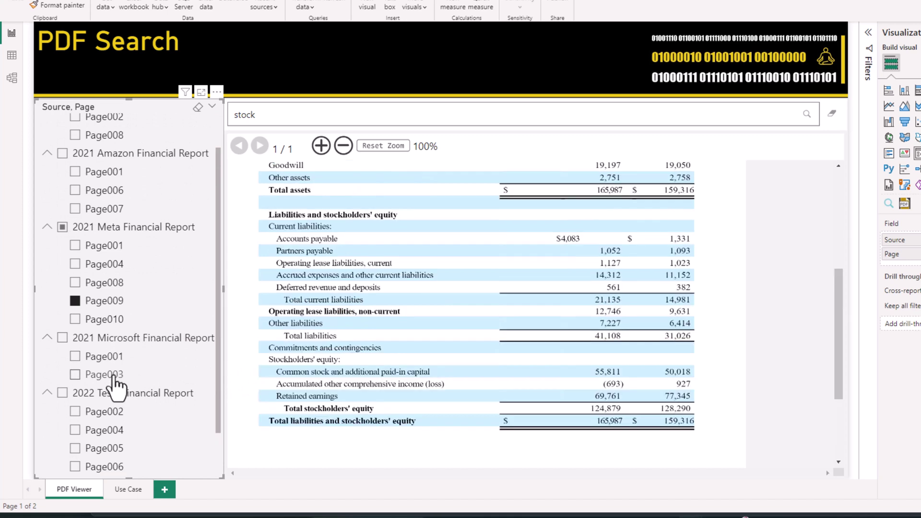
left_click(115, 379)
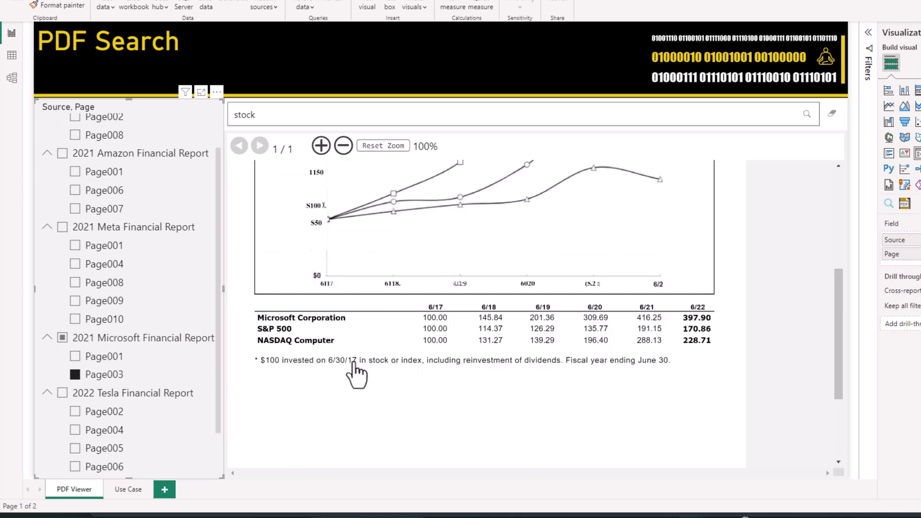
scroll(355, 375, "up", 1)
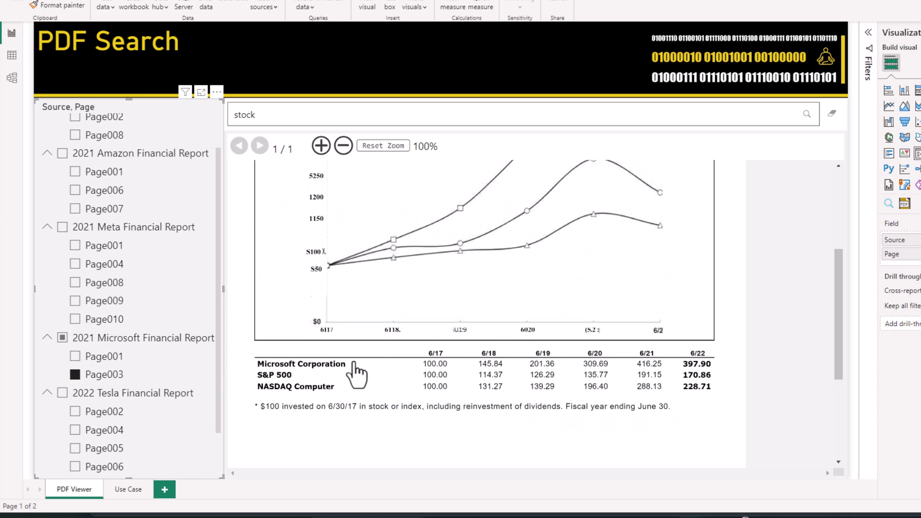
scroll(377, 396, "up", 4)
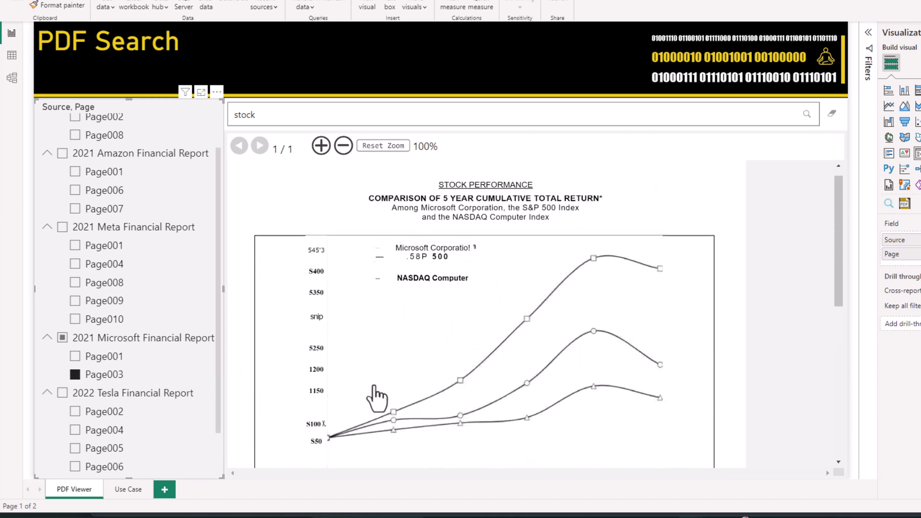
scroll(377, 398, "up", 1)
Replace the search term with covid and display Page008 of the 2021 Alphabet report, followed by Page002 of the 2021 Amazon report
key("ctrl+z")
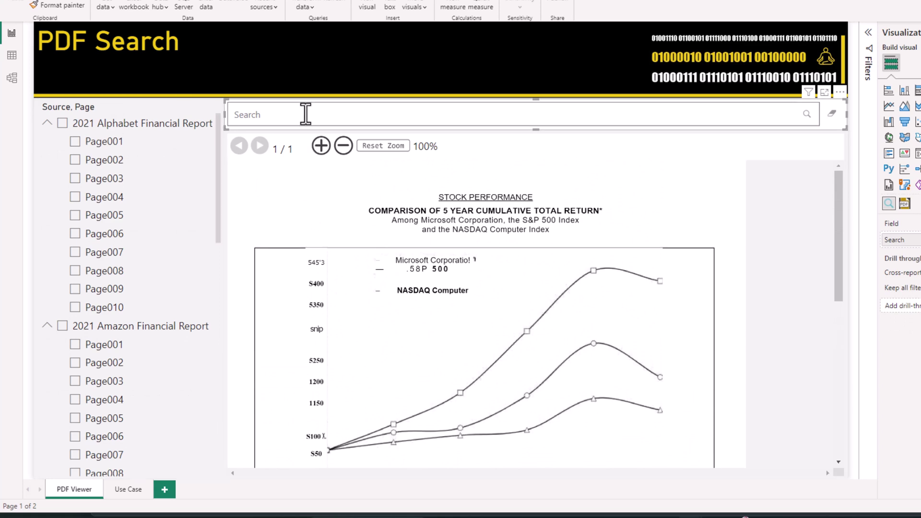
type("vid")
key("Return")
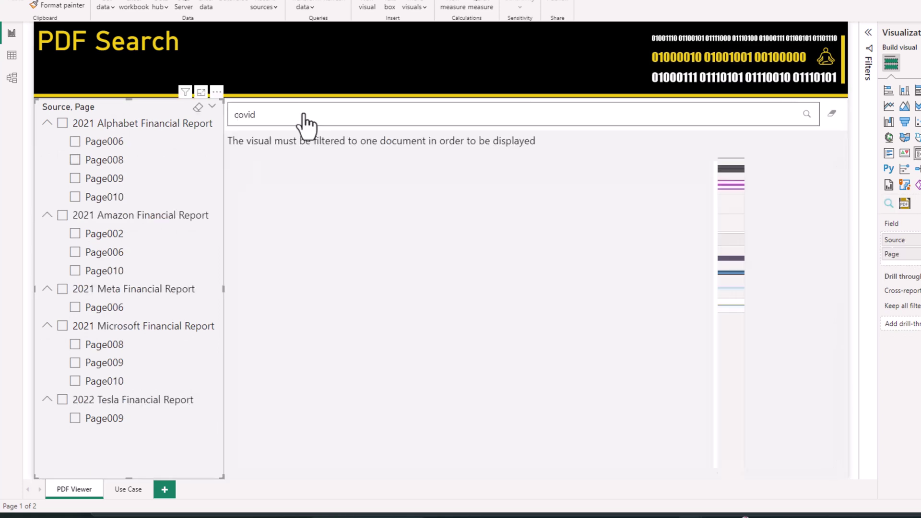
left_click(105, 161)
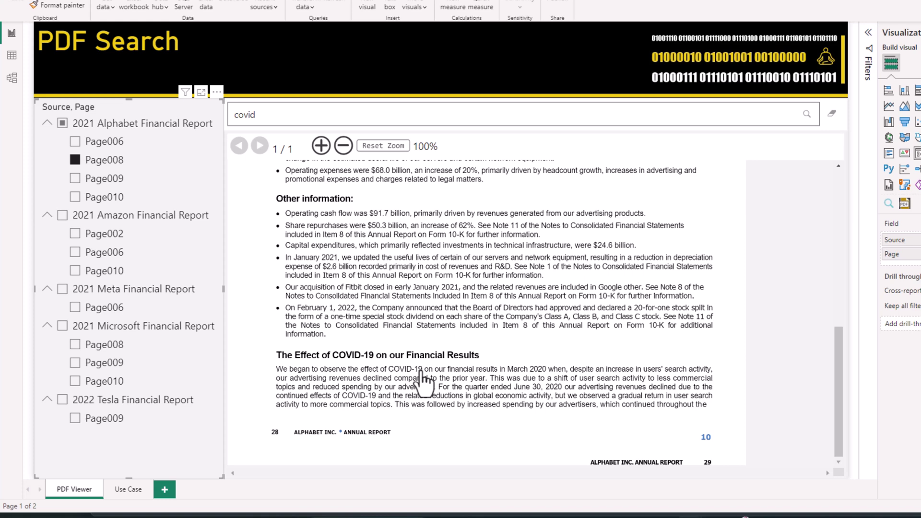
scroll(350, 350, "up", 1)
left_click(116, 235)
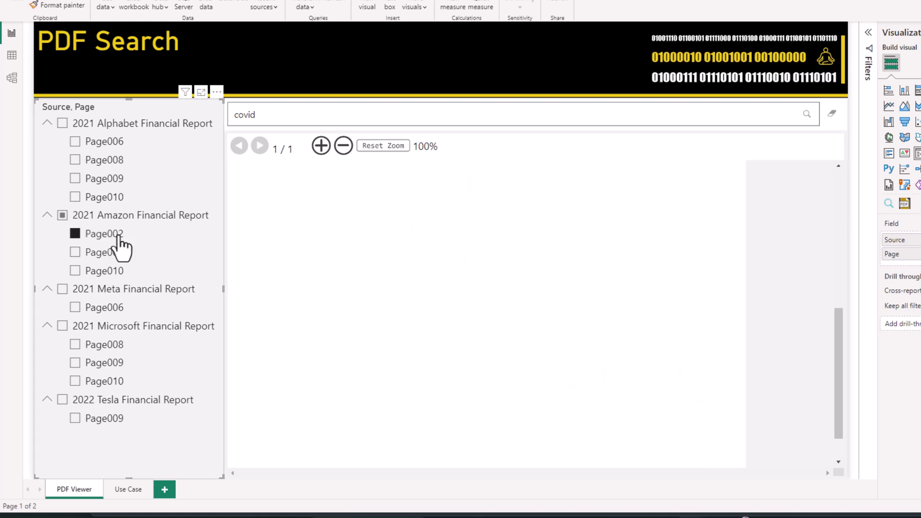